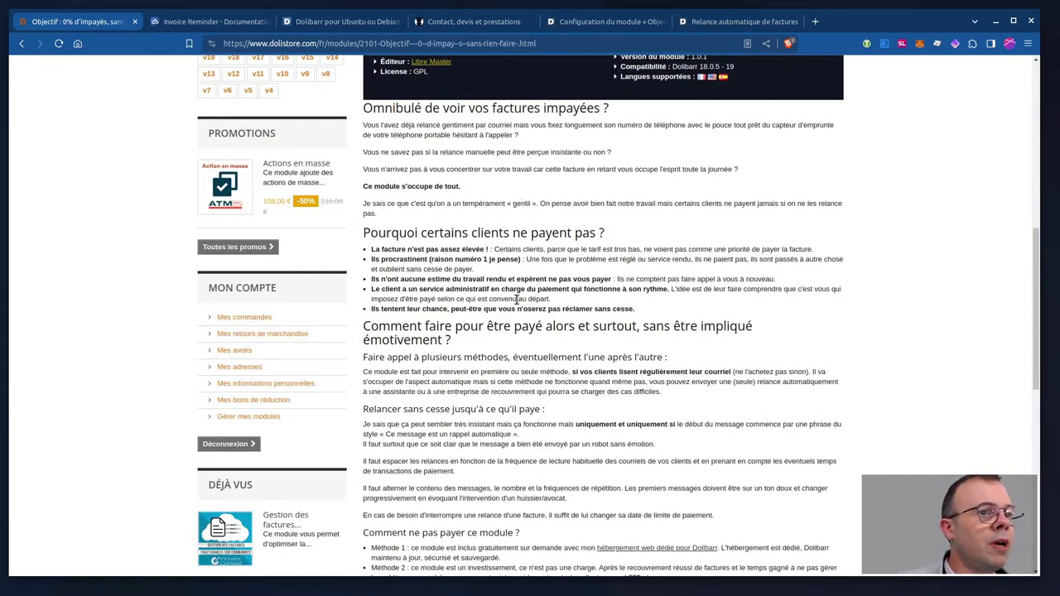
Open the module's demo.dolirelax.cloud demonstration link from the Dolistore page in a new tab.
scroll(540, 354, down, 4)
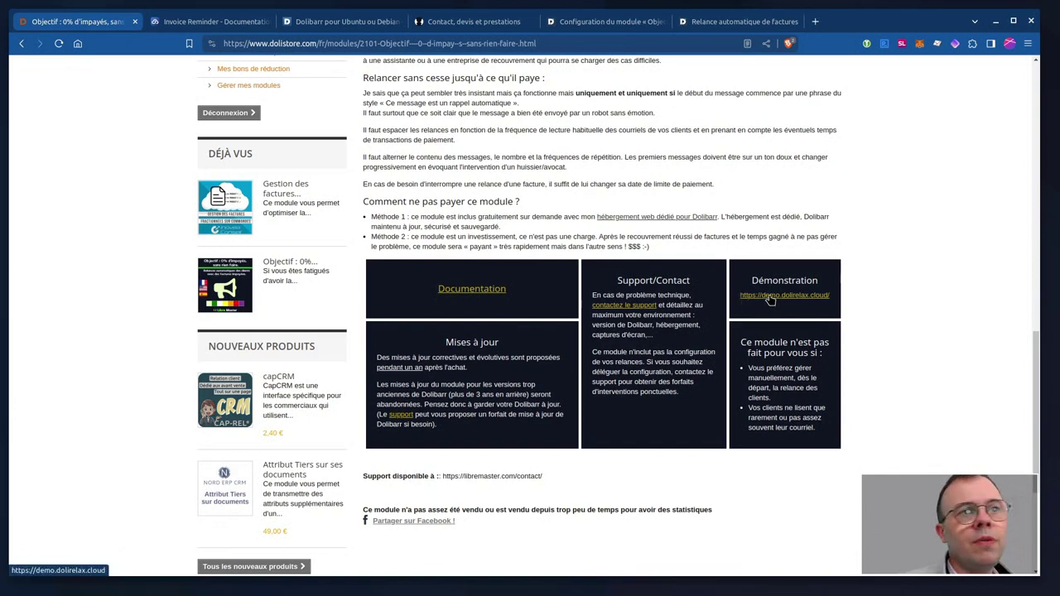
middle_click(770, 300)
Check the demo login page and its demo login name, then return to the reminder module setup.
click(332, 21)
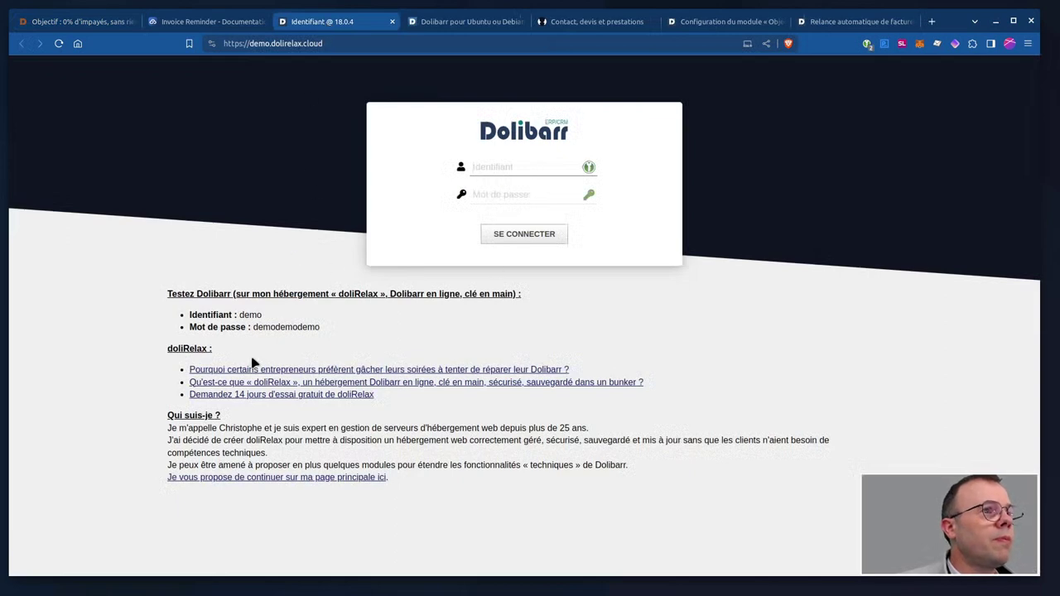
double_click(241, 315)
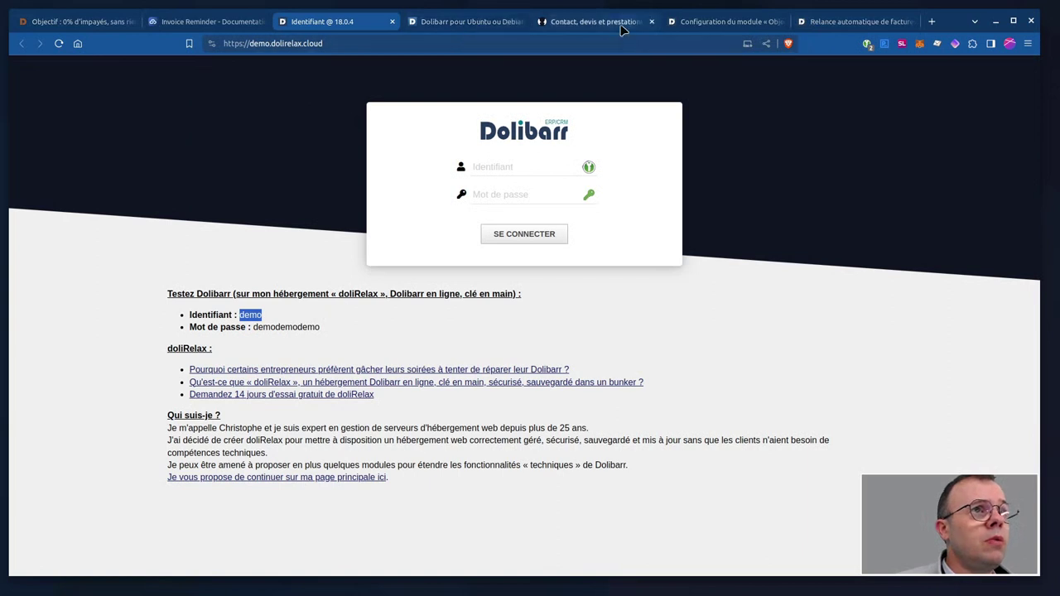
click(706, 22)
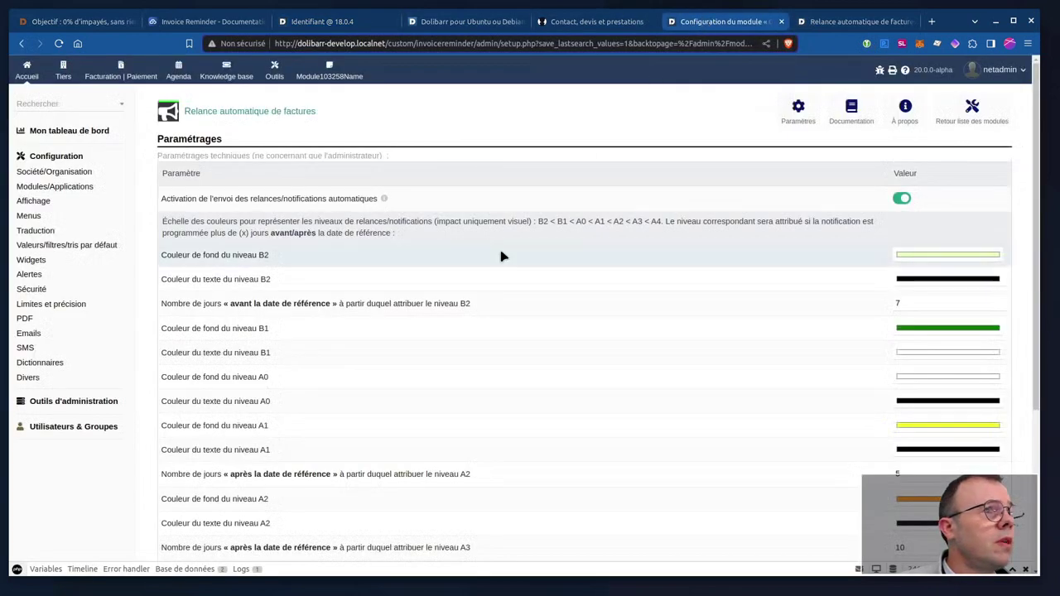
Go to the Accueil dashboard and open Configuration from the left menu.
click(29, 76)
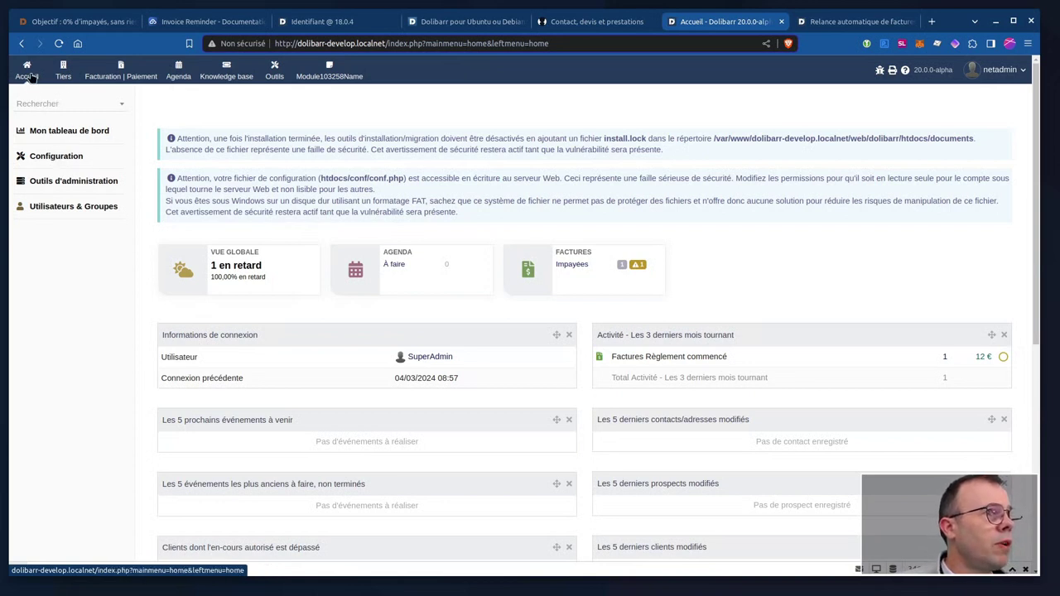
click(56, 156)
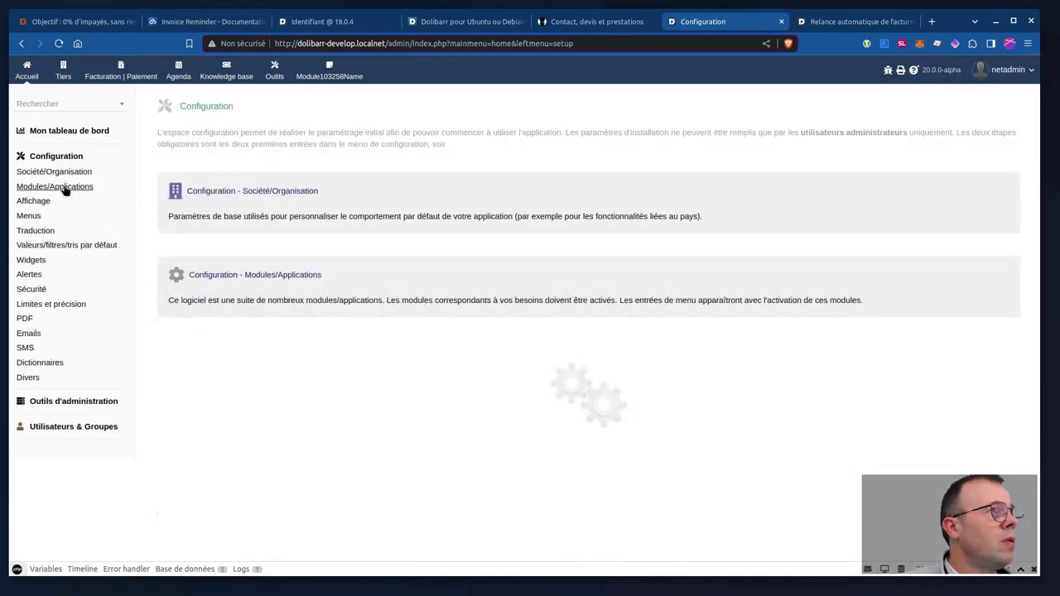
Open Modules/Applications, look at the external module install form, then return to available modules.
click(66, 189)
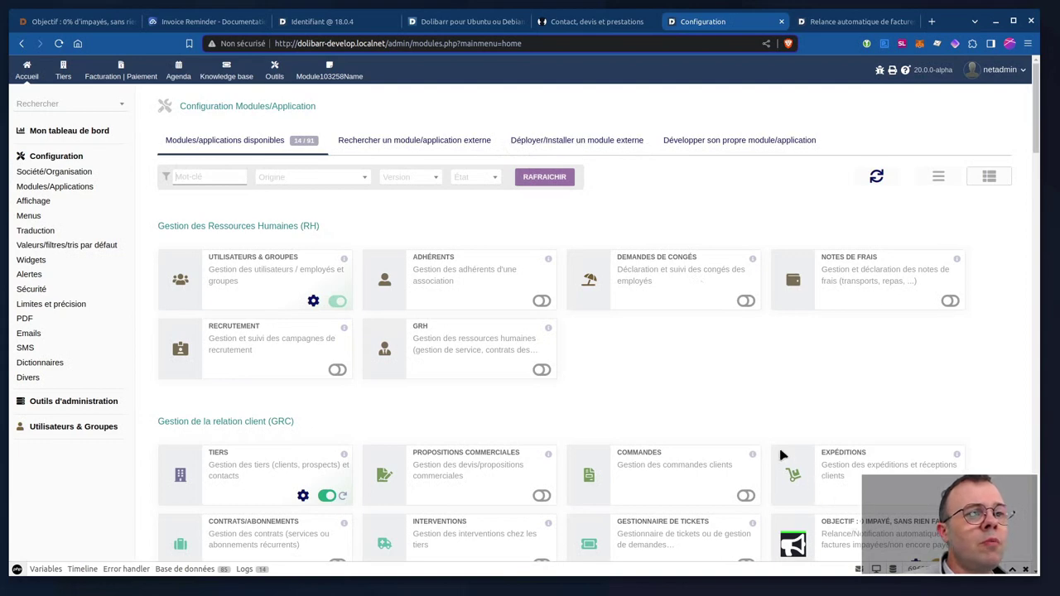
scroll(785, 454, down, 3)
scroll(787, 456, up, 3)
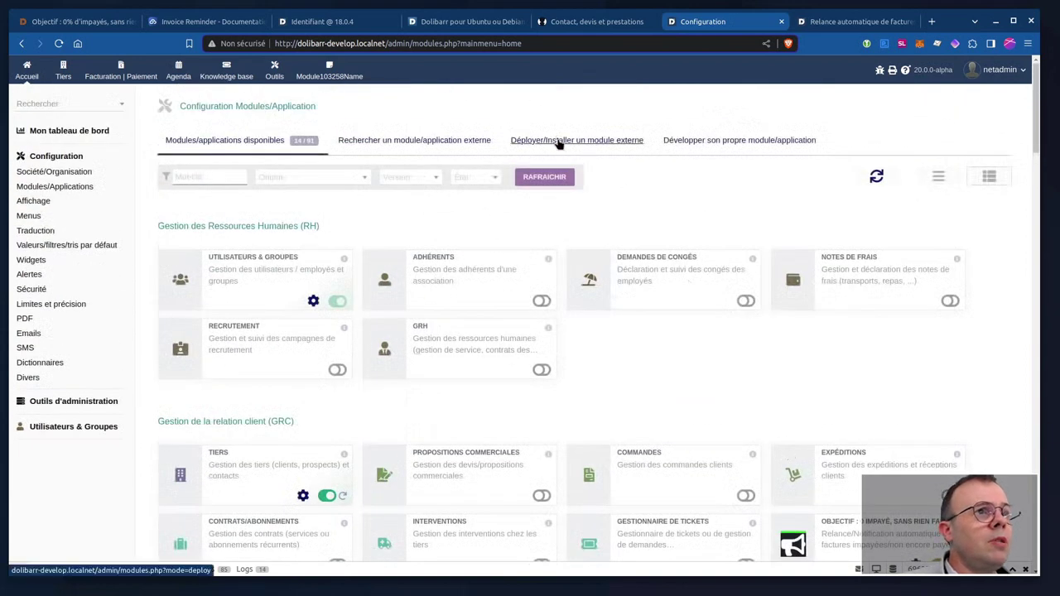
click(584, 145)
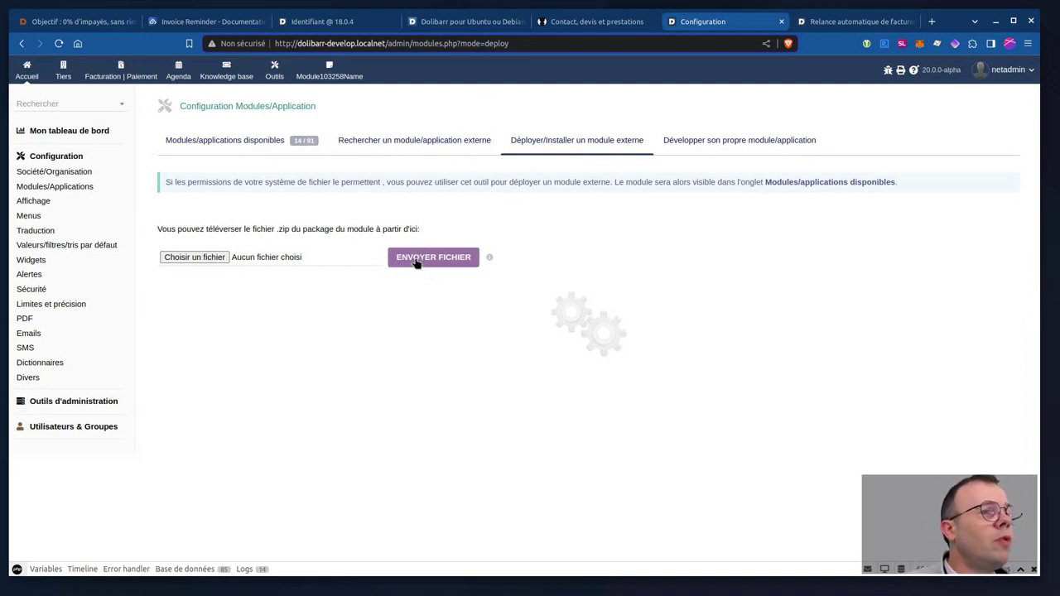
click(221, 142)
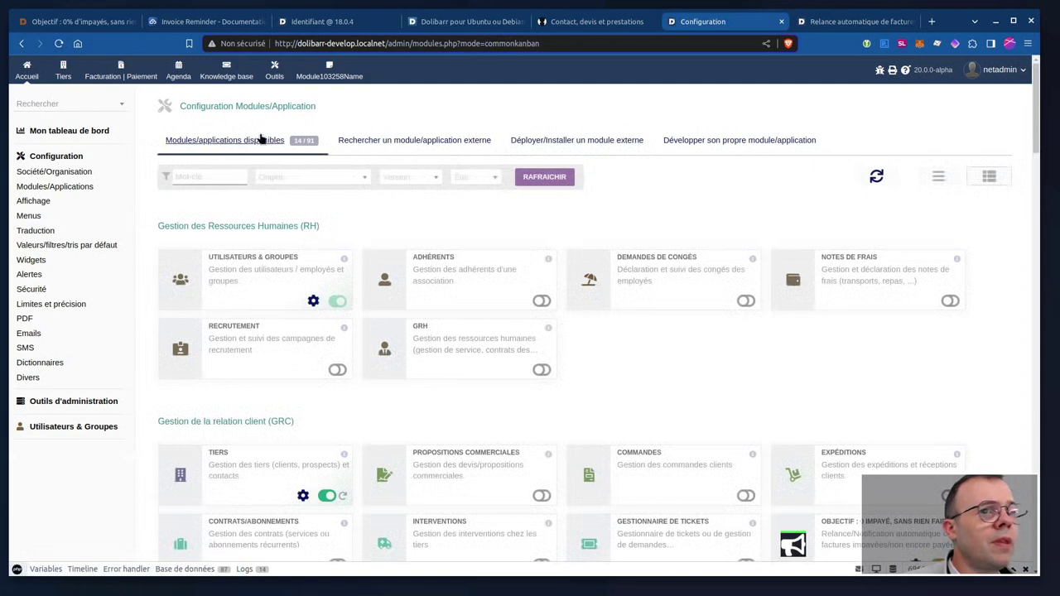
scroll(696, 267, down, 3)
scroll(698, 265, up, 3)
scroll(698, 265, down, 3)
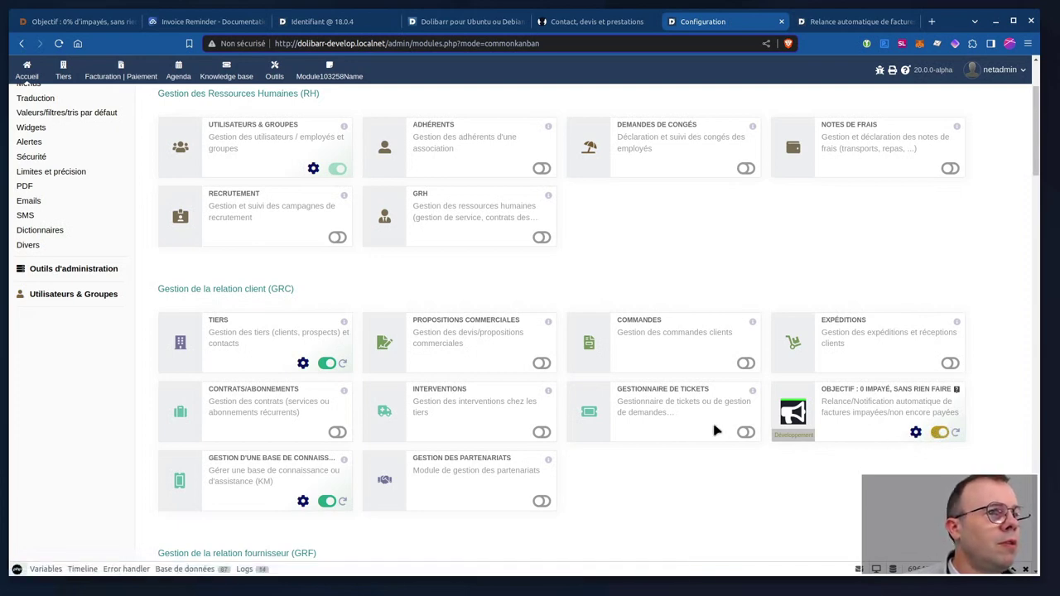
scroll(631, 424, down, 5)
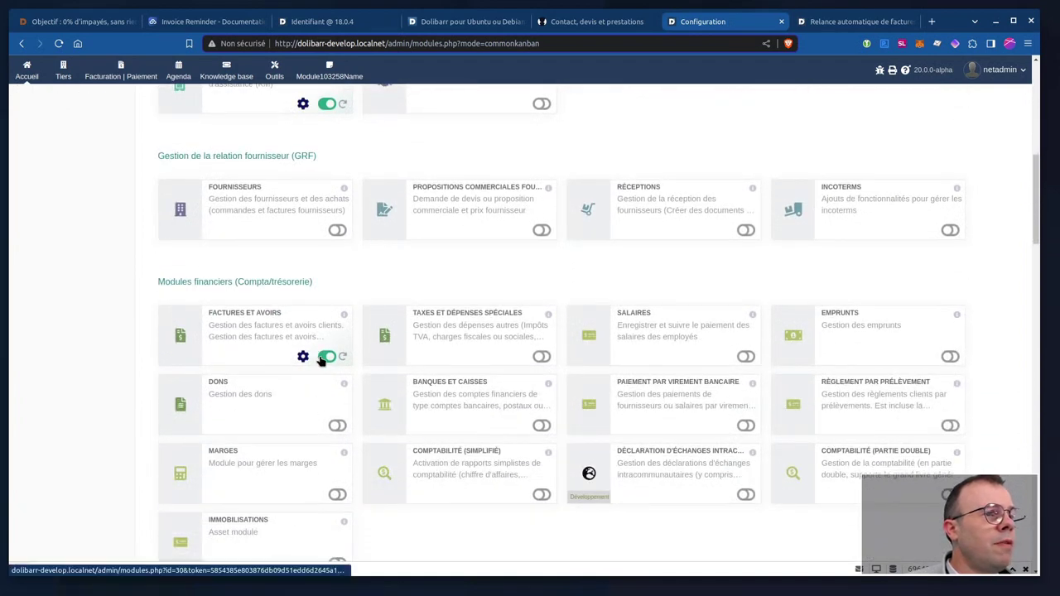
scroll(321, 358, down, 5)
scroll(322, 359, down, 8)
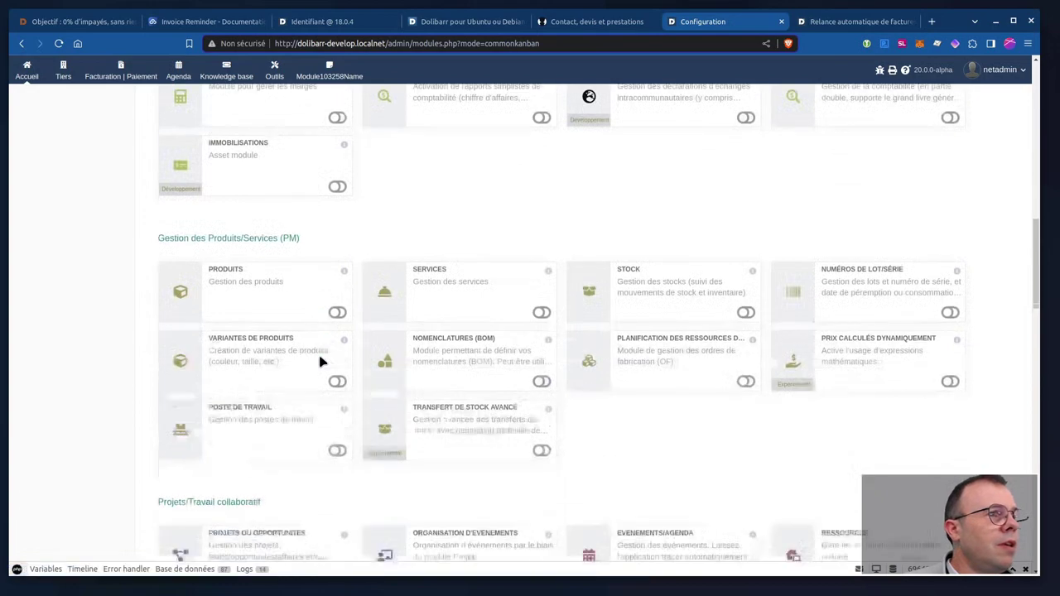
scroll(322, 361, down, 11)
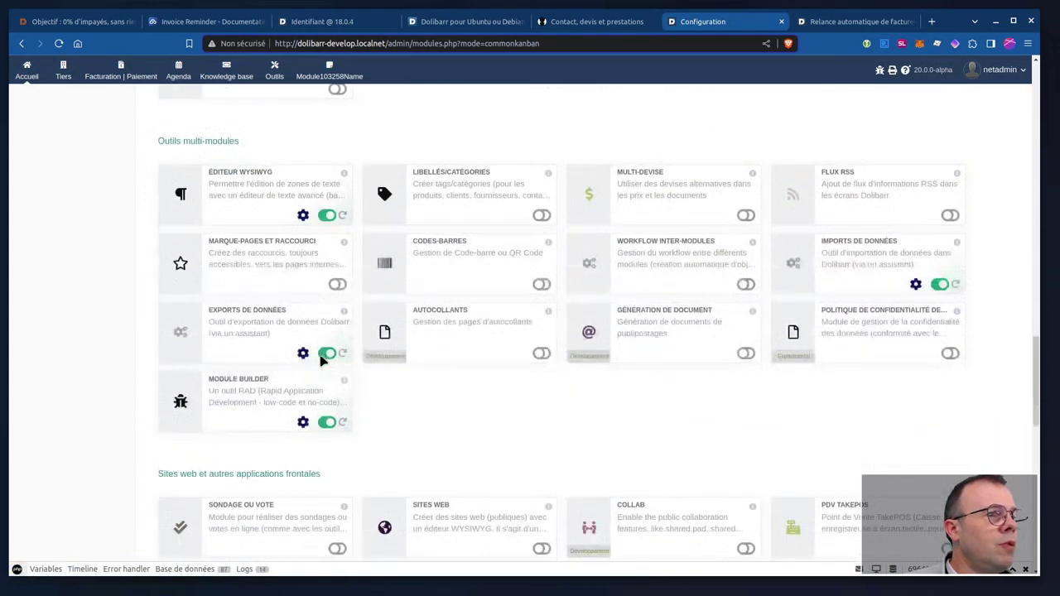
scroll(323, 365, down, 4)
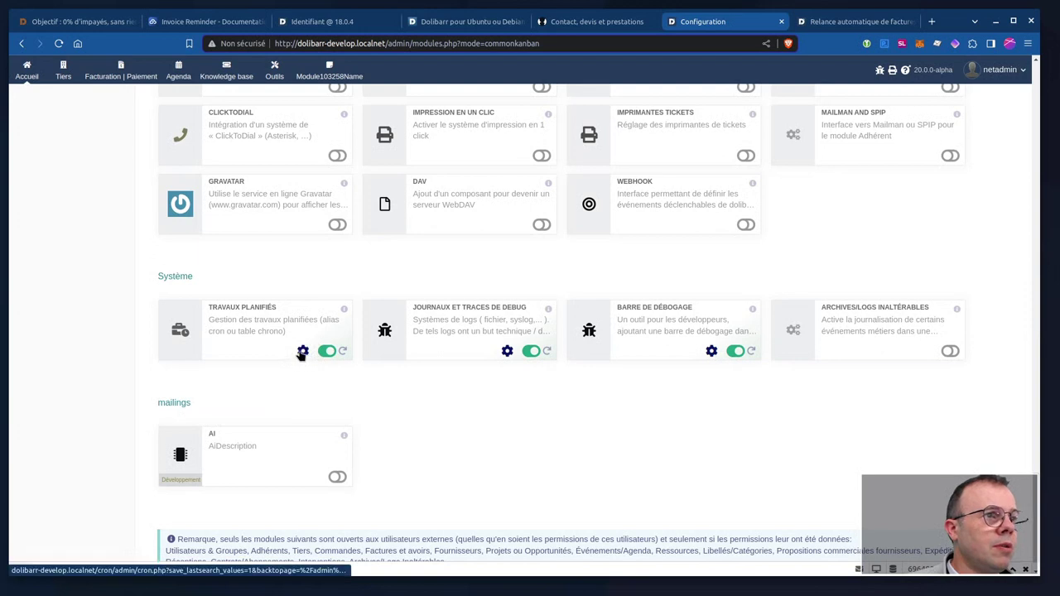
click(302, 352)
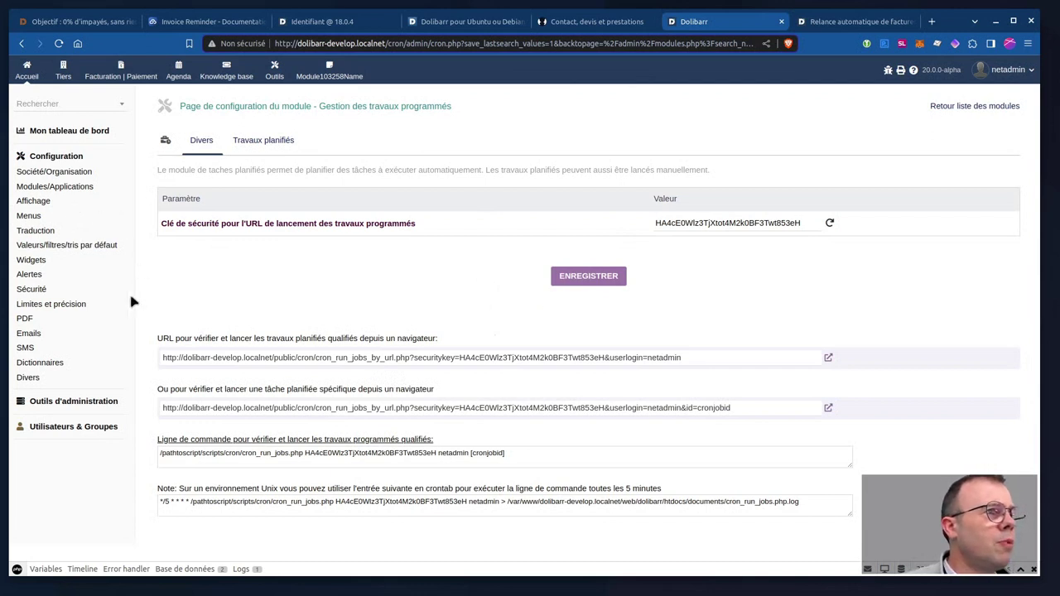
click(255, 141)
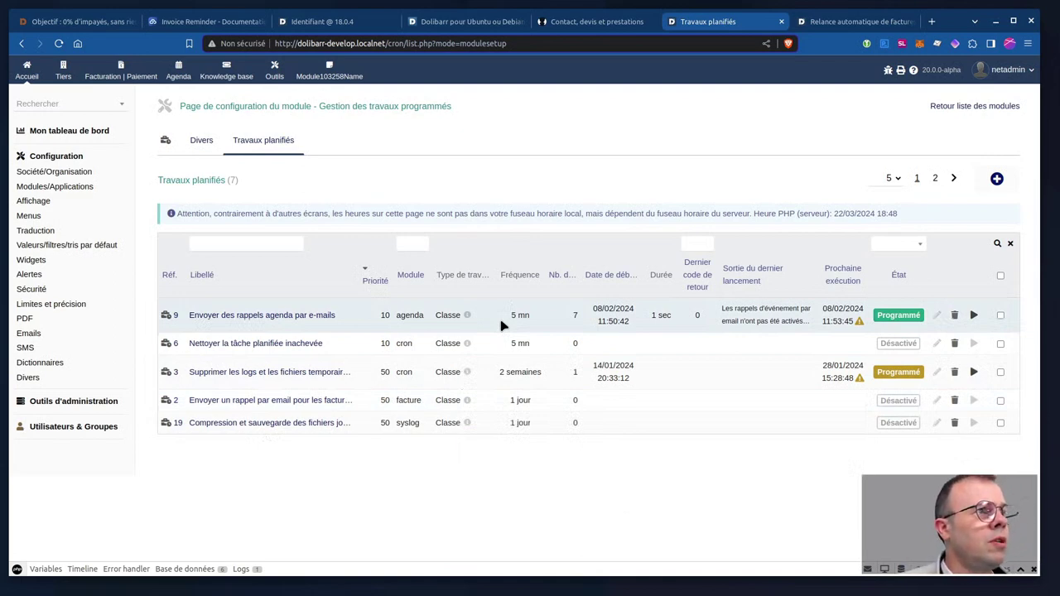
click(57, 190)
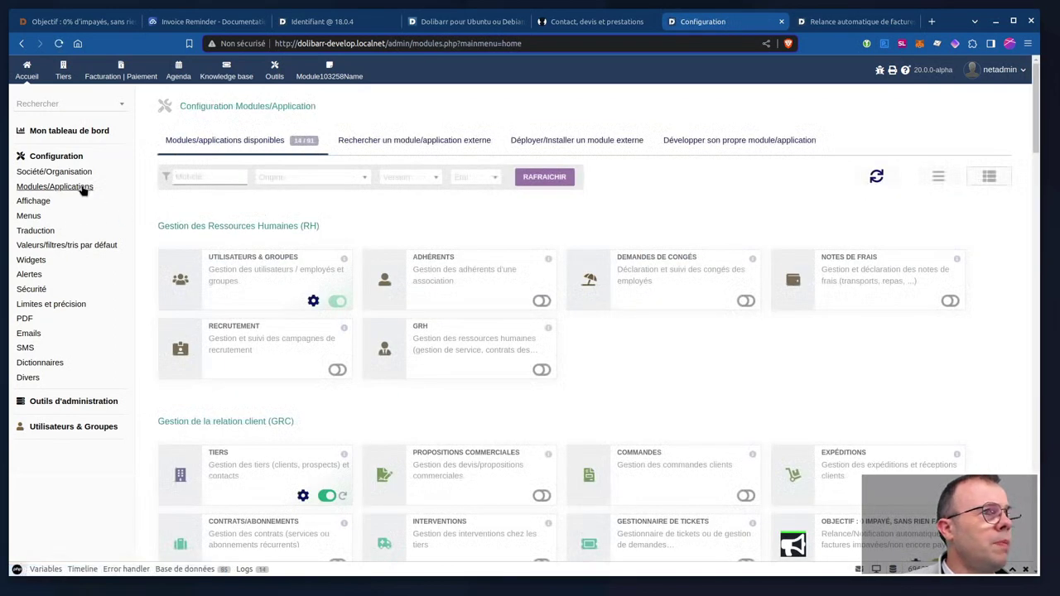
Open the settings of the 'Objectif : 0 impayé, sans rien faire' module card.
scroll(712, 326, down, 3)
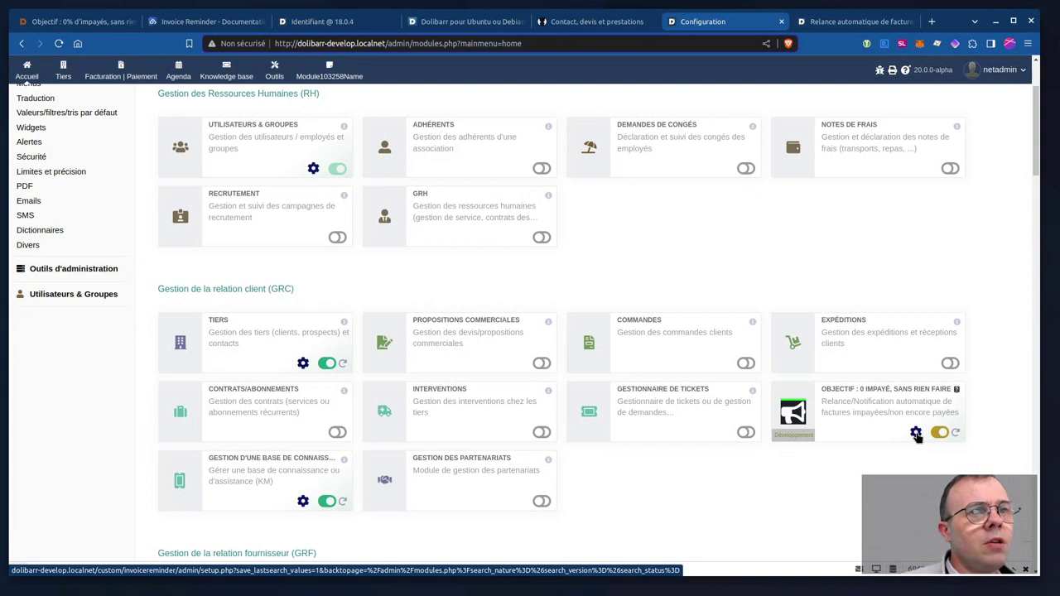
click(916, 433)
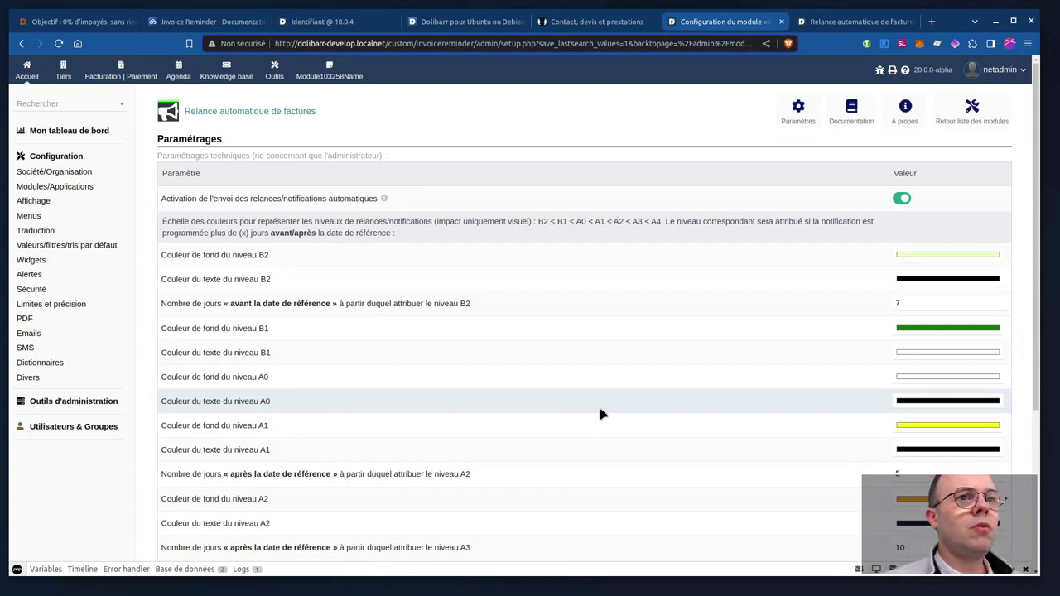
scroll(615, 406, down, 5)
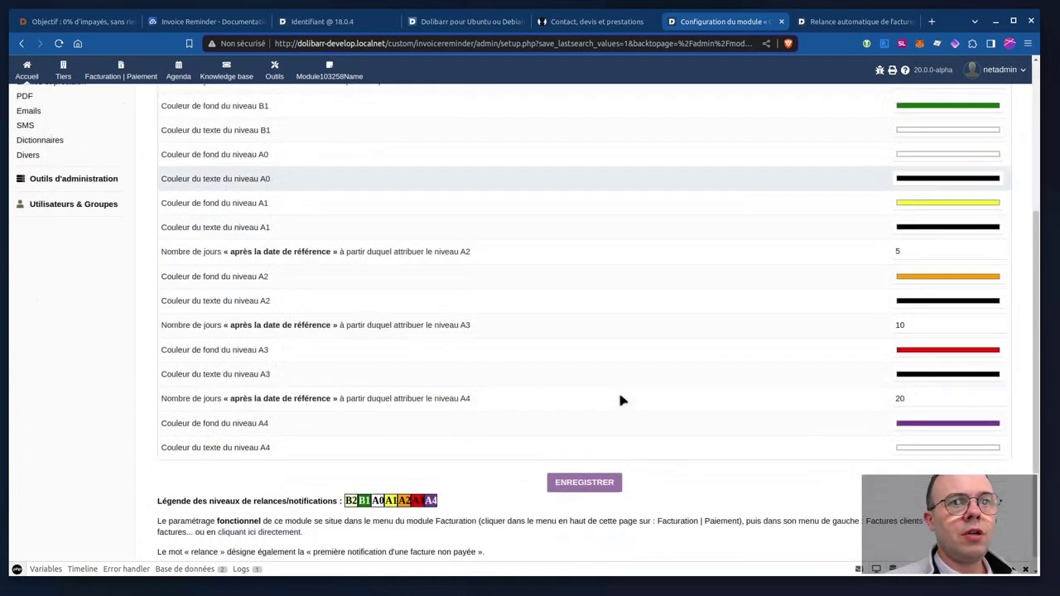
scroll(911, 323, up, 5)
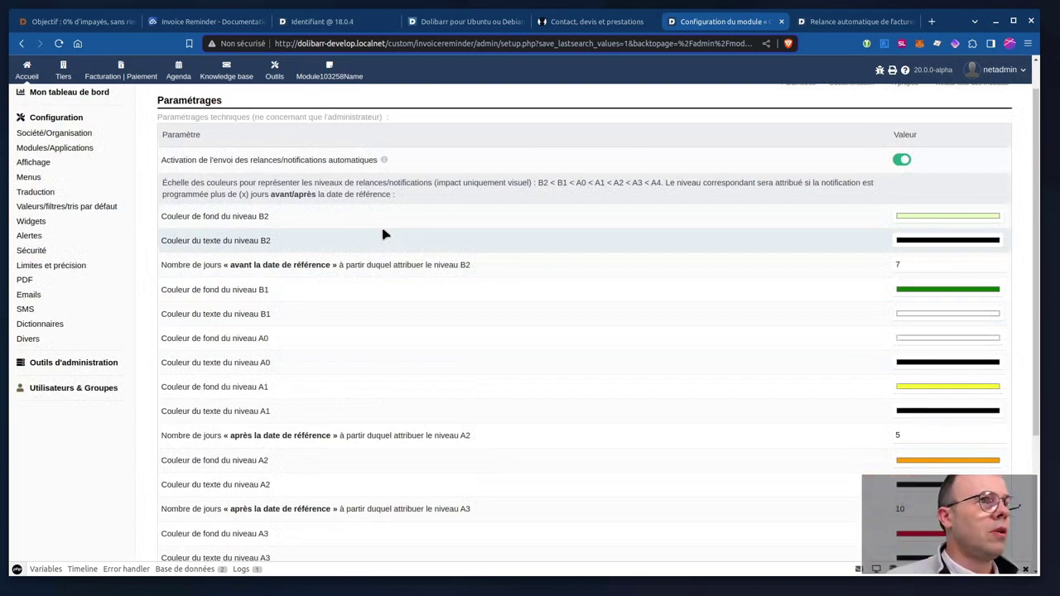
scroll(411, 262, down, 3)
scroll(411, 263, up, 4)
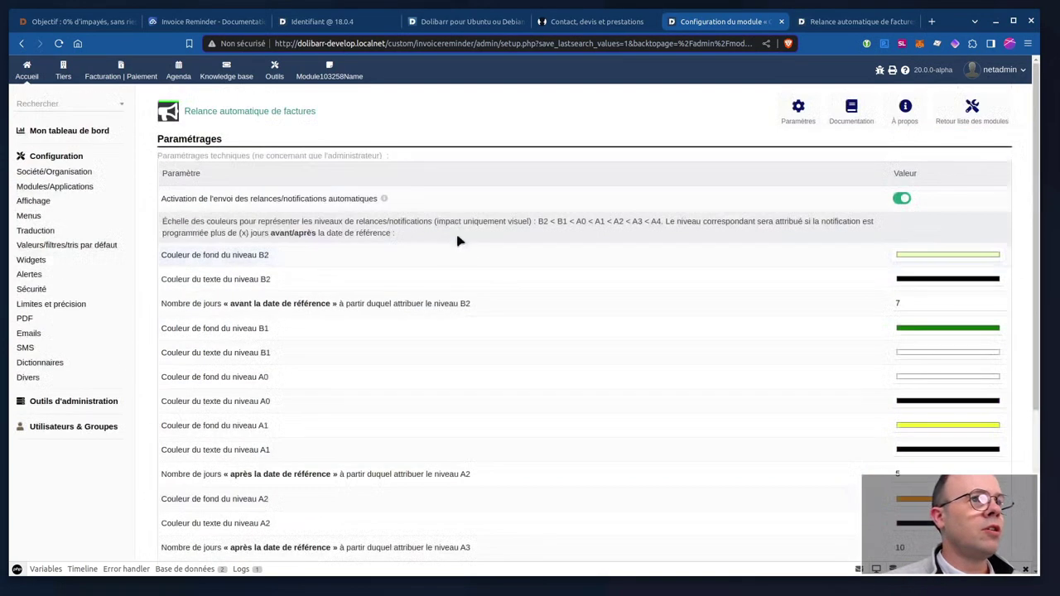
click(904, 198)
click(904, 198)
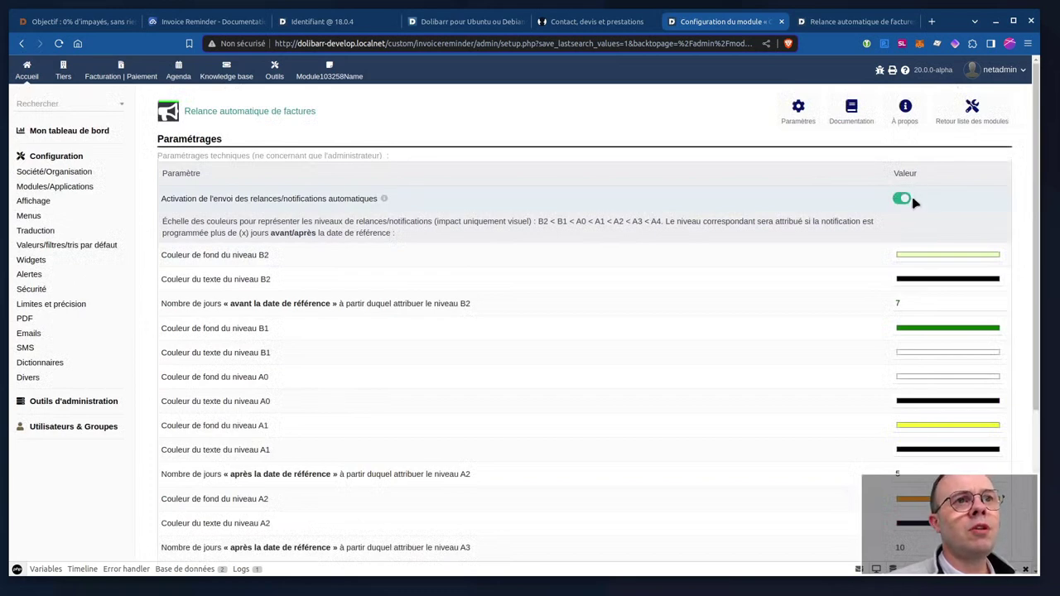
click(908, 197)
click(896, 199)
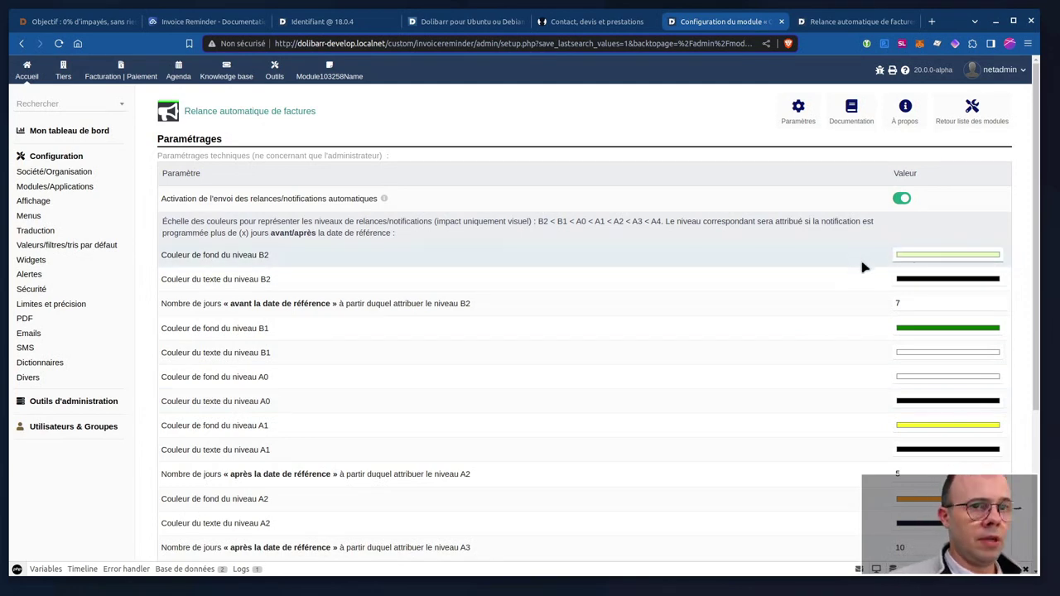
scroll(866, 265, down, 3)
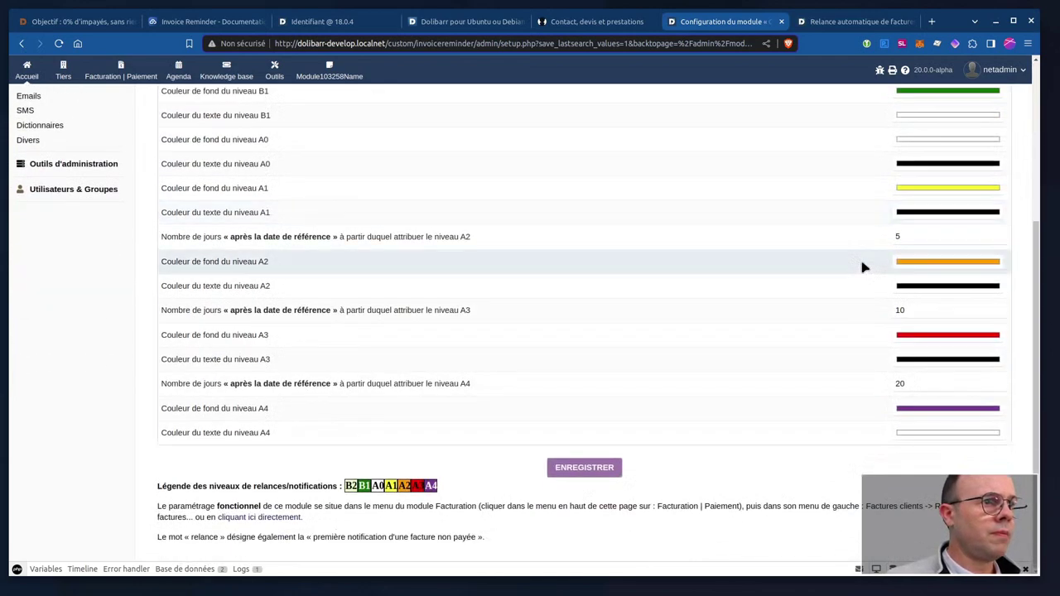
scroll(864, 266, up, 3)
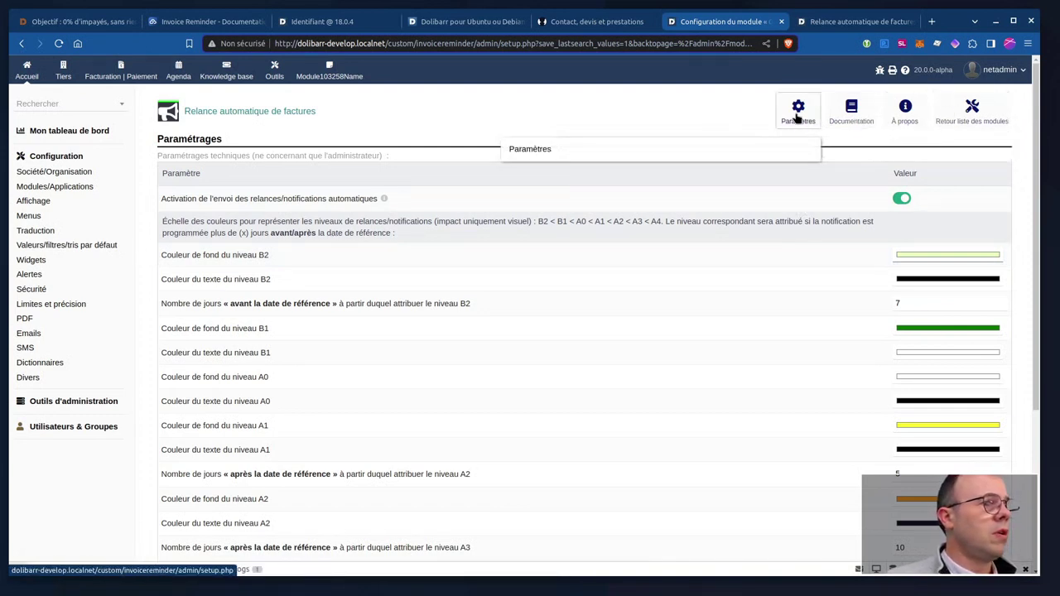
scroll(558, 303, down, 5)
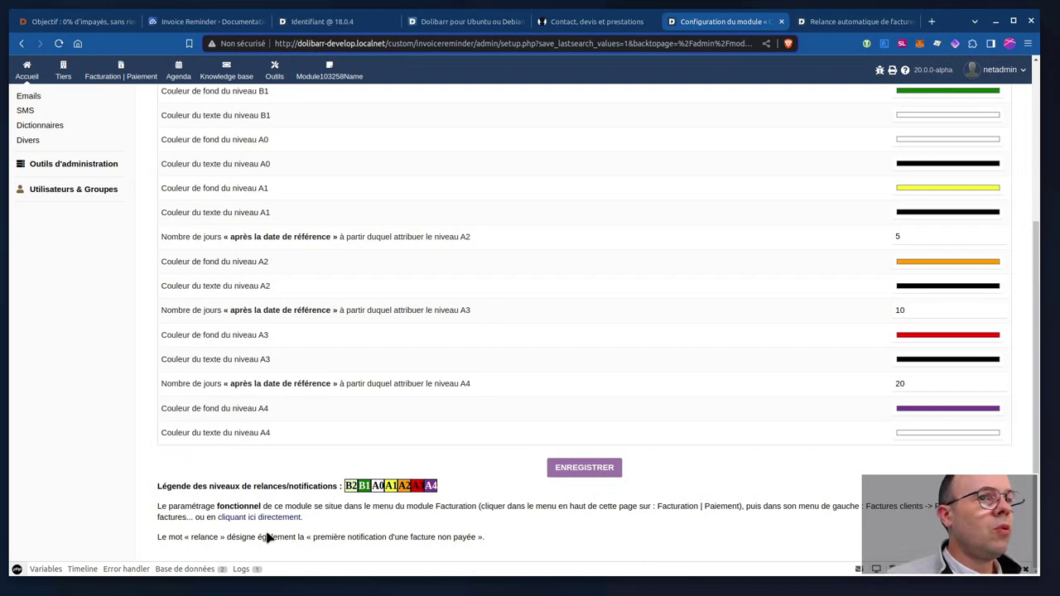
scroll(268, 537, up, 3)
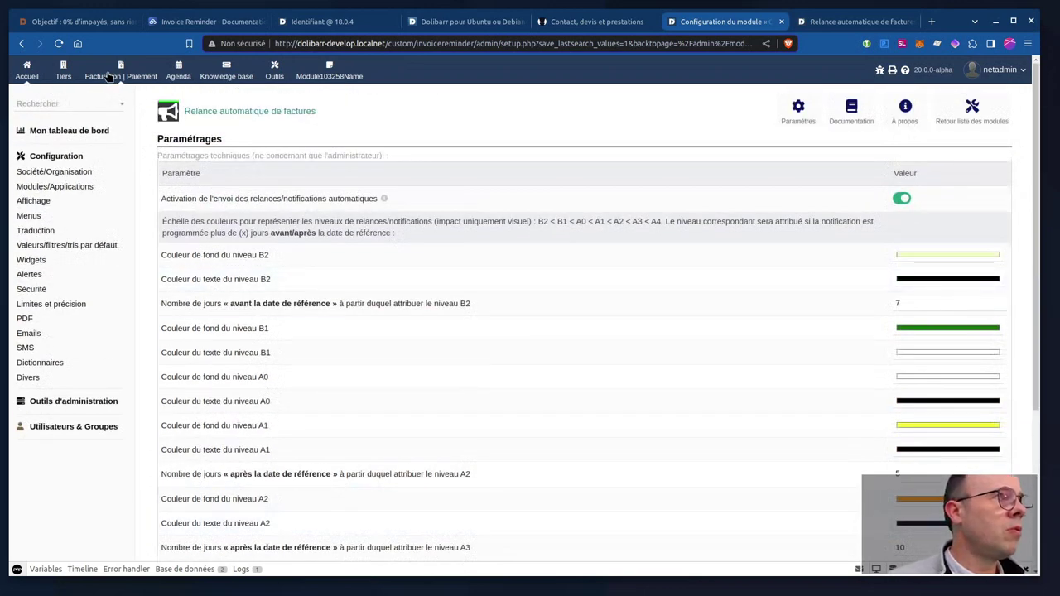
scroll(249, 381, down, 3)
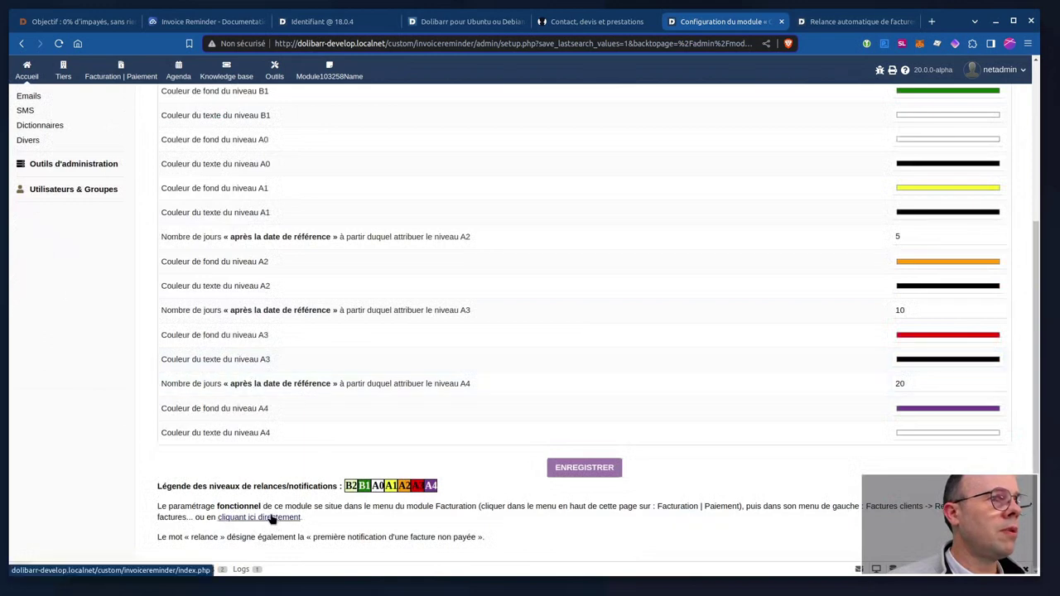
scroll(272, 374, up, 3)
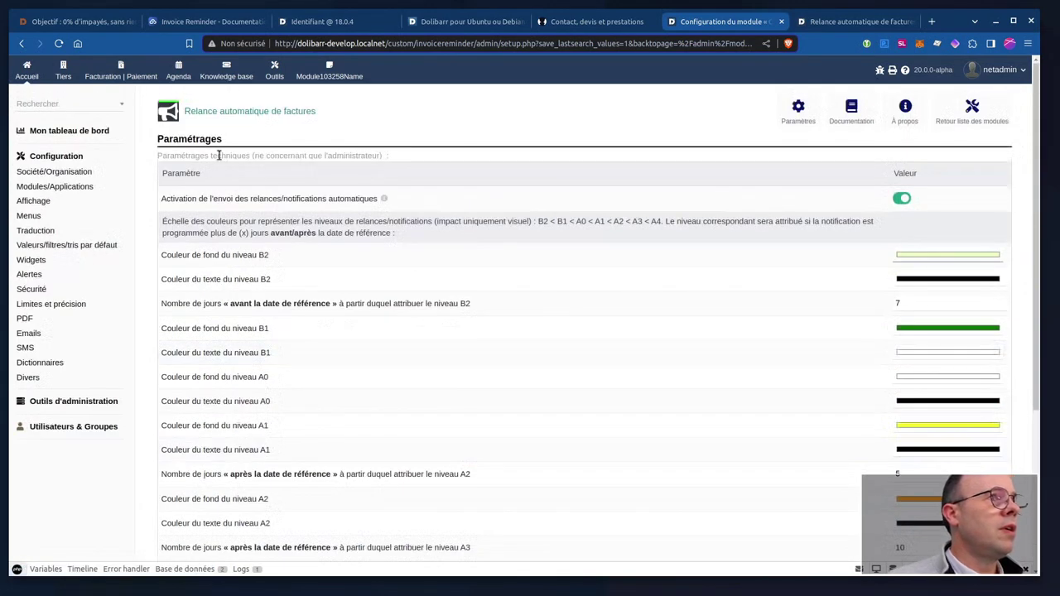
Open Facturation | Paiement to see the invoice overview with overdue FA2401-0001.
click(116, 80)
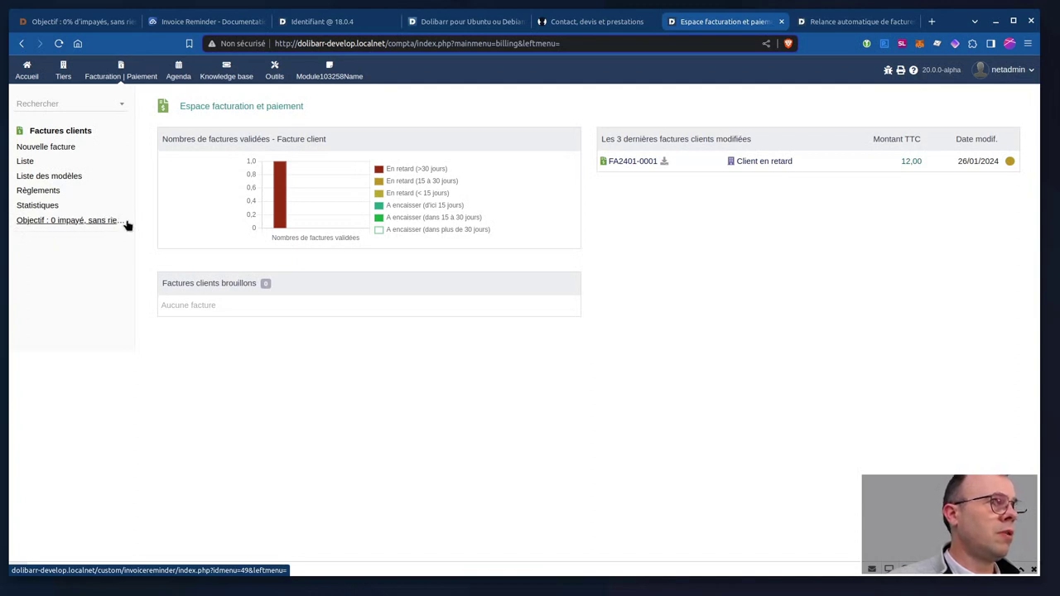
Open the 'Objectif : 0 impayé' sidebar entry to list the seven programmed reminders.
click(75, 221)
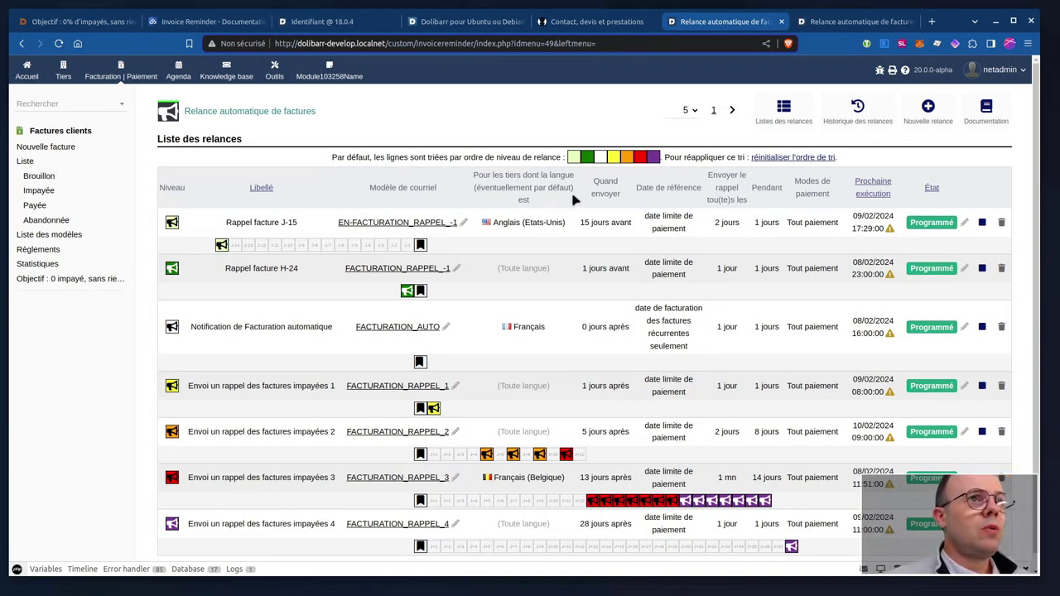
Create a new reminder labelled 'Test de relance' using the FACTURATION_RAPPEL_0 e-mail template.
click(928, 116)
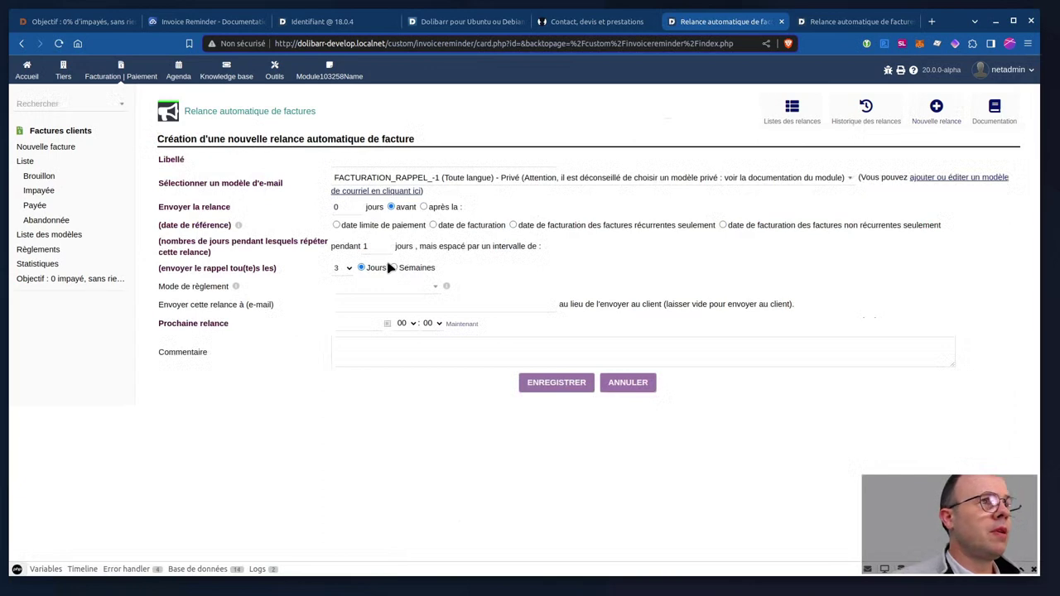
click(398, 160)
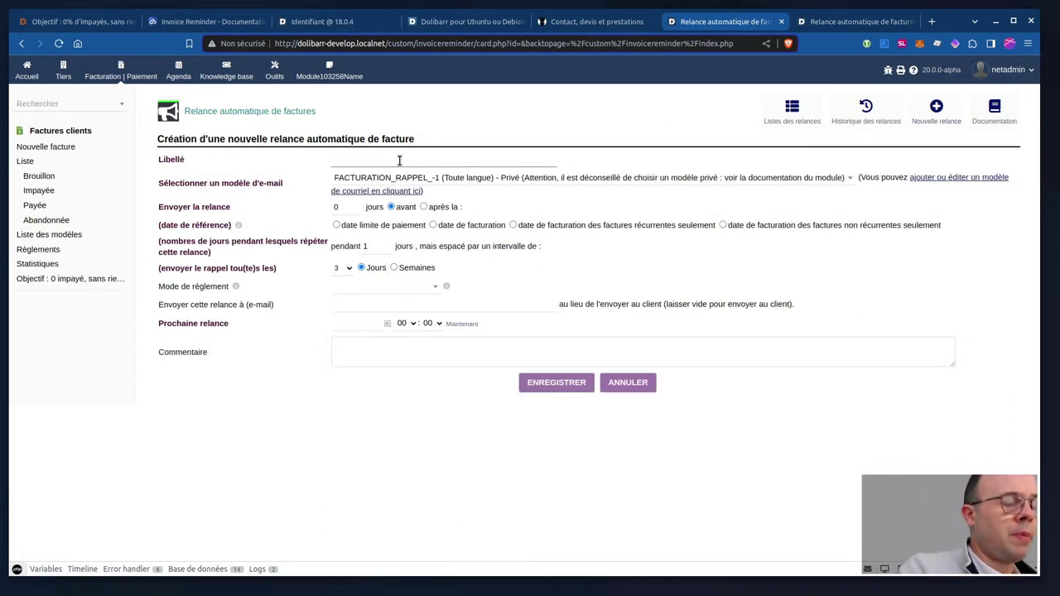
text(Test de relance)
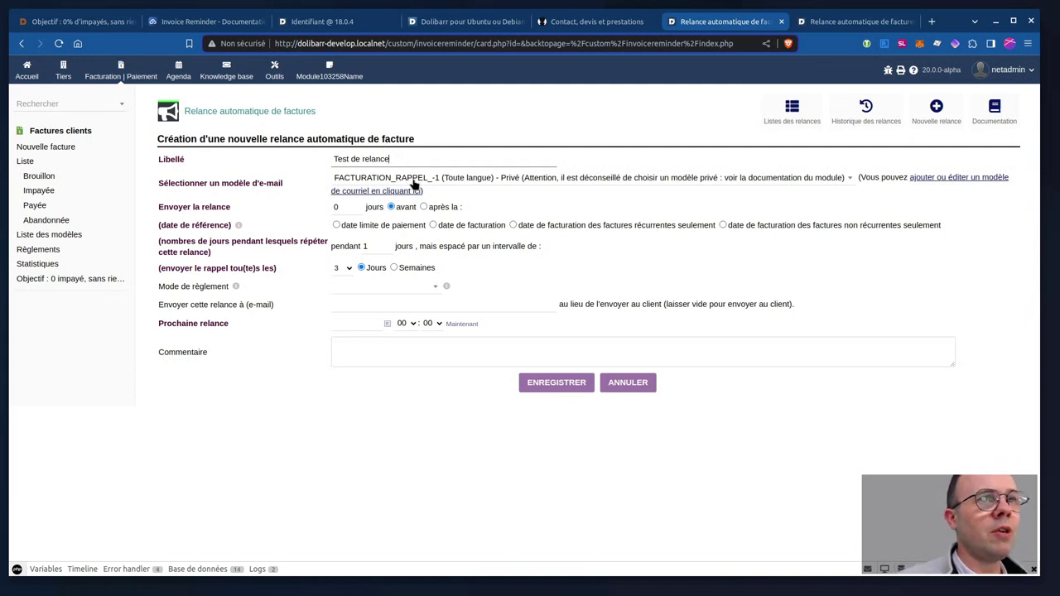
click(476, 178)
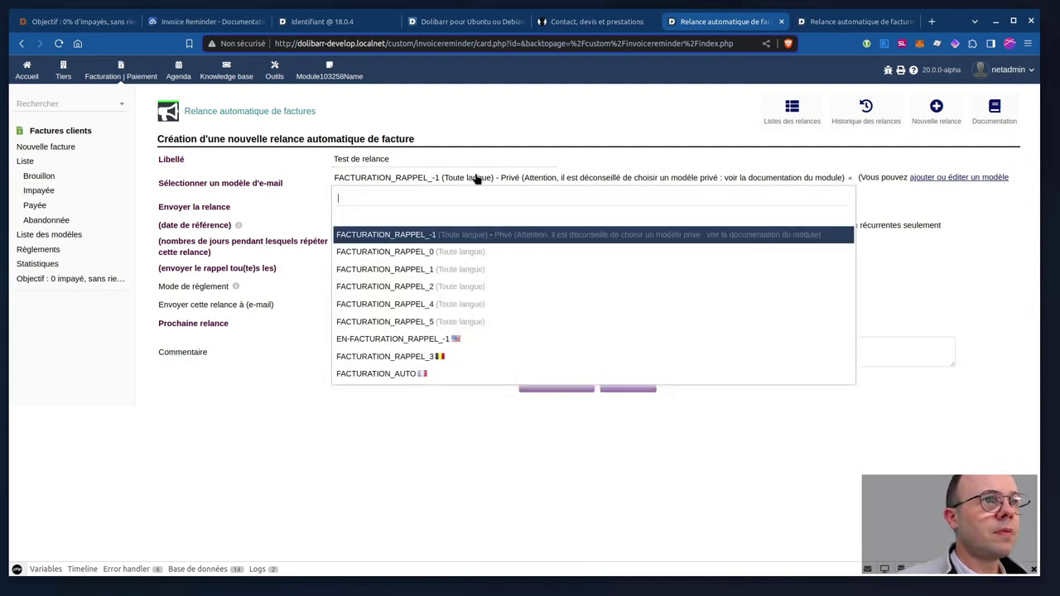
click(429, 257)
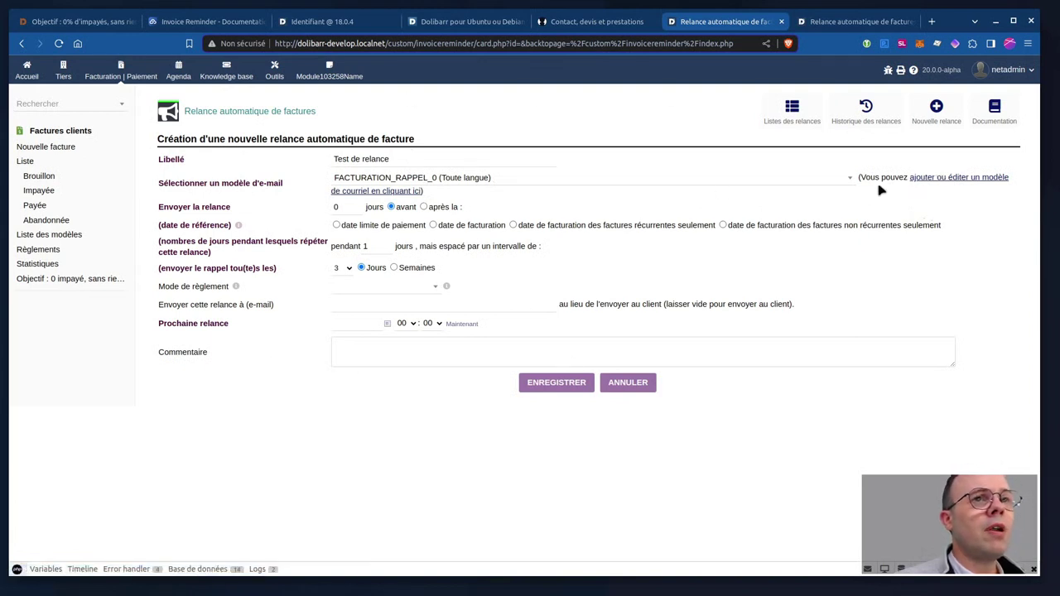
Browse the customer-invoice e-mail templates, preview the create form, then edit FACTURATION_RAPPEL_1.
click(933, 179)
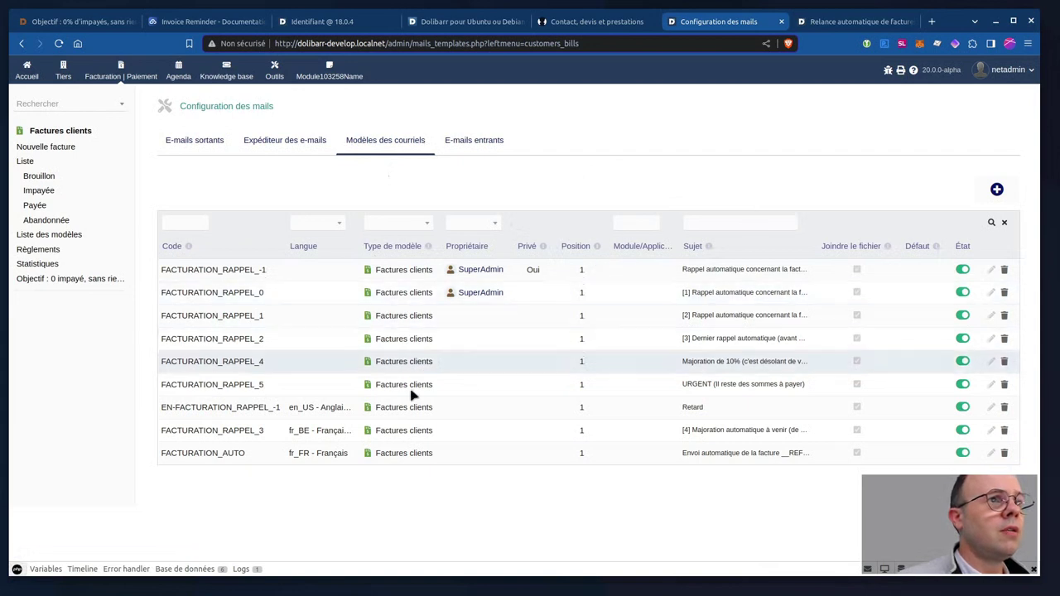
click(997, 191)
scroll(506, 262, down, 2)
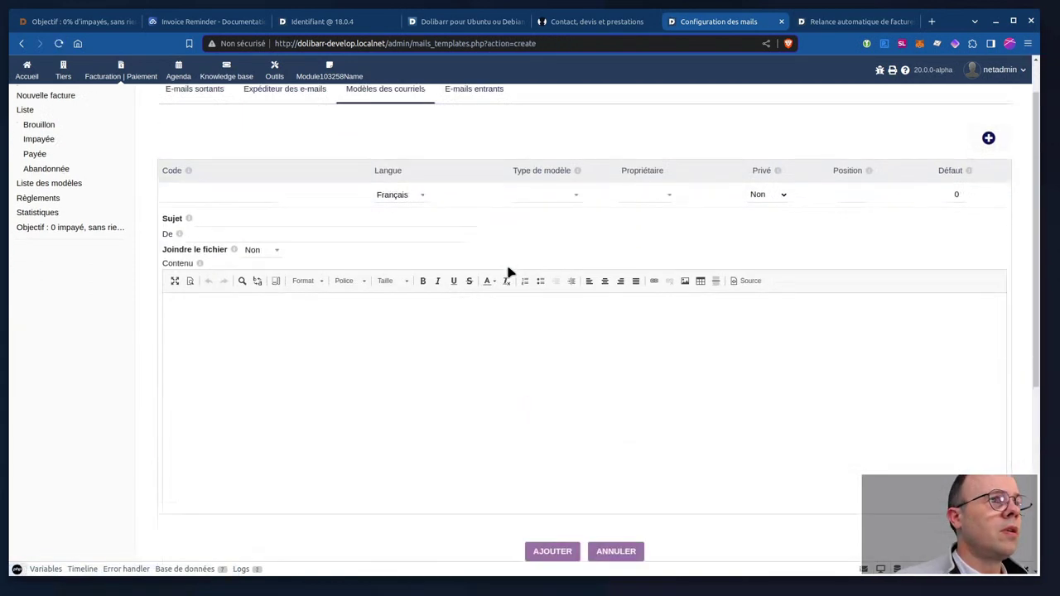
scroll(508, 266, up, 1)
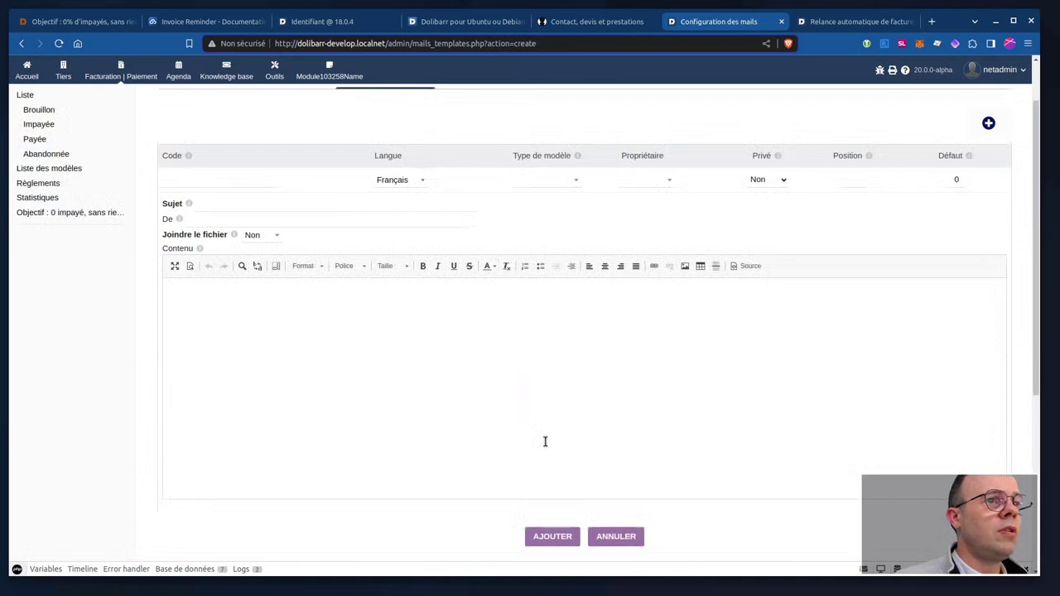
click(21, 43)
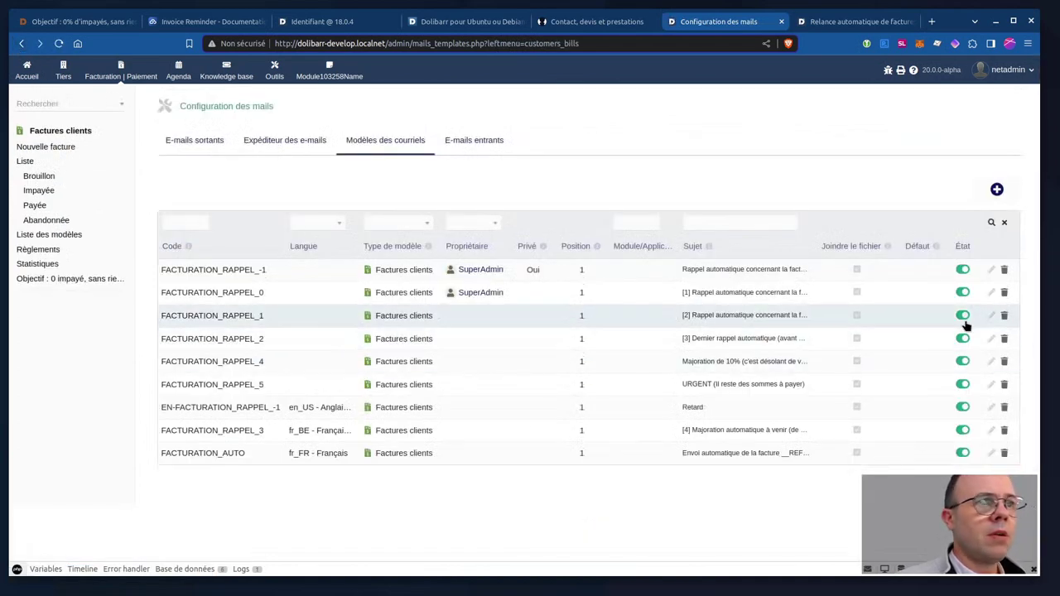
click(995, 318)
Inspect FACTURATION_RAPPEL_1's code, subject and type fields, keeping Factures clients as the type.
scroll(125, 418, down, 2)
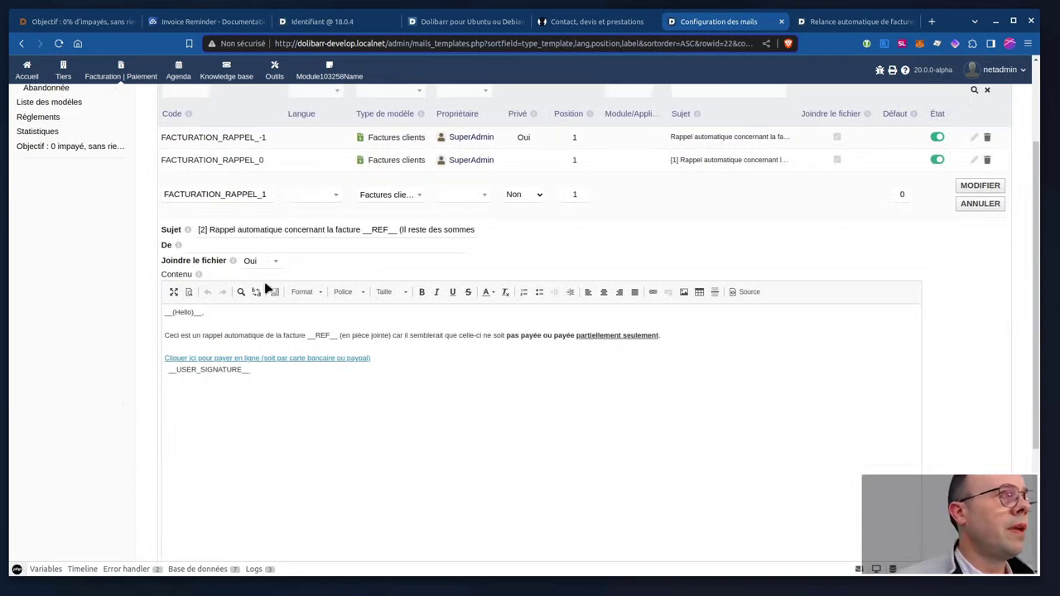
click(245, 232)
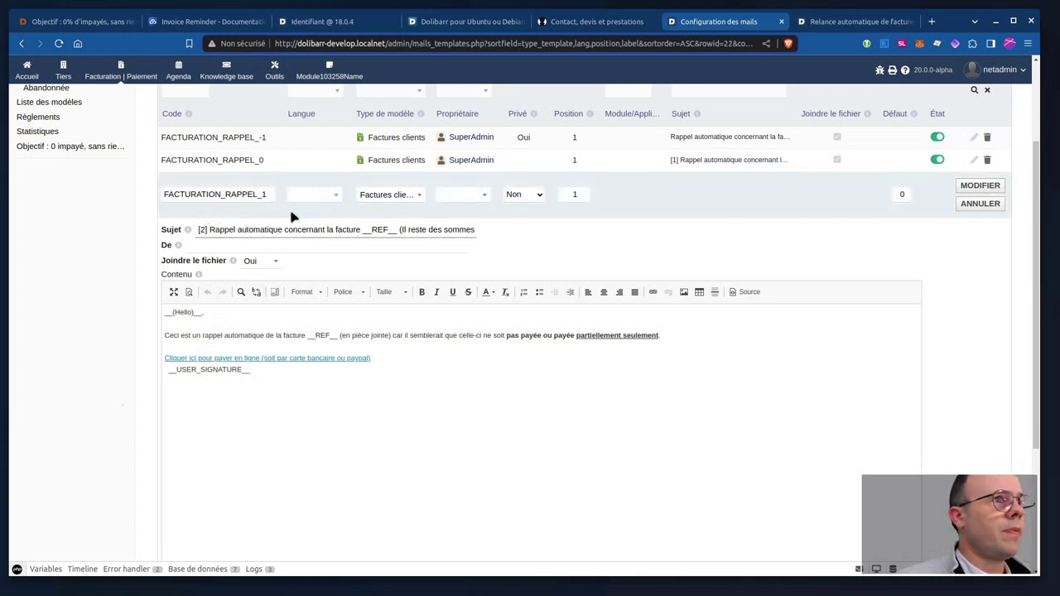
click(391, 195)
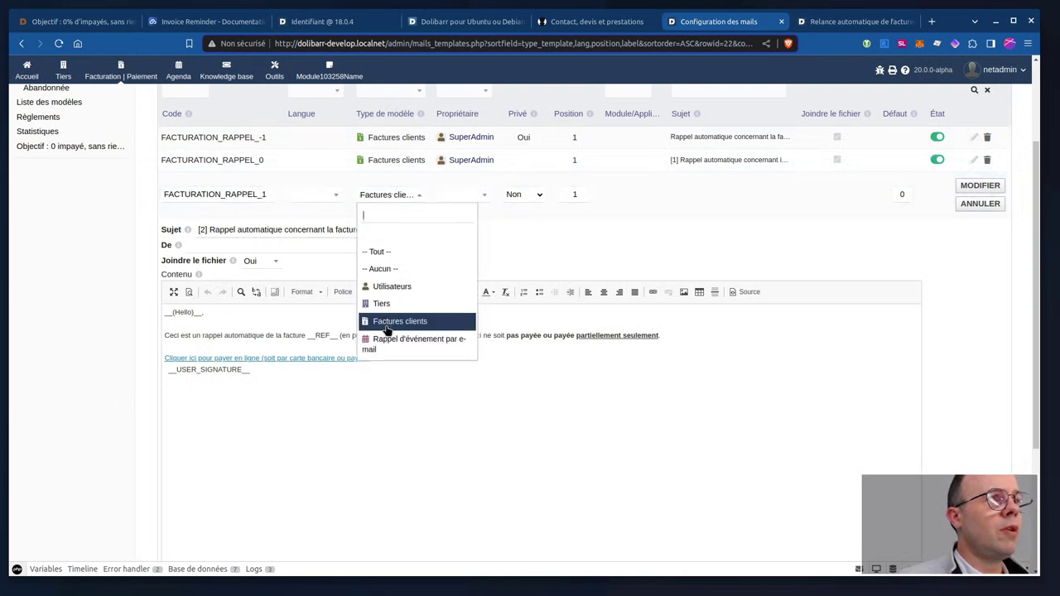
click(91, 277)
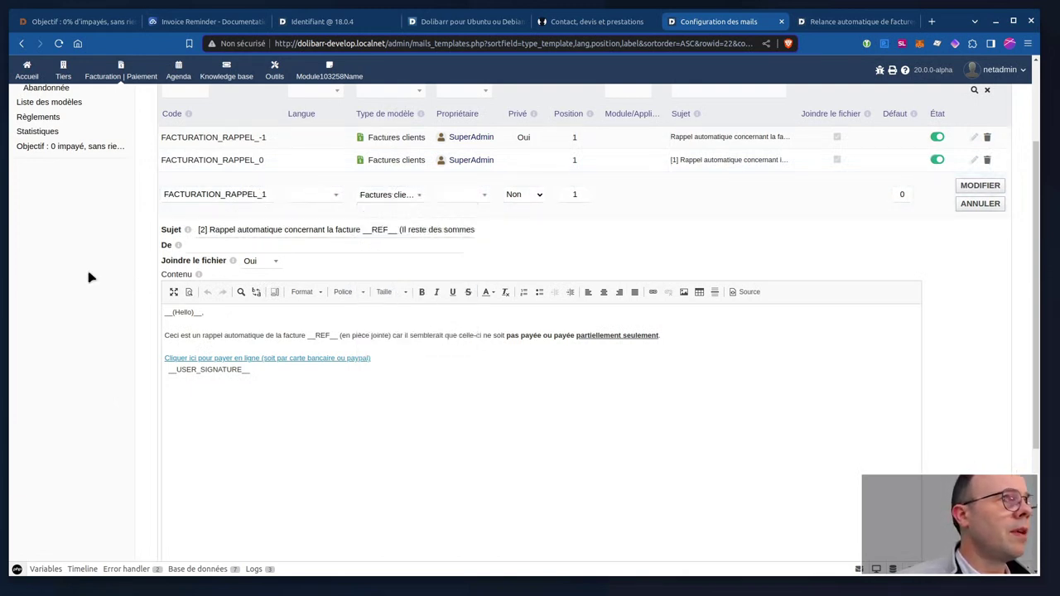
click(237, 193)
double_click(204, 194)
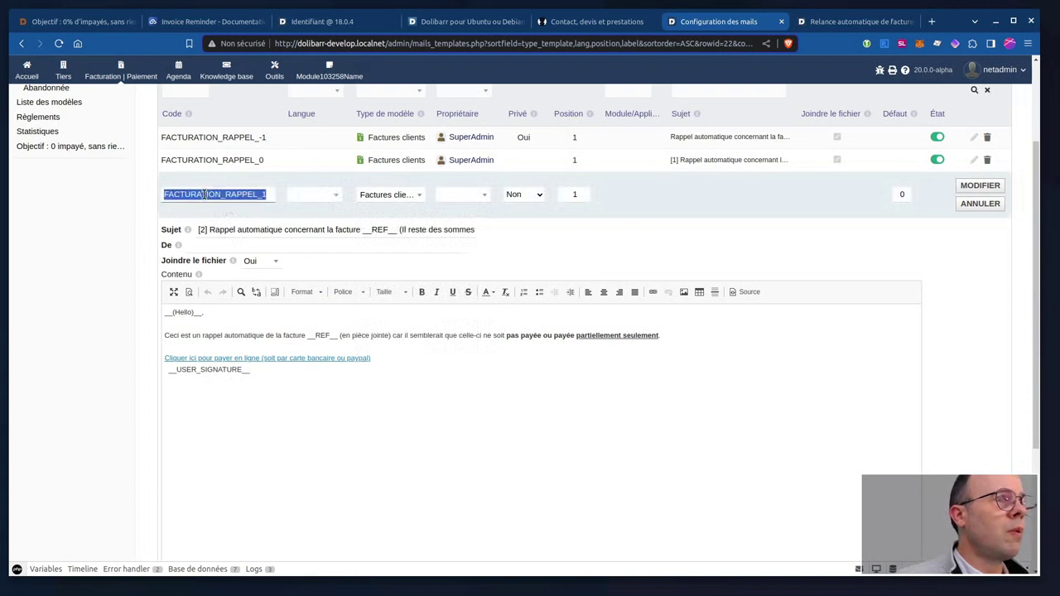
click(257, 194)
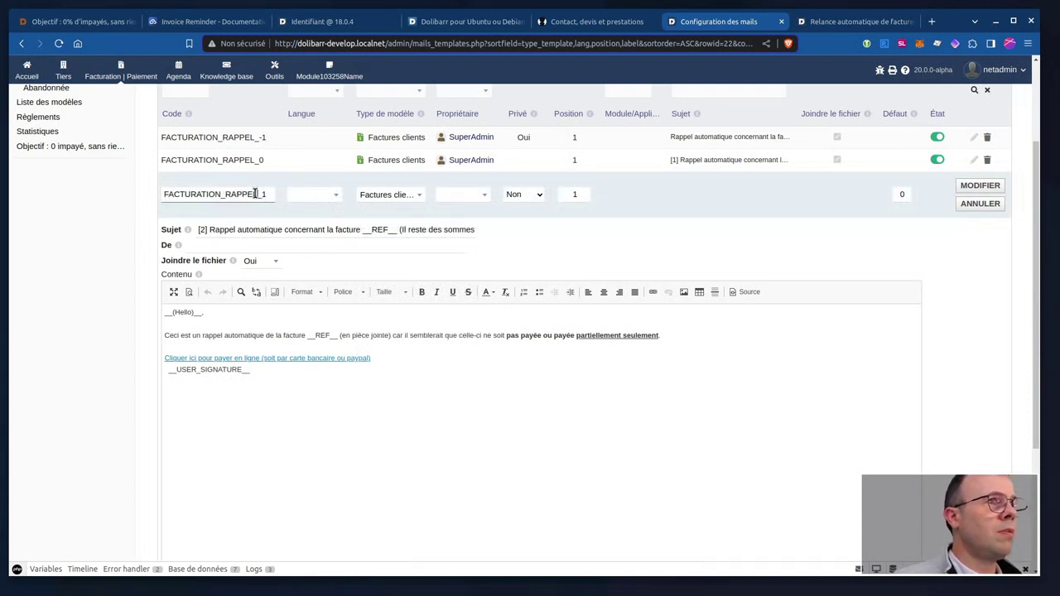
double_click(270, 195)
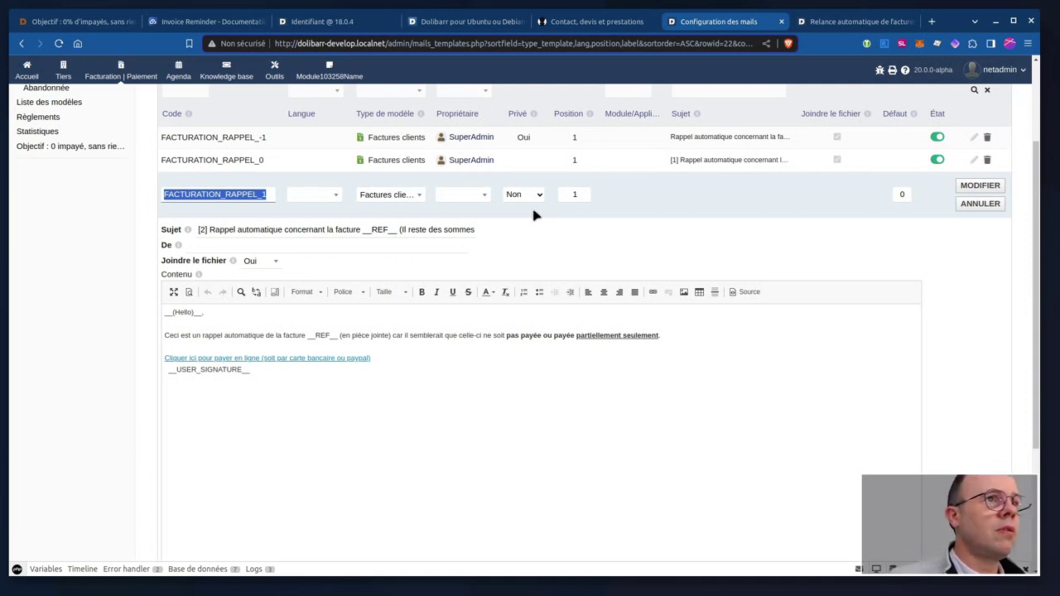
click(523, 209)
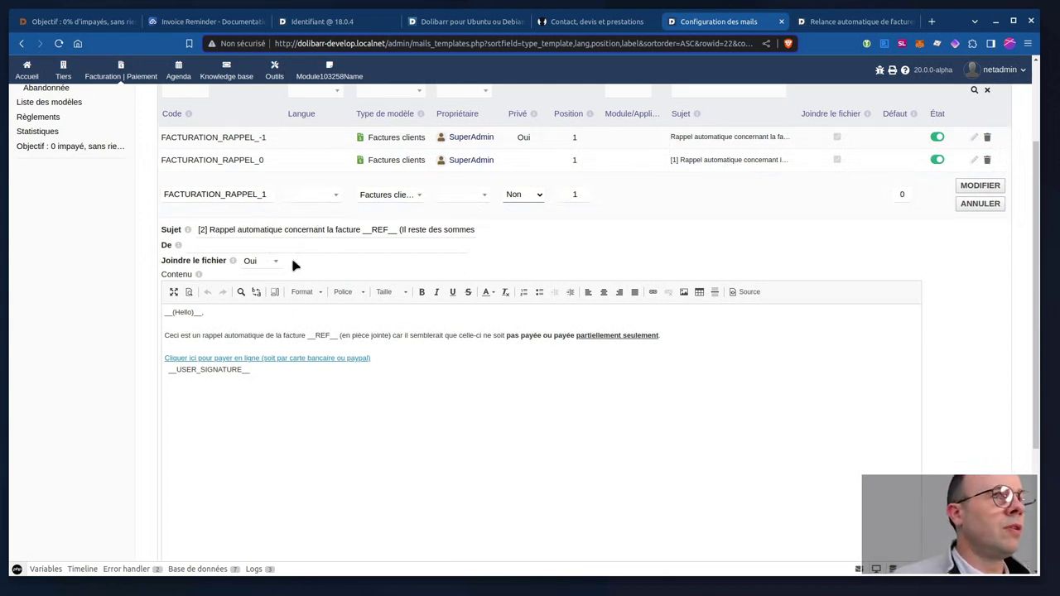
click(395, 196)
click(395, 198)
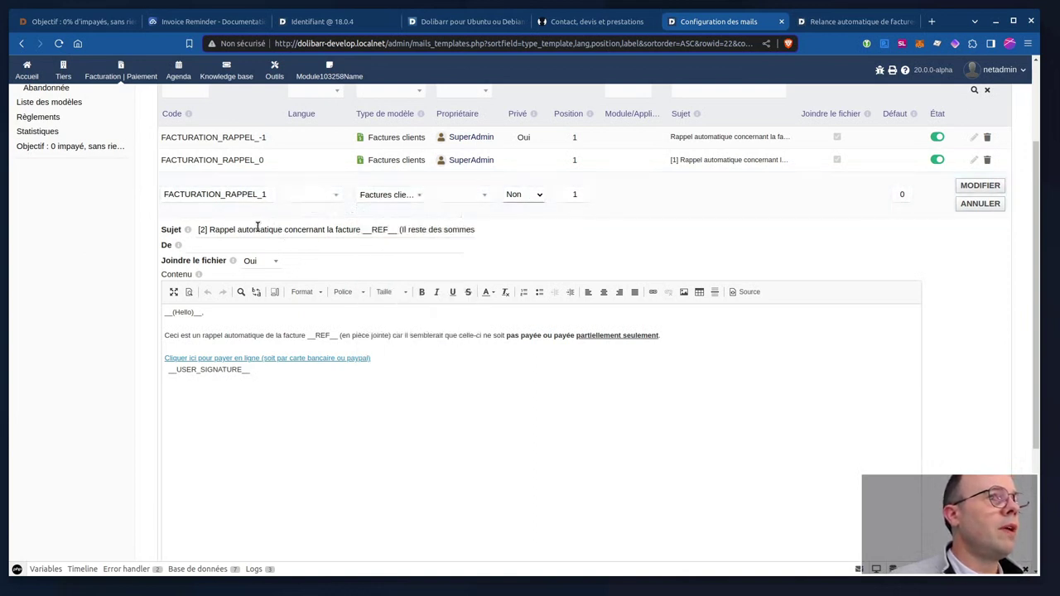
key(shift+Right)
key(shift+Right)
key(shift+Right)
key(BackSpace)
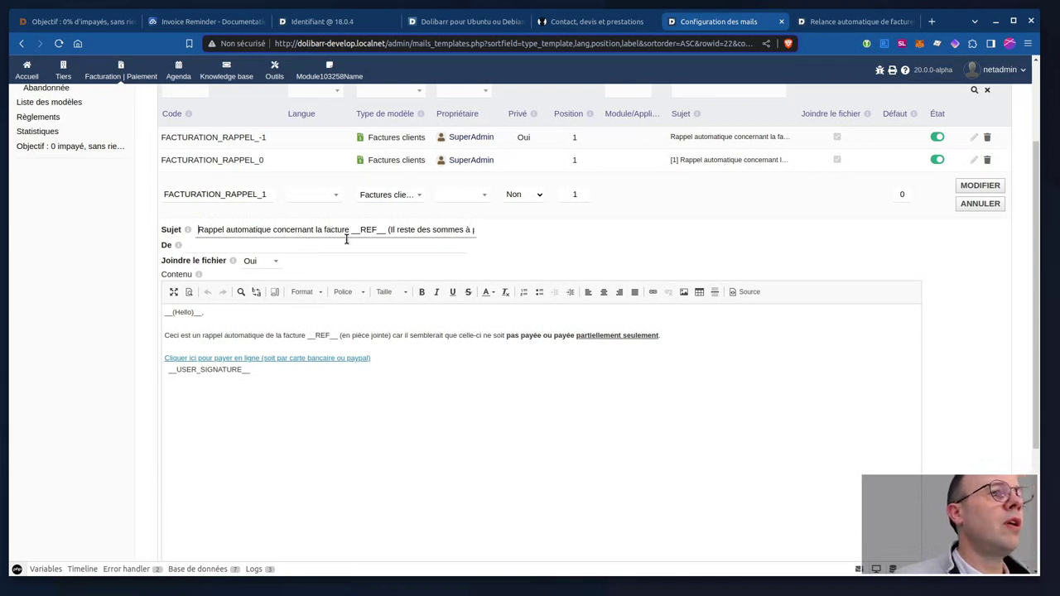
drag(353, 230, 386, 228)
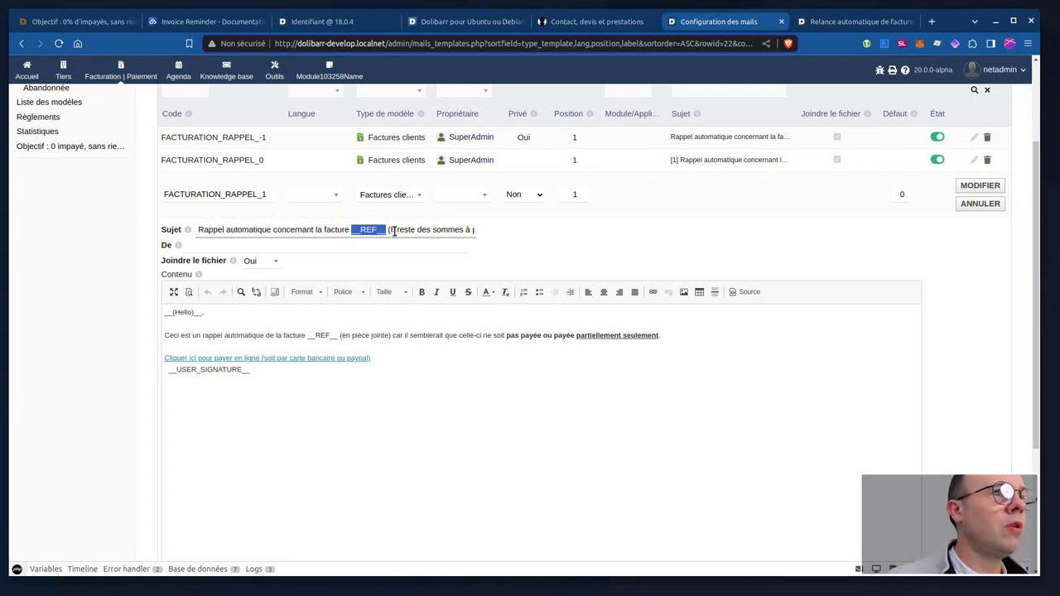
click(386, 231)
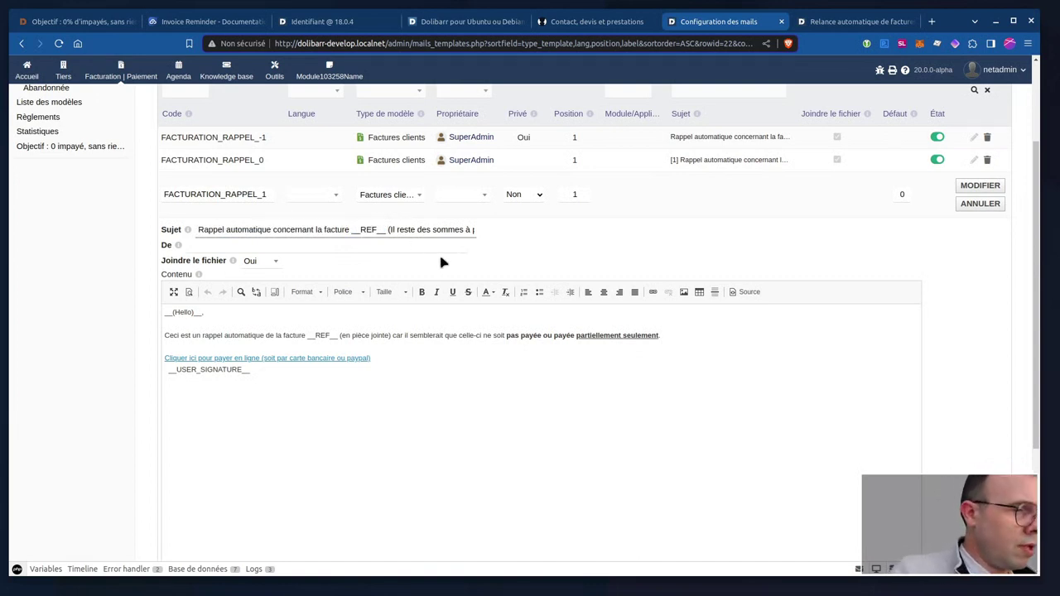
key(Right)
key(Right)
key(Right)
key(Right)
key(Right)
key(Right)
key(Right)
key(Right)
key(Right)
key(Right)
key(Right)
key(Right)
key(Right)
key(Right)
key(Right)
key(Right)
key(Right)
key(Right)
key(Right)
key(Right)
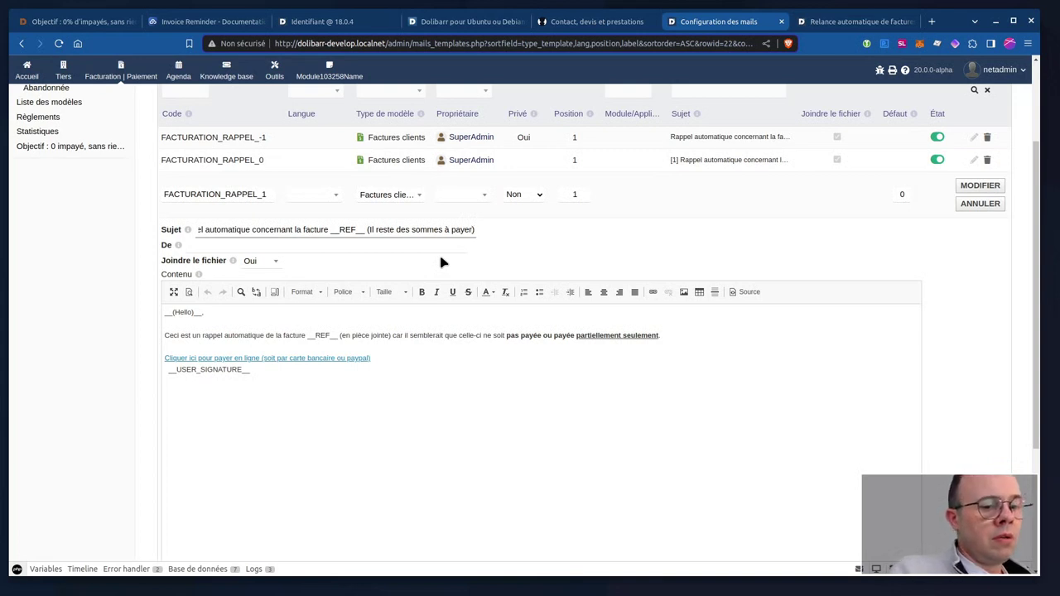
key(Home)
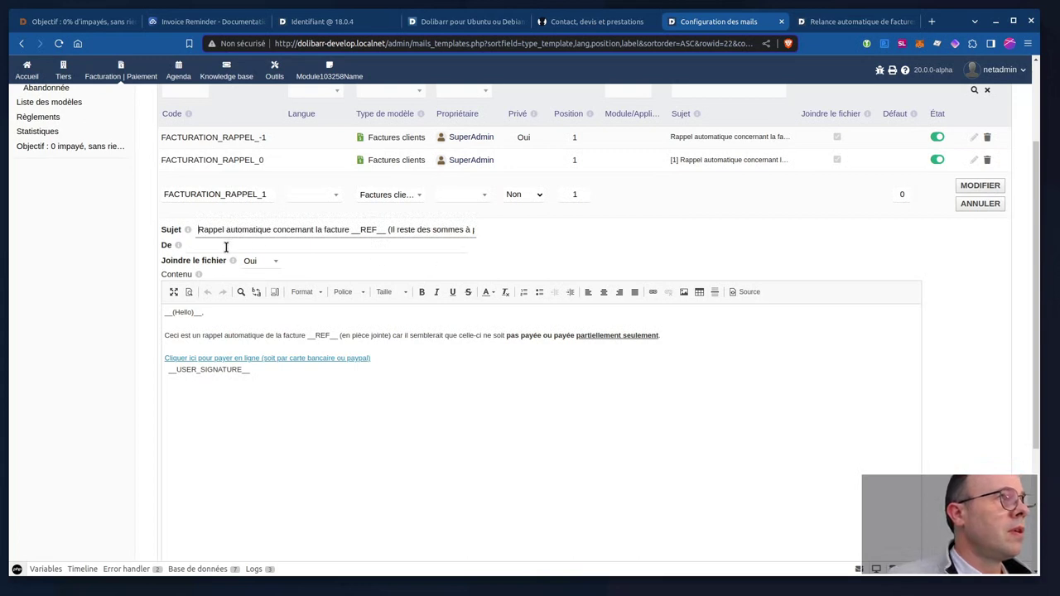
click(197, 246)
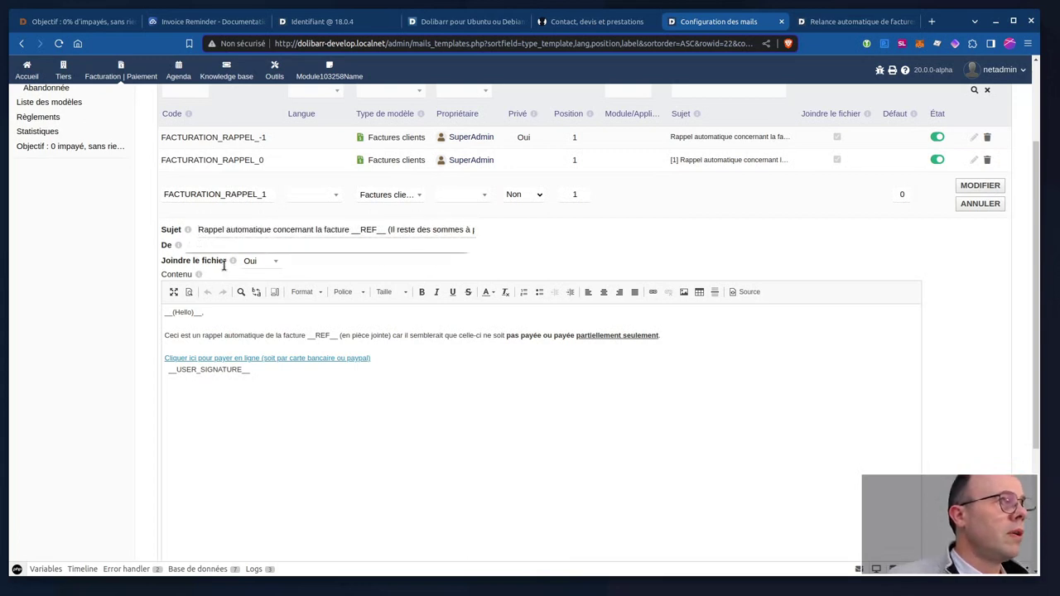
click(262, 267)
click(261, 265)
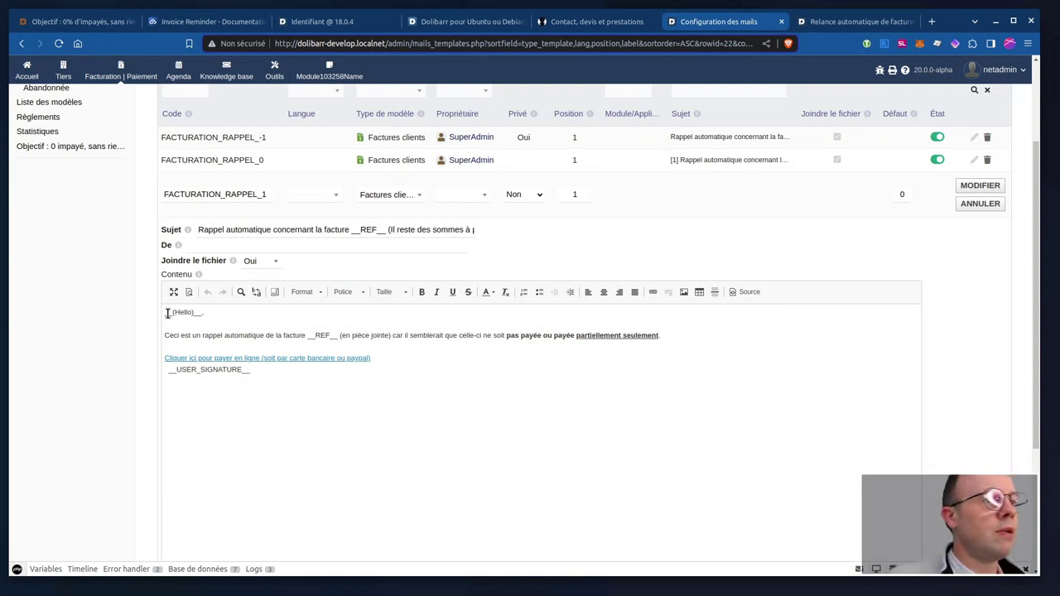
Replace the __(Hello)__ greeting on the first line with Bonjour.
drag(163, 312, 201, 312)
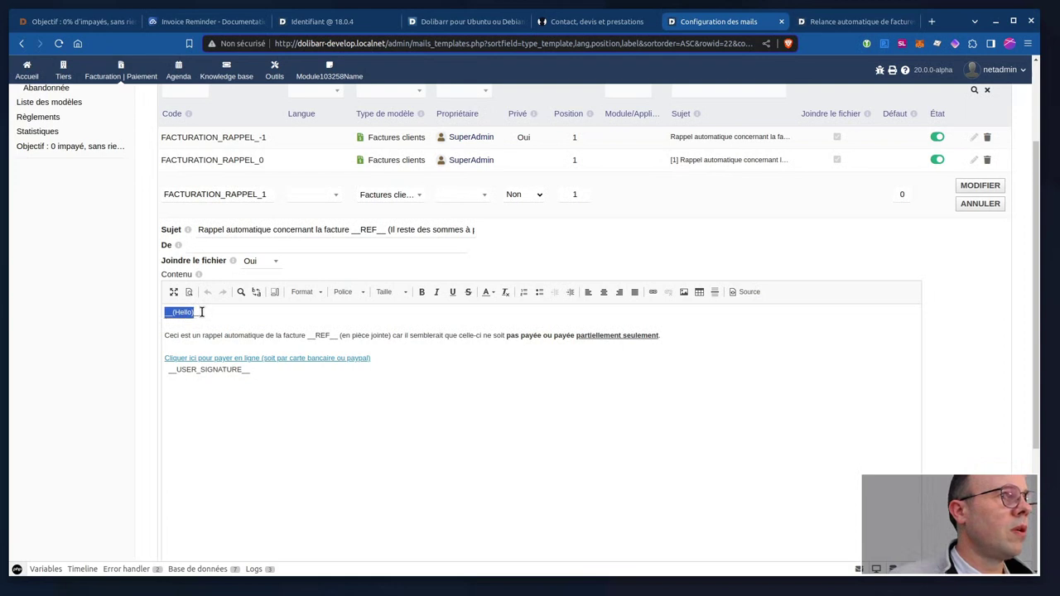
click(210, 312)
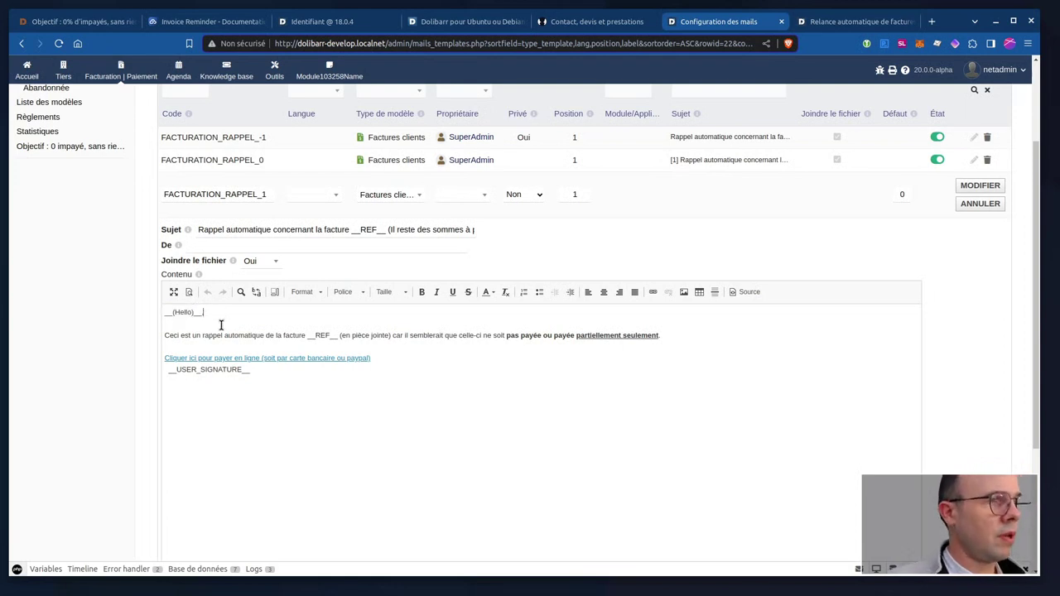
drag(206, 312, 165, 313)
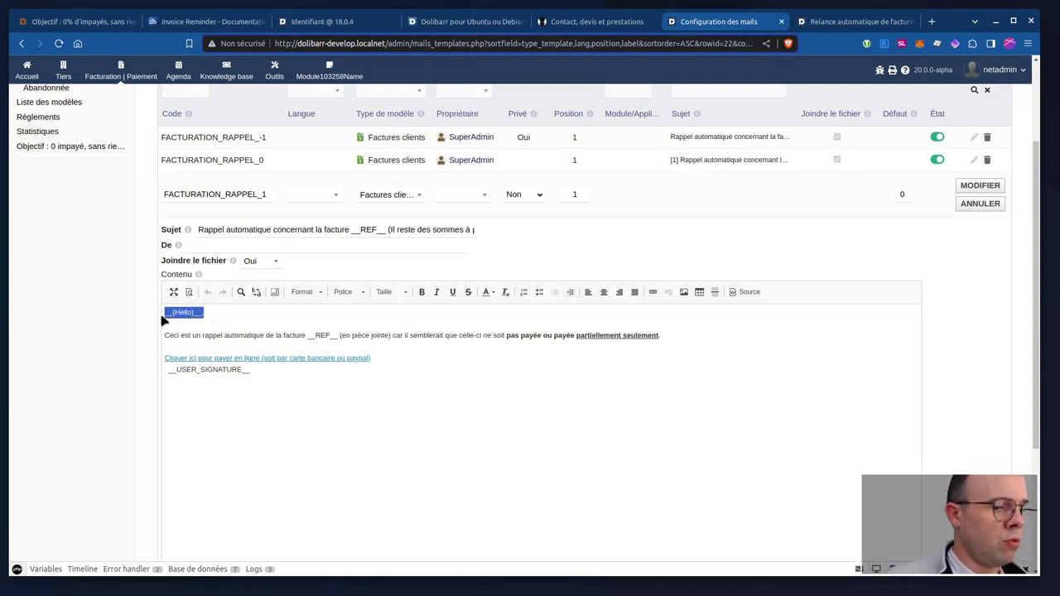
text(Bonjour,)
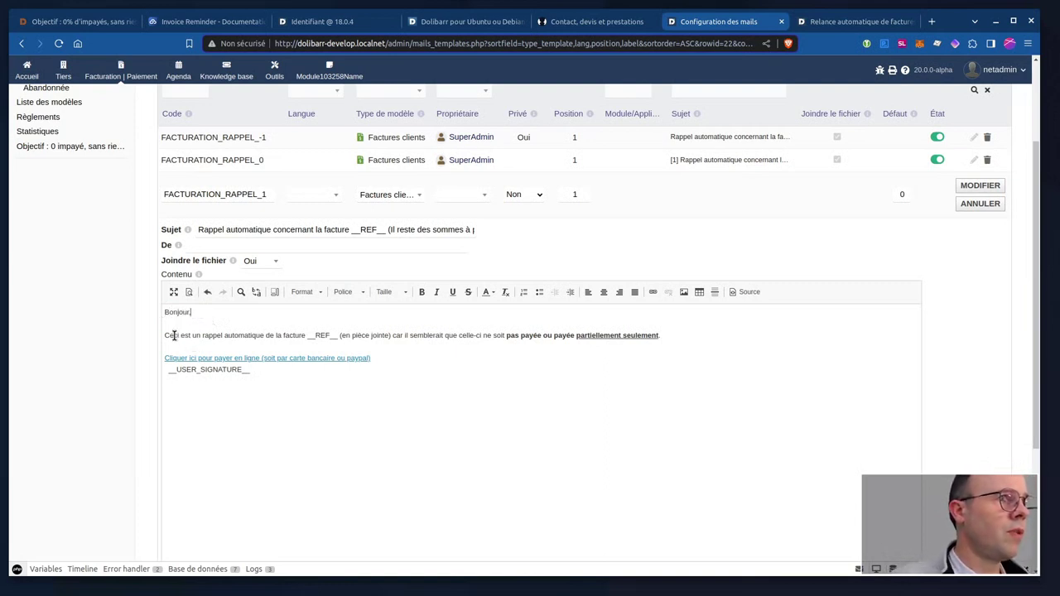
Review the 'Ceci est un rappel automatique' sentence and the USER_SIGNATURE placeholder.
drag(164, 335, 338, 335)
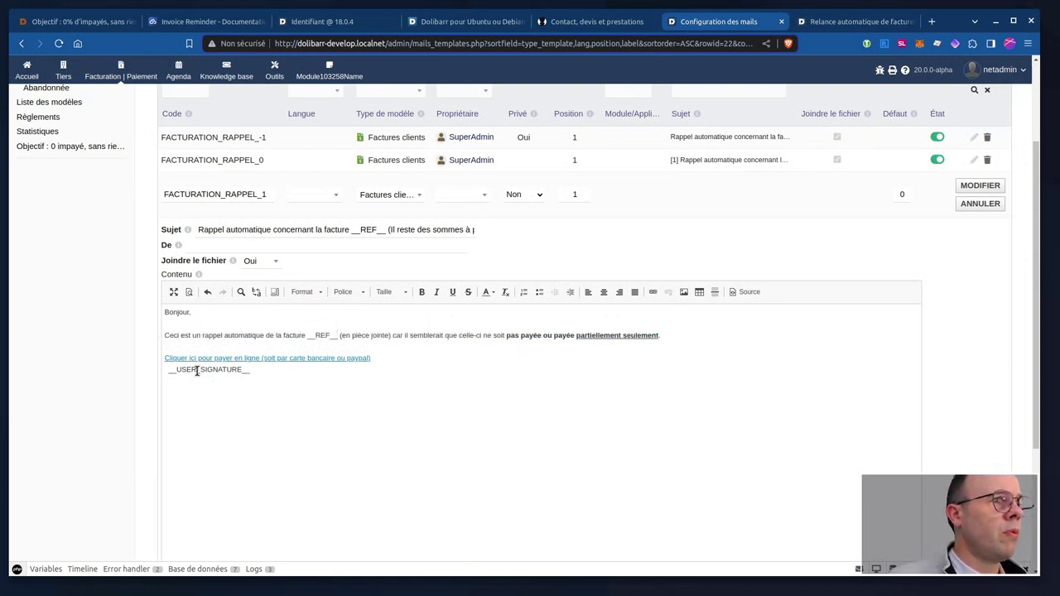
double_click(196, 369)
click(207, 346)
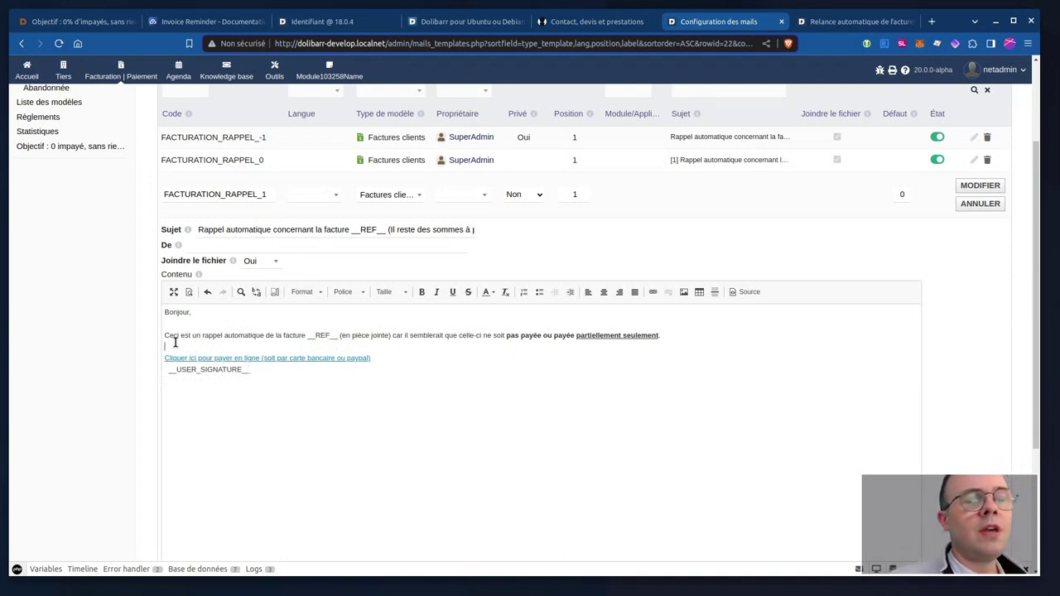
drag(164, 334, 265, 336)
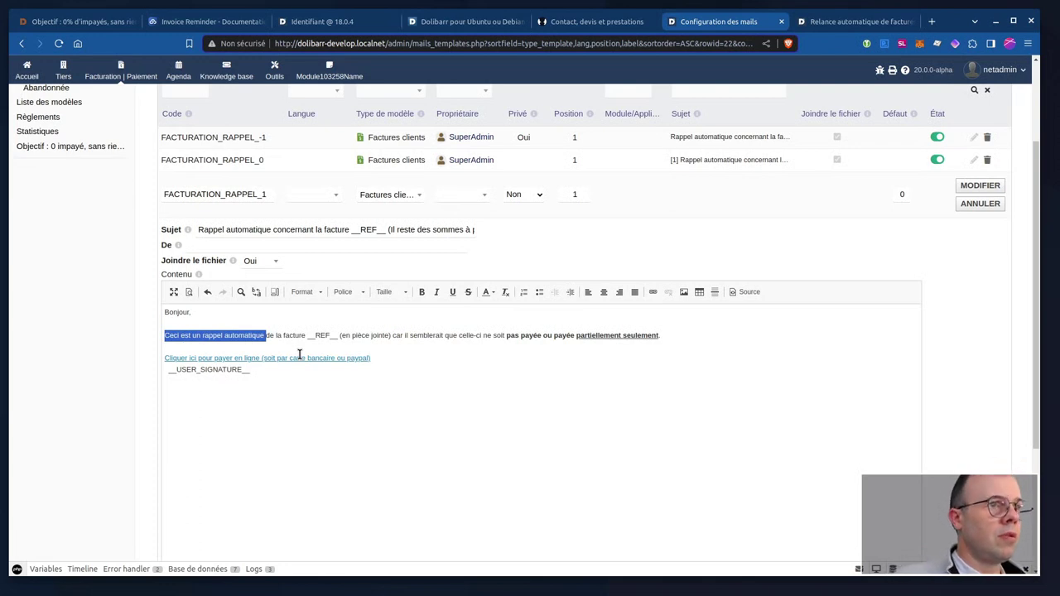
click(263, 335)
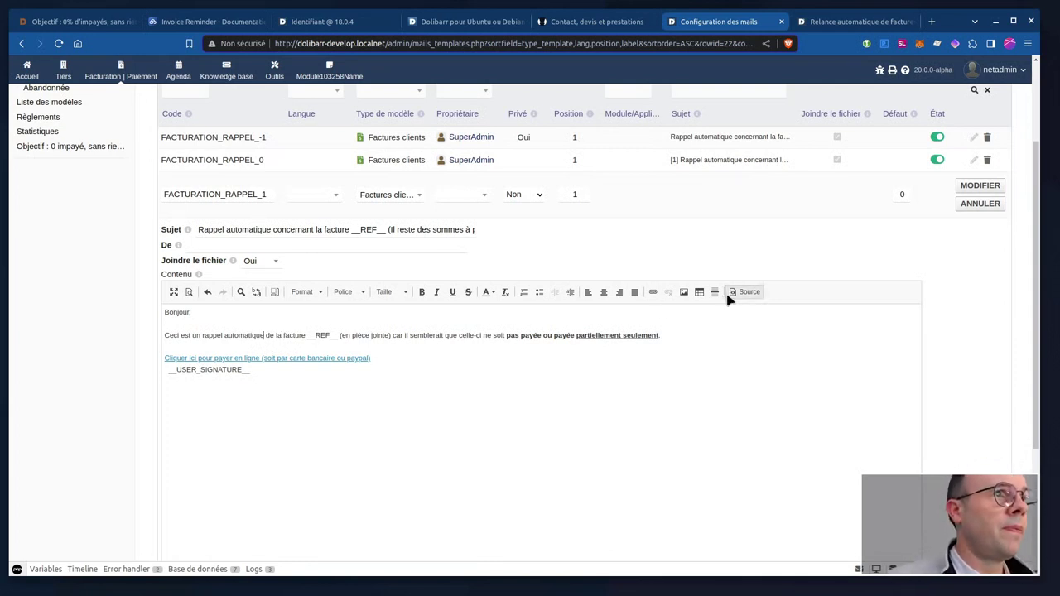
scroll(341, 337, down, 2)
scroll(341, 337, up, 2)
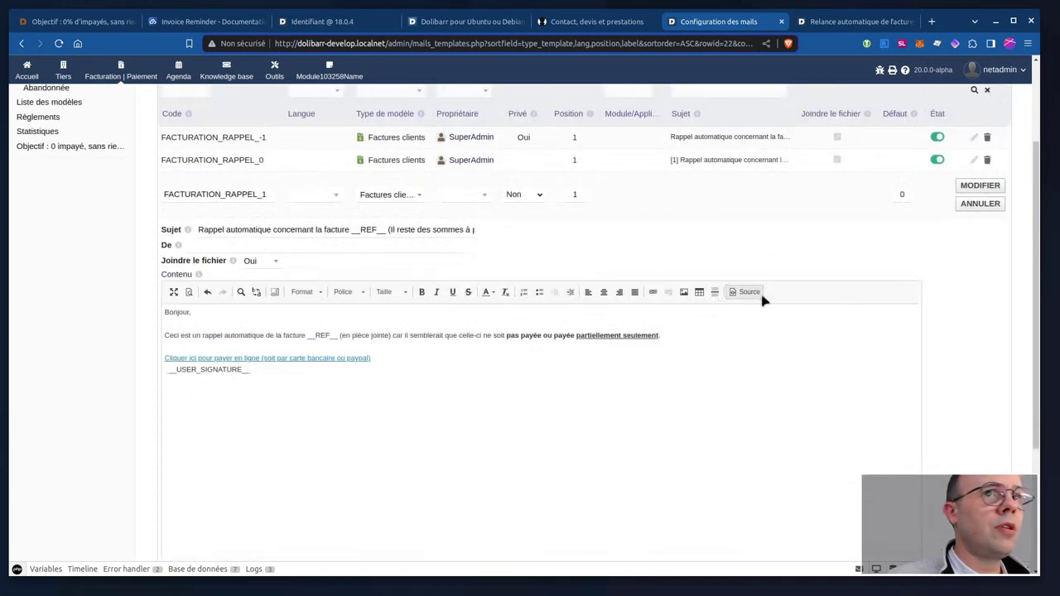
Save the edited FACTURATION_RAPPEL_1 template, then submit a blank new template form.
click(966, 186)
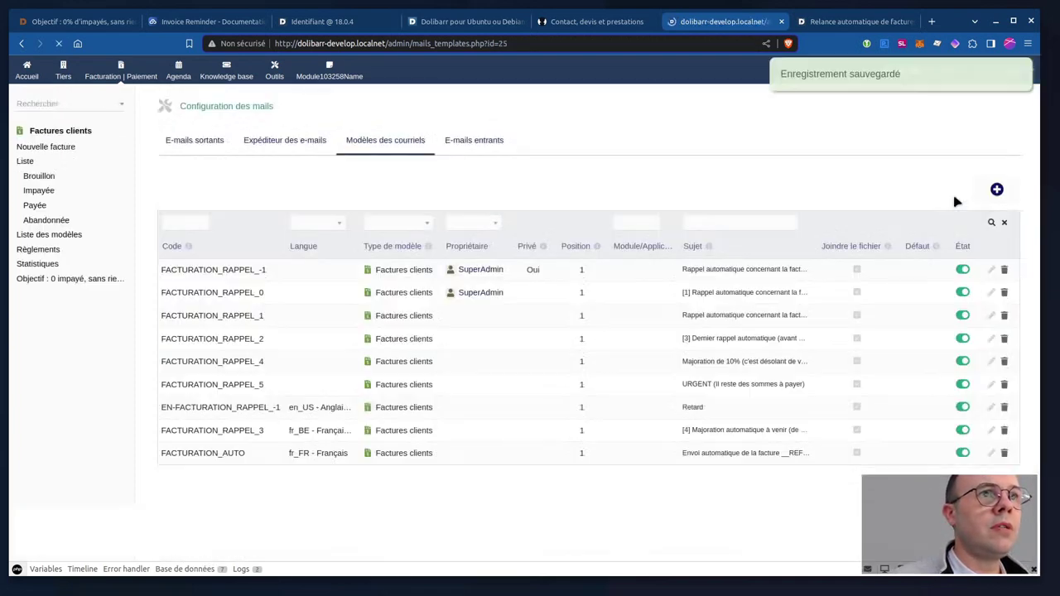
click(989, 190)
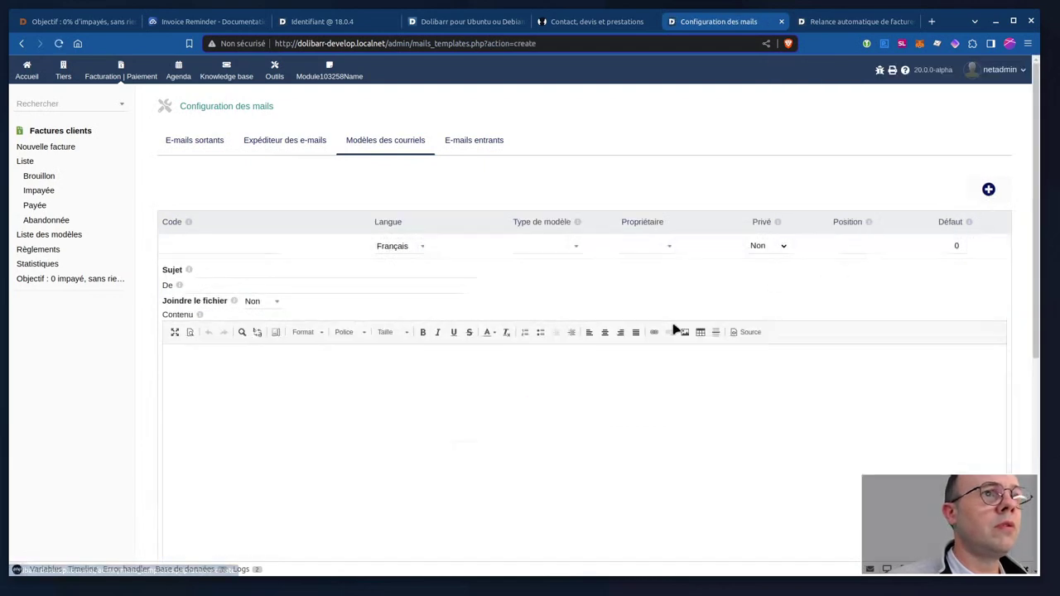
scroll(611, 359, down, 5)
click(553, 340)
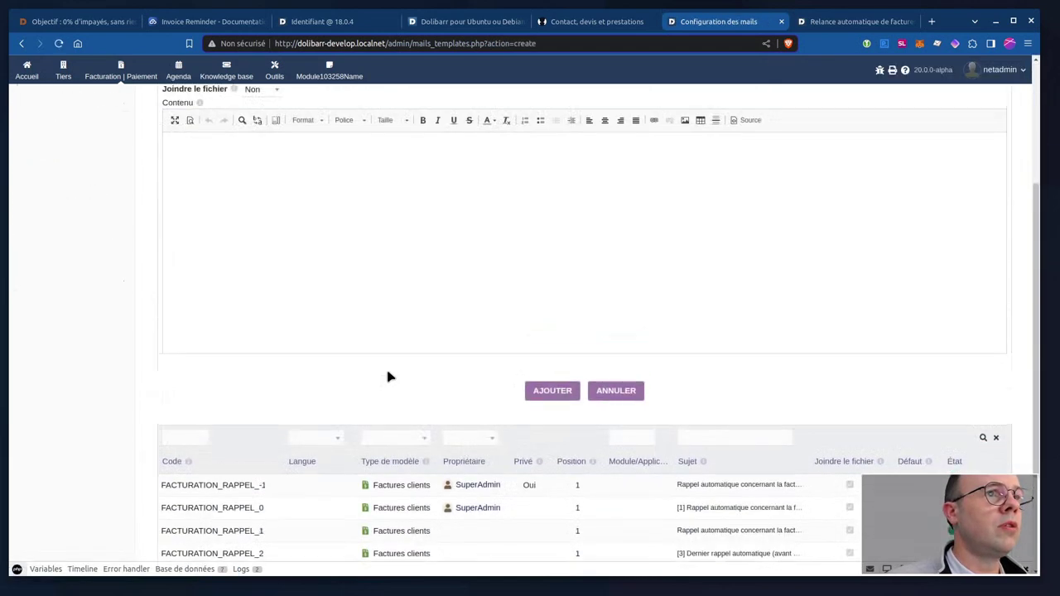
Start a new reminder from the Facturation | Paiement automatic reminders list.
click(126, 76)
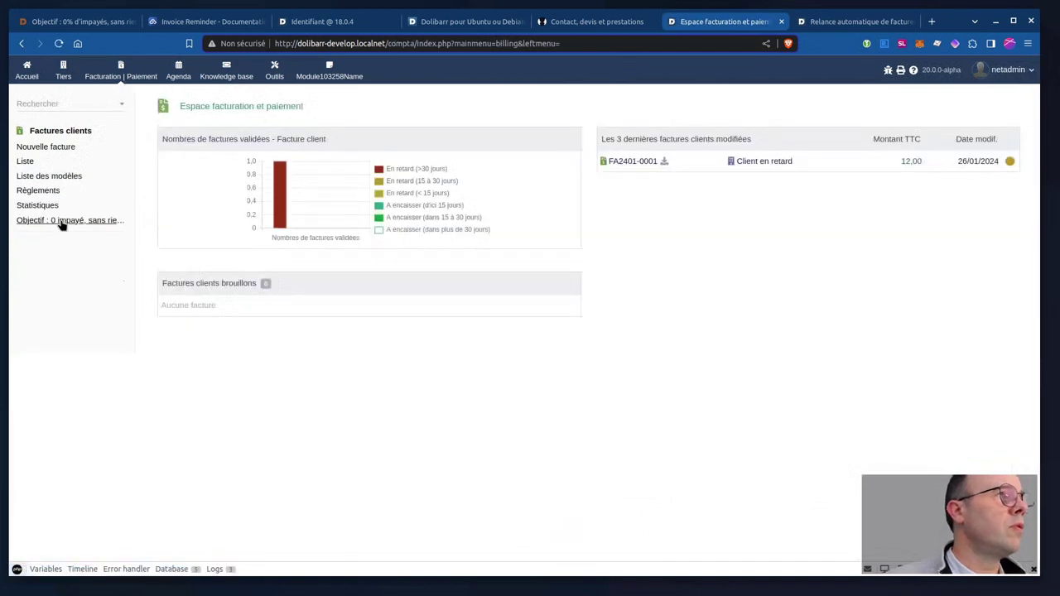
click(50, 220)
click(938, 121)
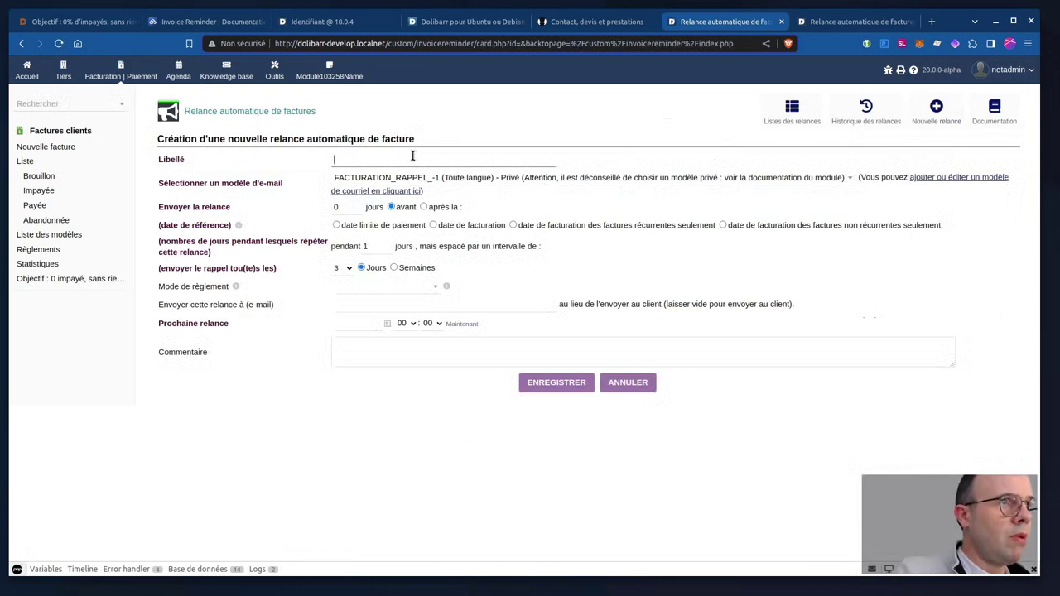
Label the reminder 'TEST RELANCE' and pick the FACTURATION_RAPPEL_5 e-mail template.
text(TEST )
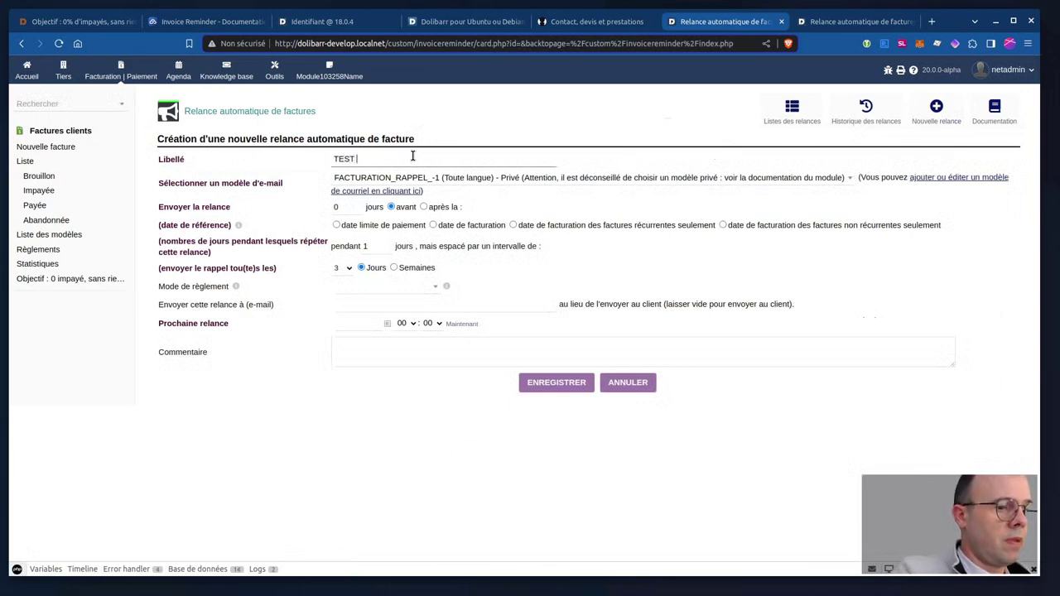
text(RE)
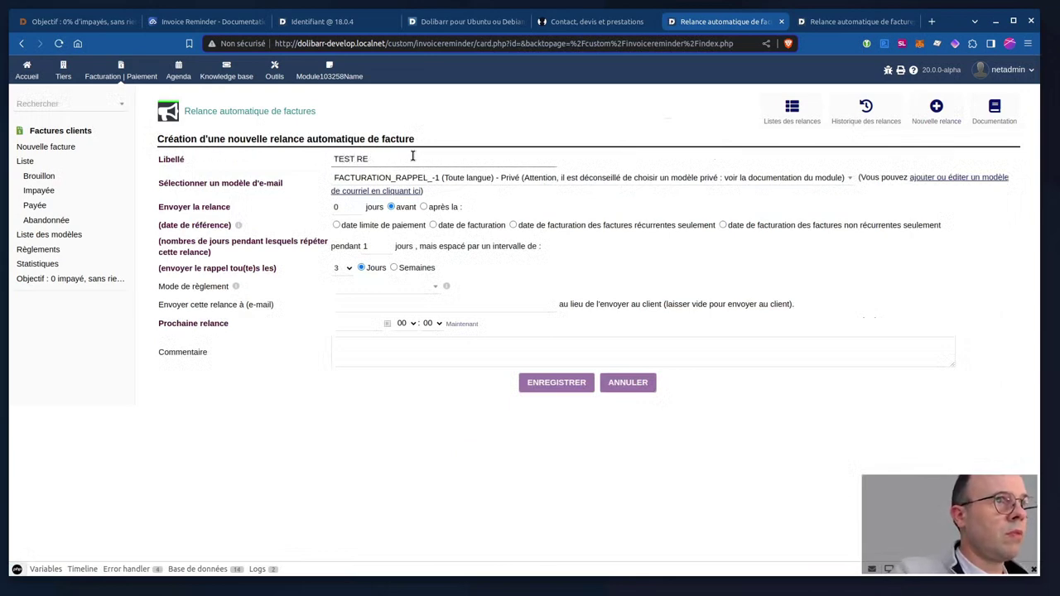
text(LANCE)
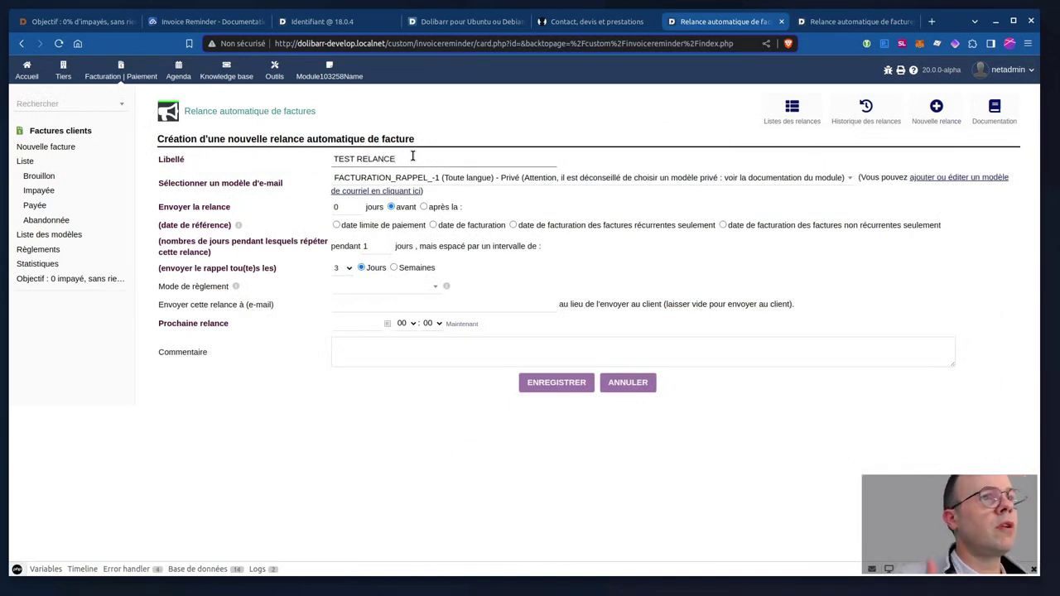
click(437, 183)
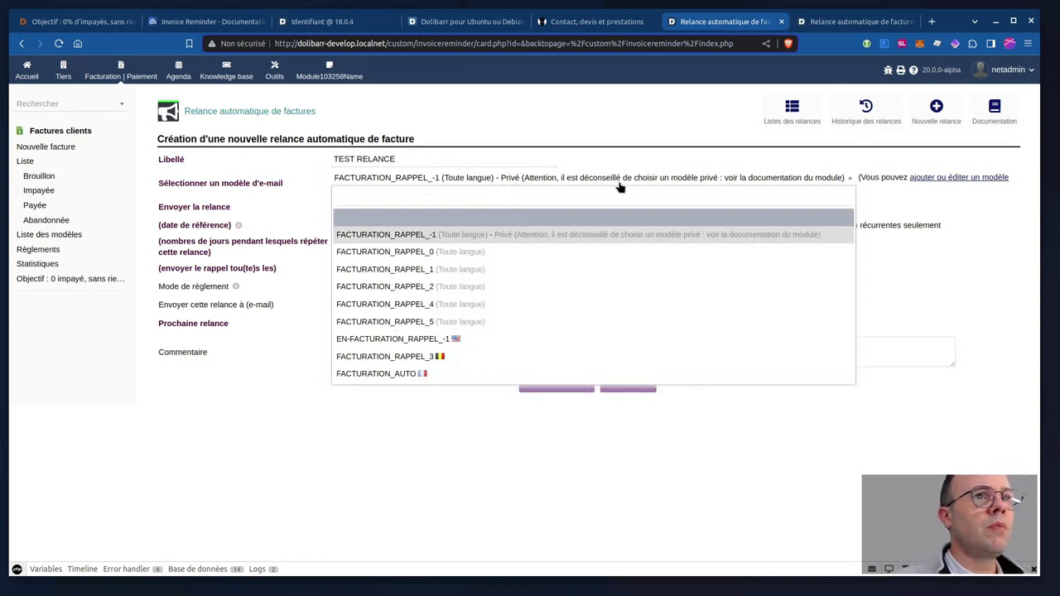
click(450, 251)
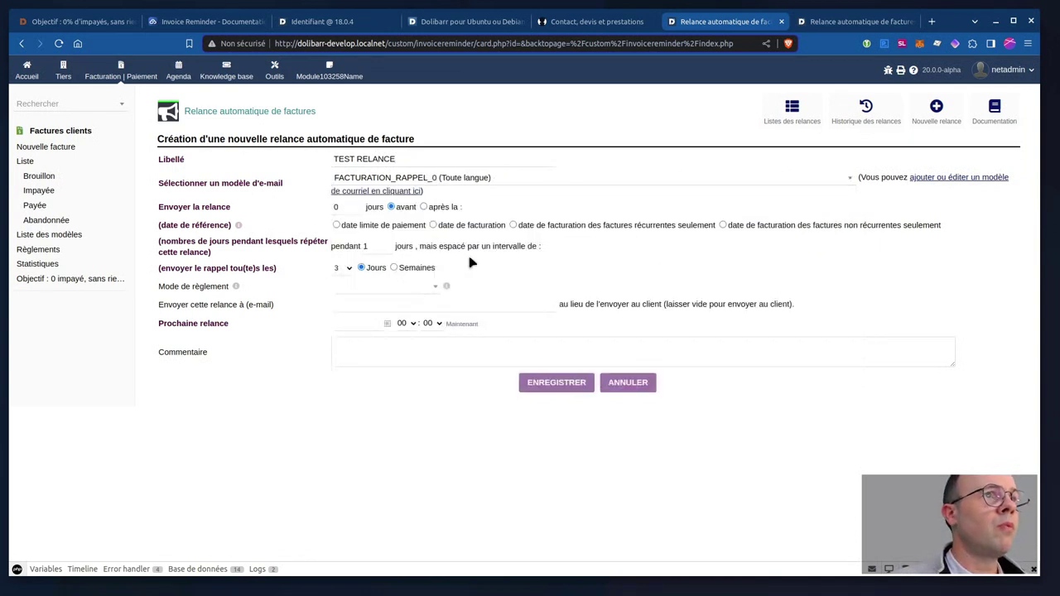
click(441, 181)
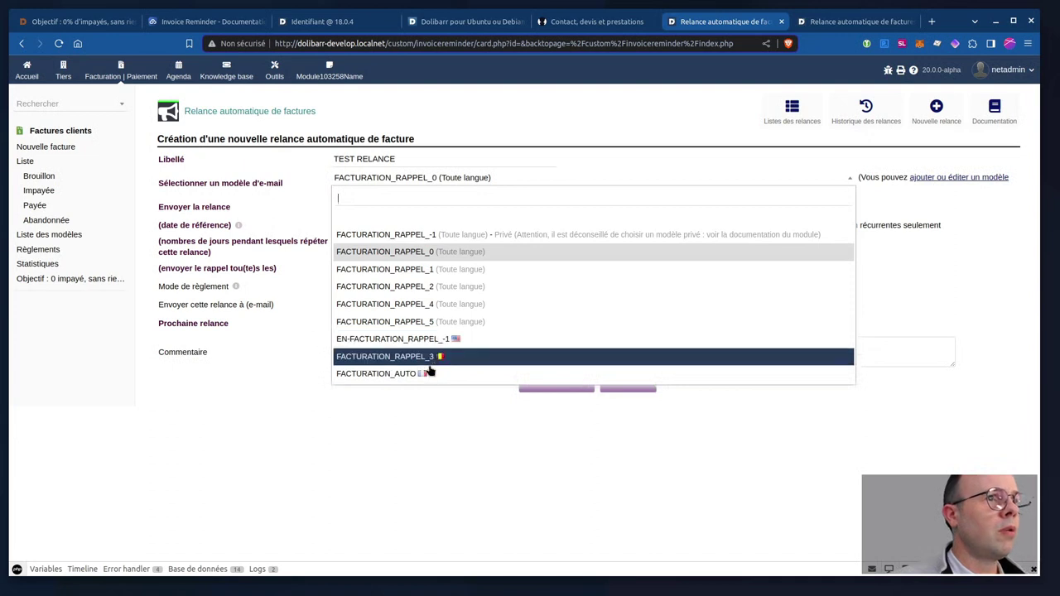
click(444, 323)
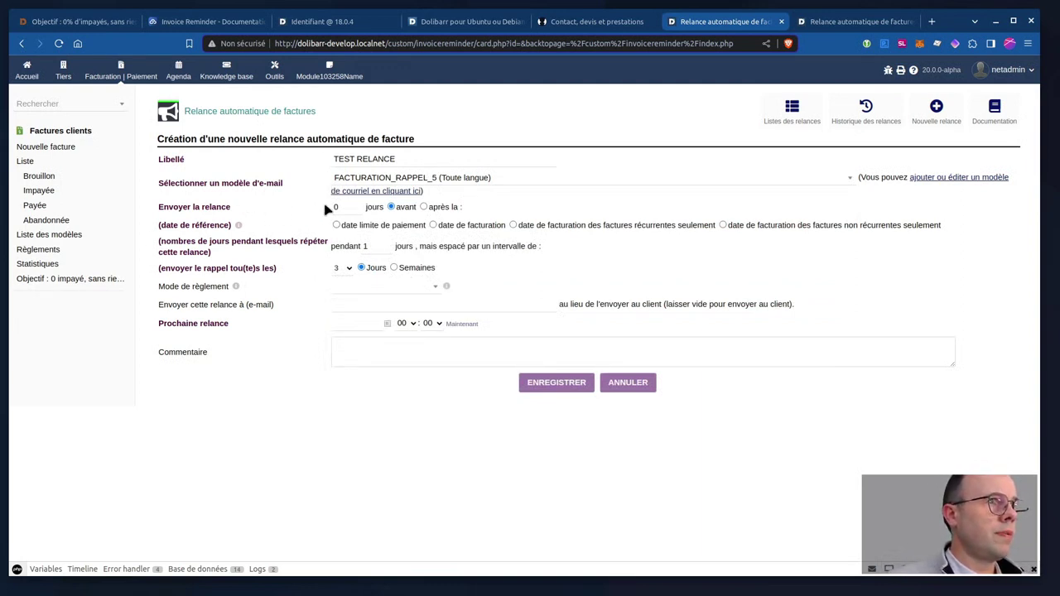
Send the reminder 5 days after the payment due date.
drag(348, 208, 314, 214)
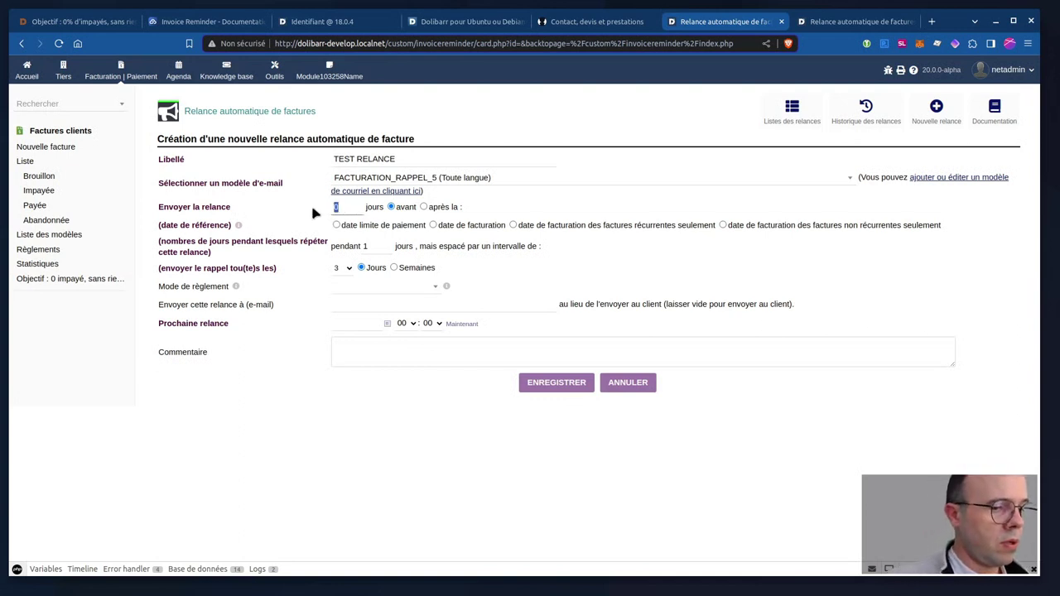
text(5)
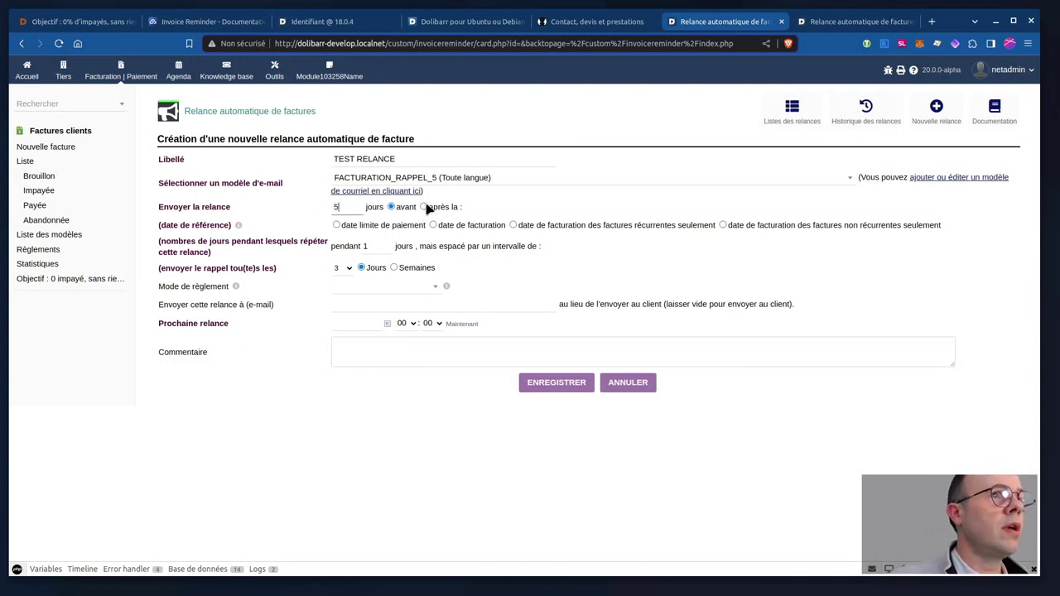
click(425, 208)
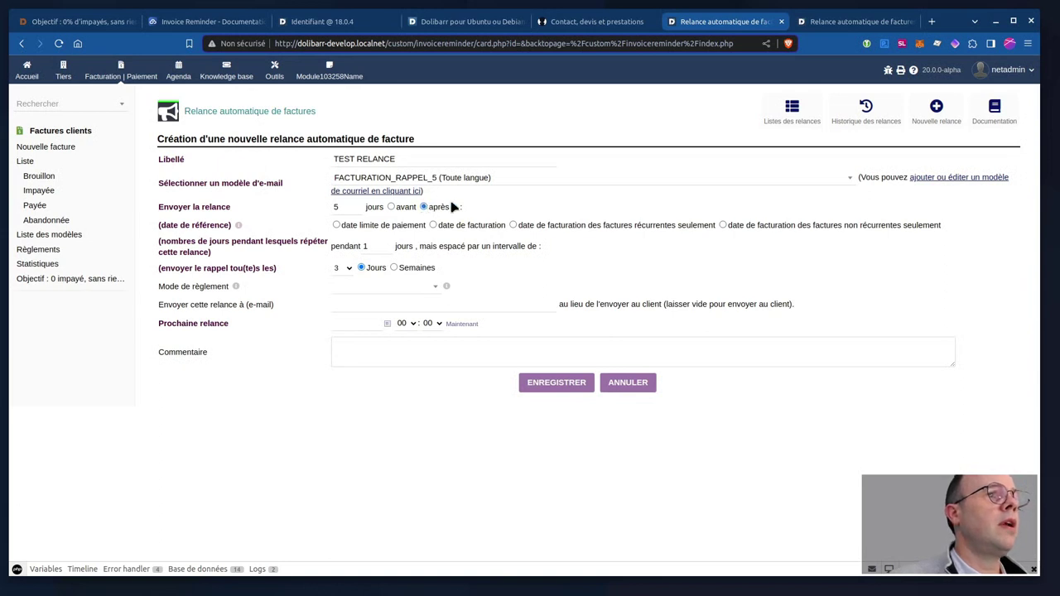
click(336, 225)
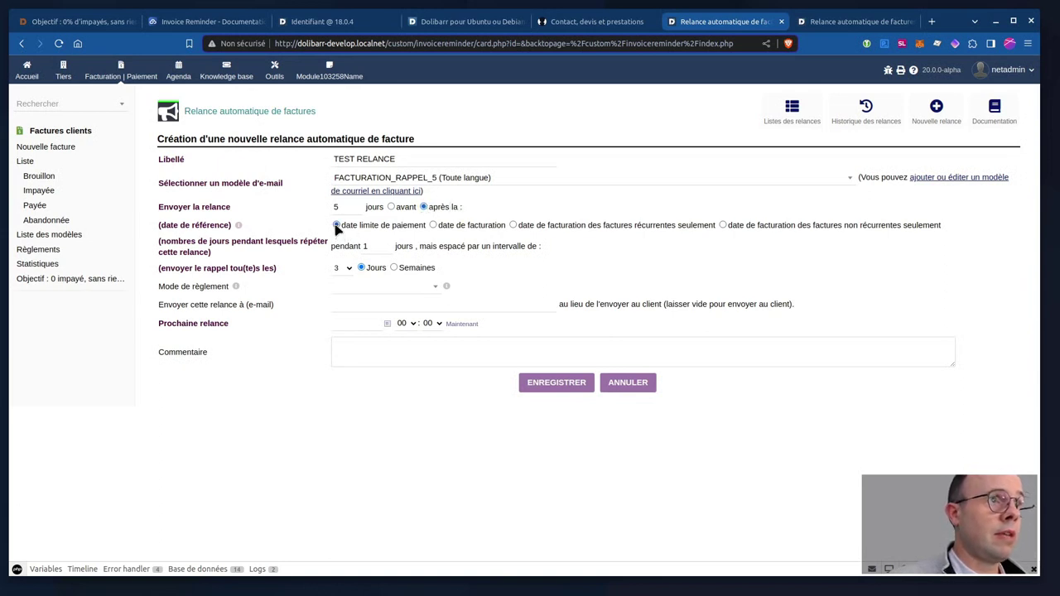
Extend the repetition period to 14 days, leaving the payment method unrestricted.
click(374, 245)
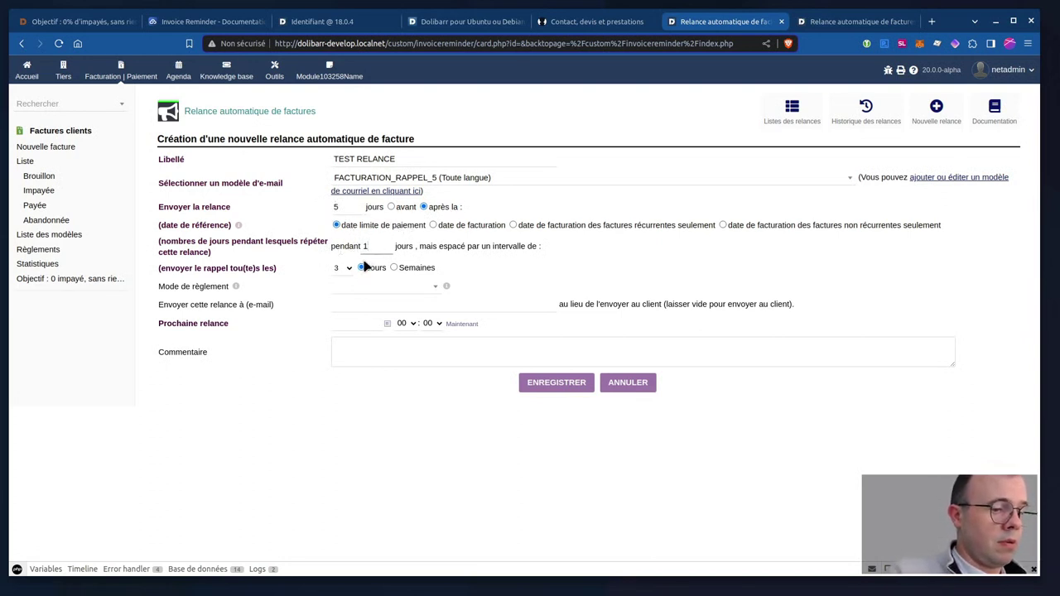
text(4)
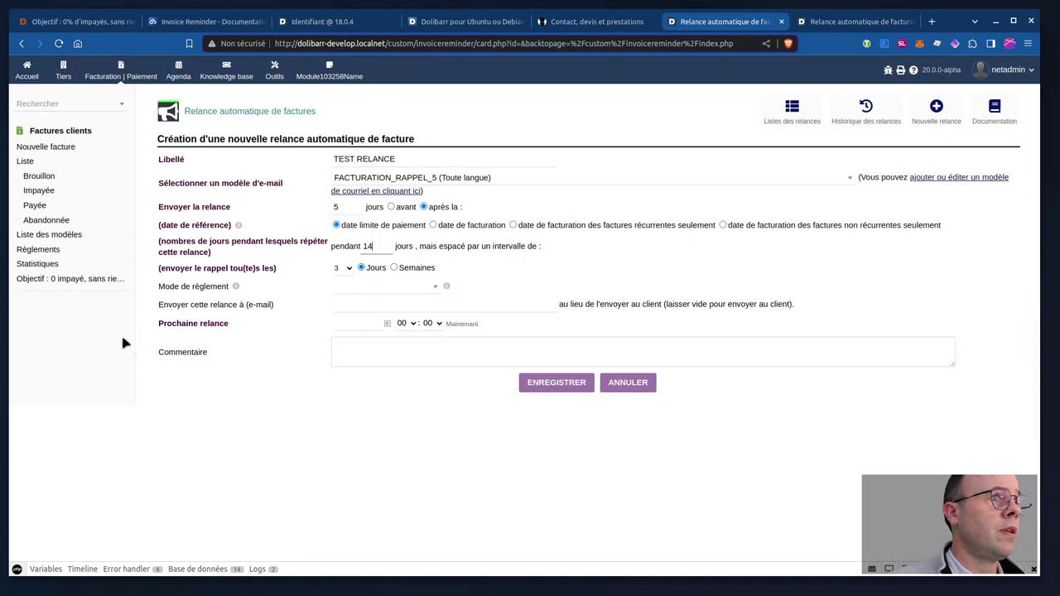
click(142, 318)
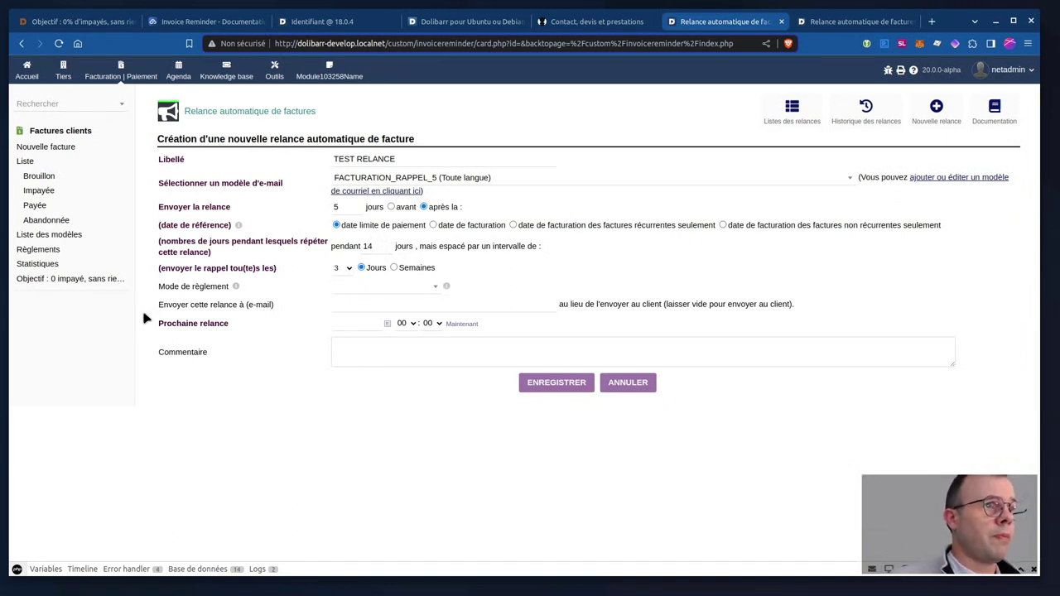
click(353, 289)
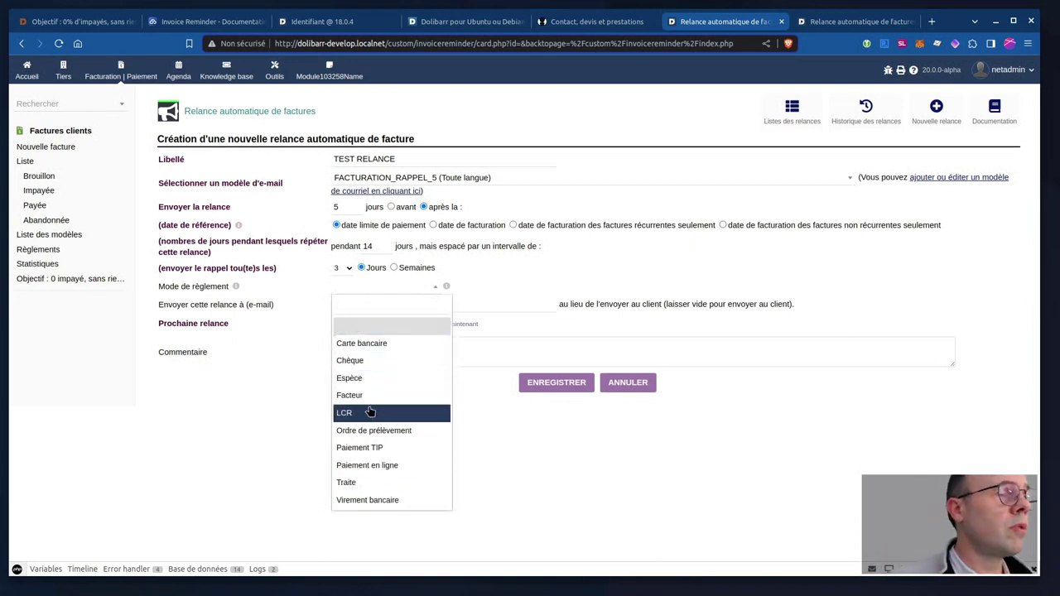
click(315, 301)
click(366, 306)
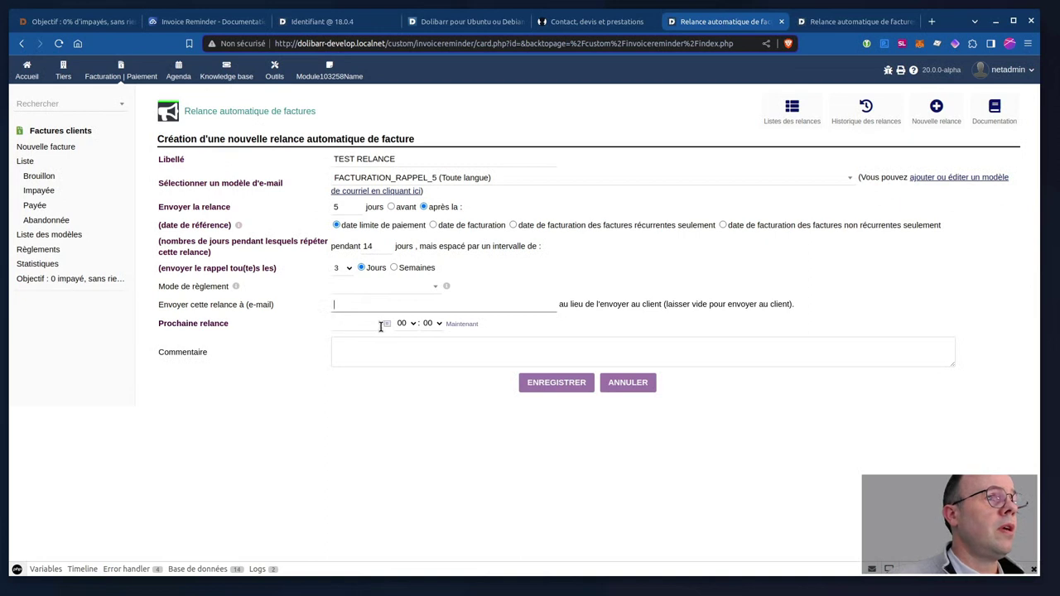
Set the next reminder to 22/03/2024 at 07:00.
click(387, 325)
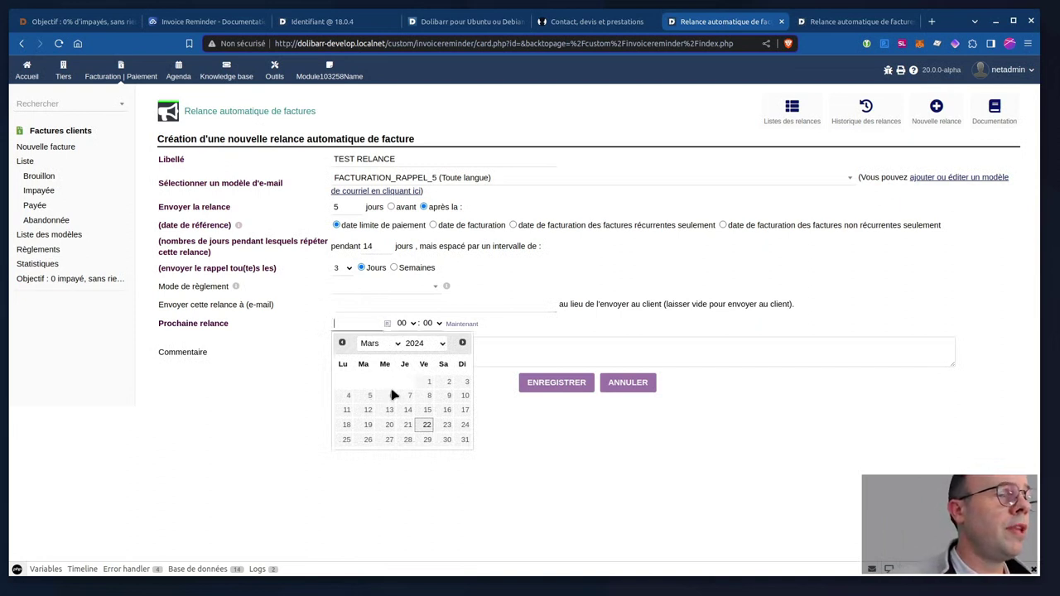
click(425, 425)
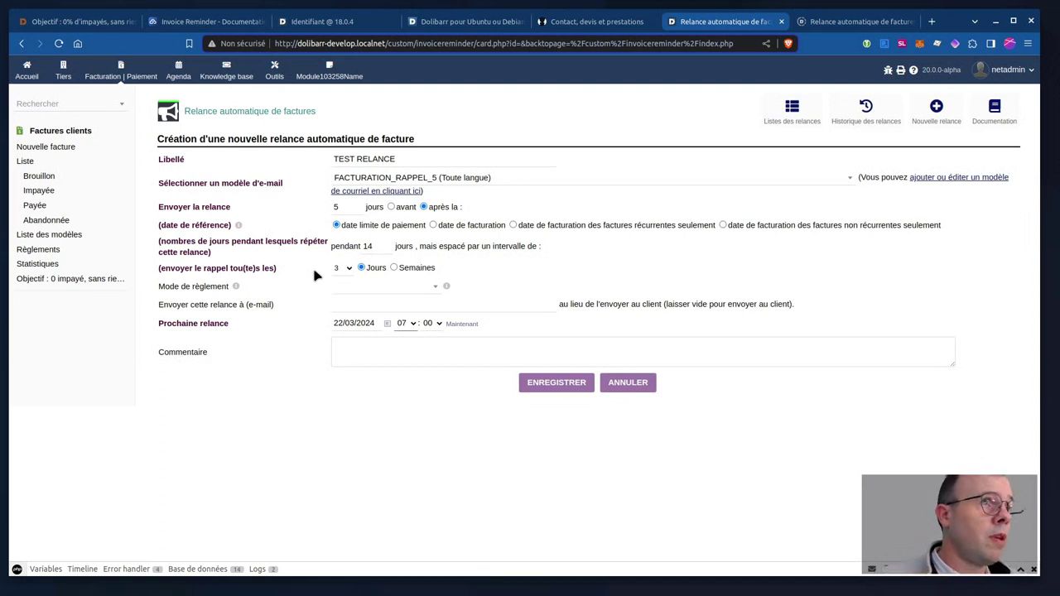
Open Configuration > Modules/Applications in a new home tab.
middle_click(24, 81)
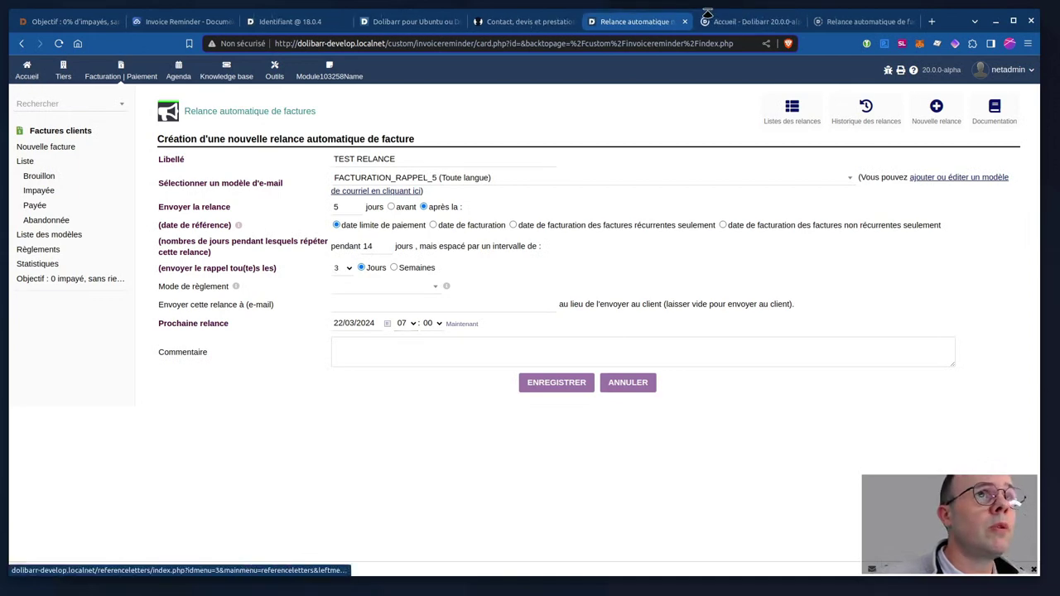
click(722, 23)
click(67, 157)
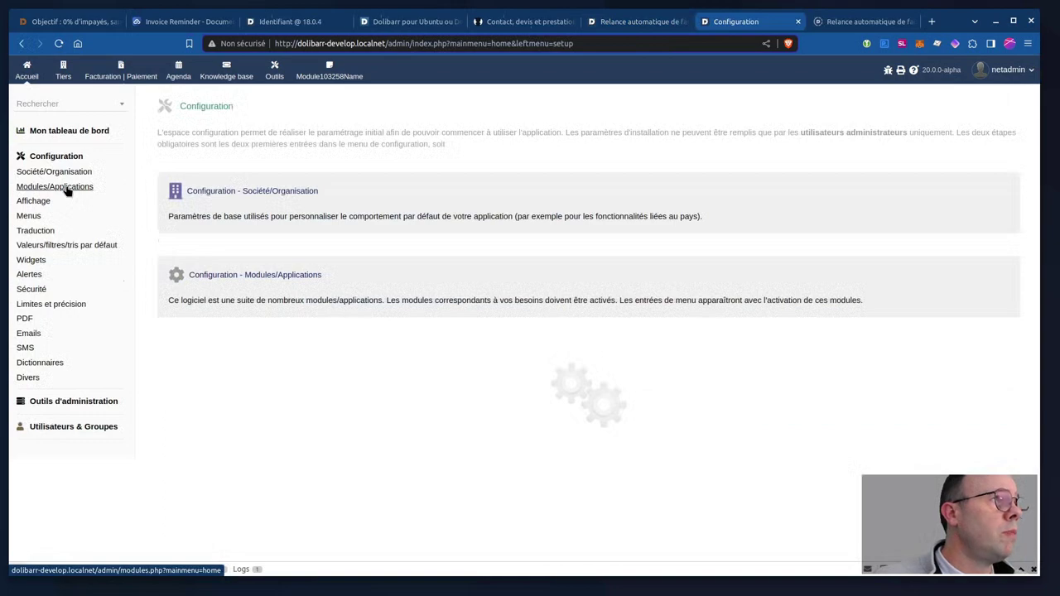
click(68, 190)
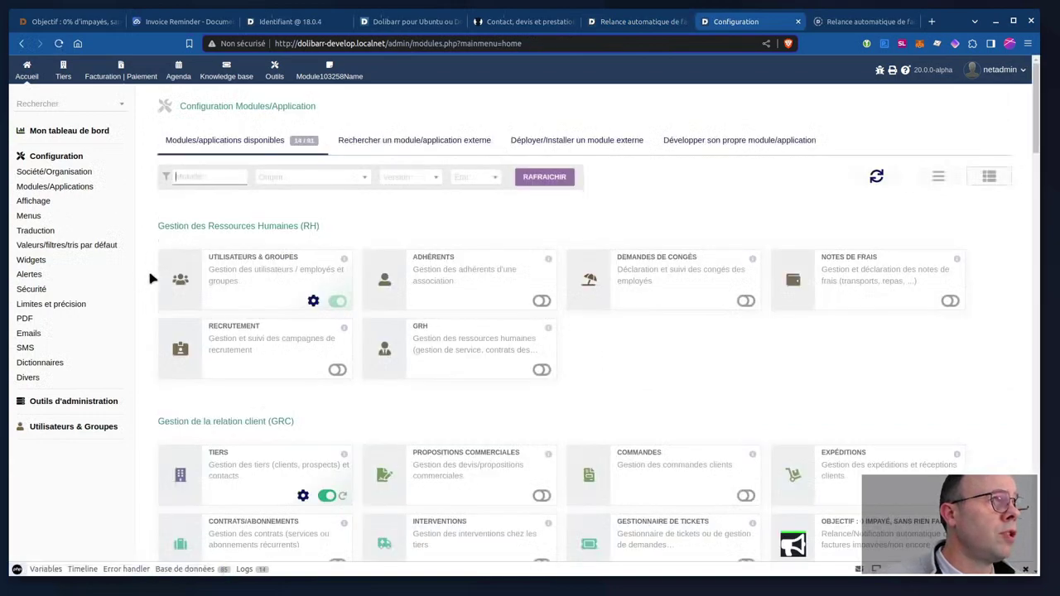
scroll(151, 278, down, 20)
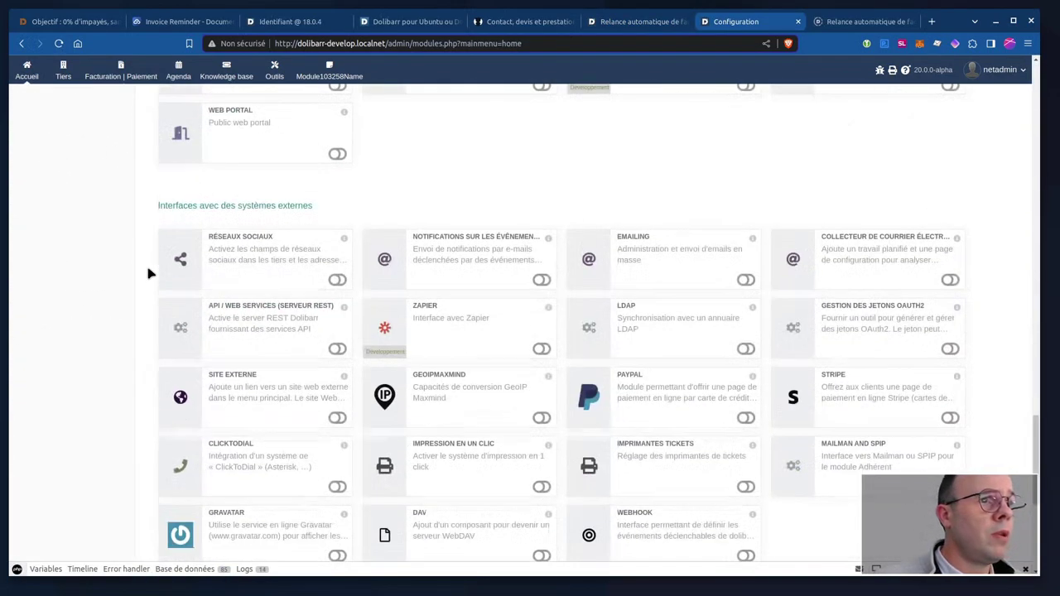
scroll(150, 274, down, 5)
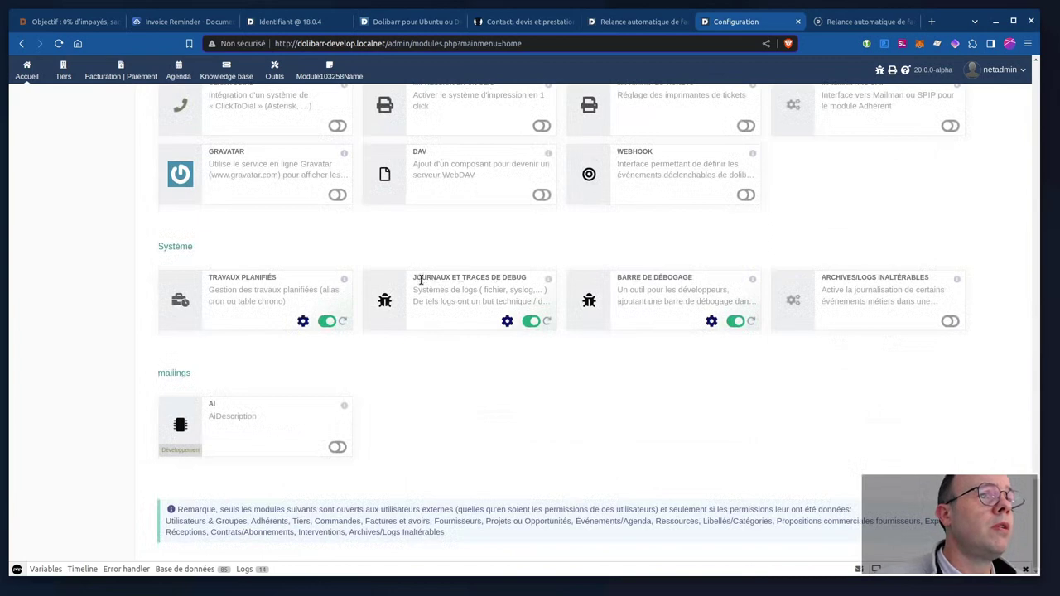
Check the Journaux et traces log level, LOG_INFO (6), then return to the reminder tab.
triple_click(520, 279)
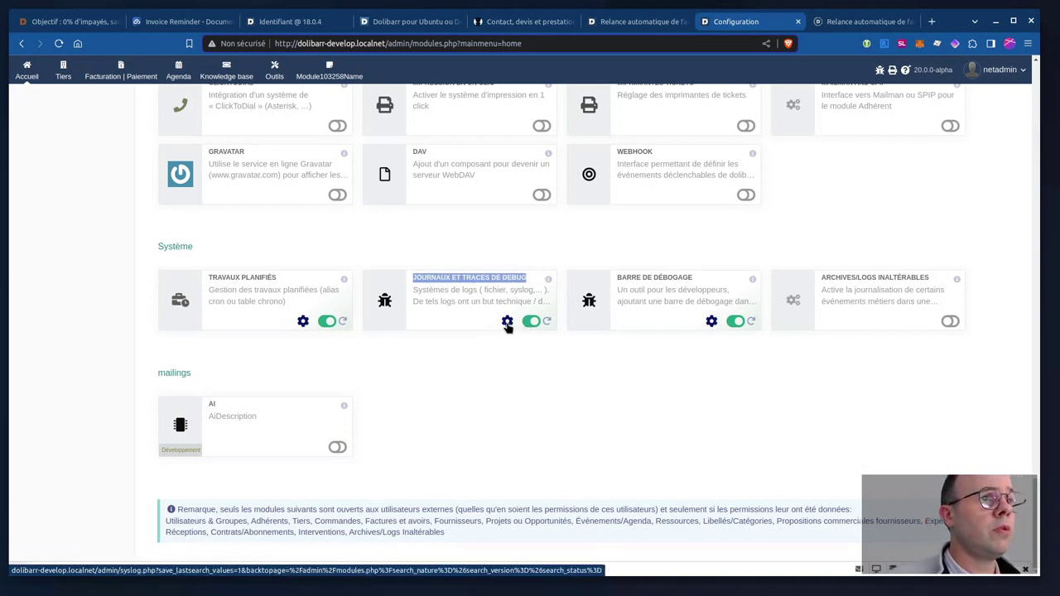
click(507, 322)
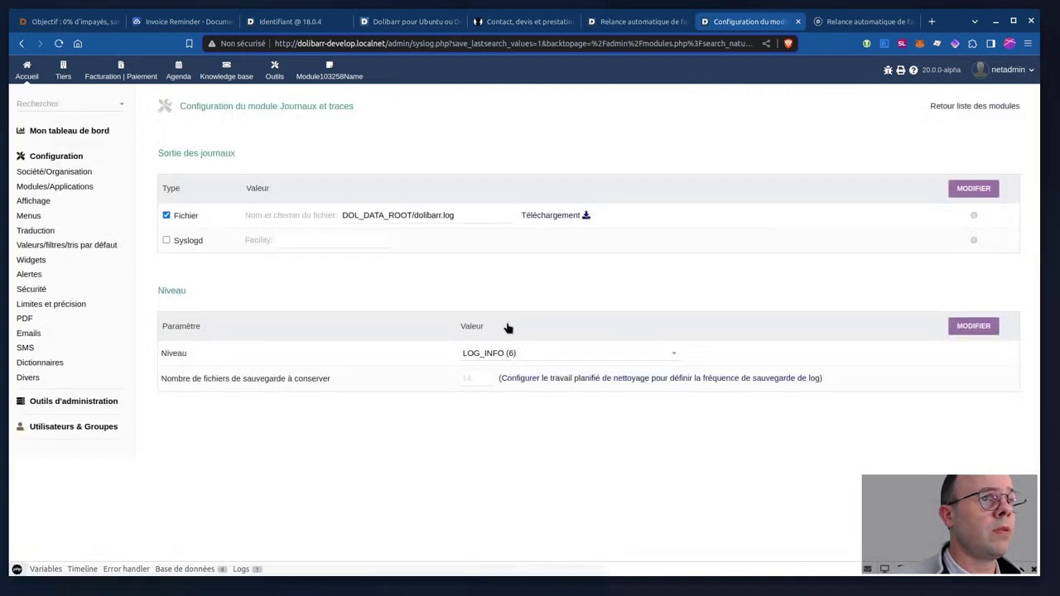
click(494, 356)
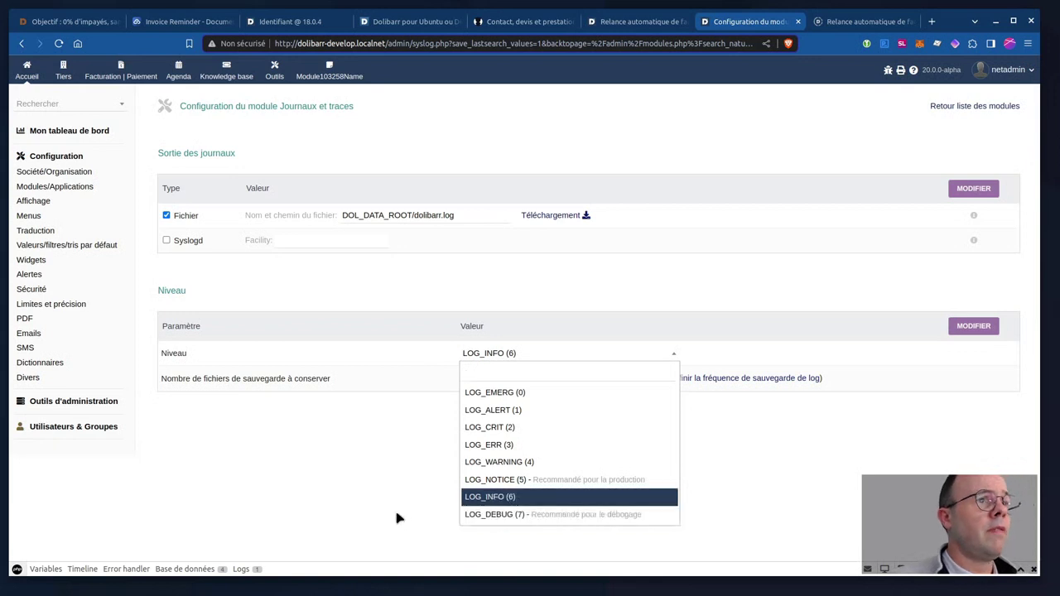
click(624, 25)
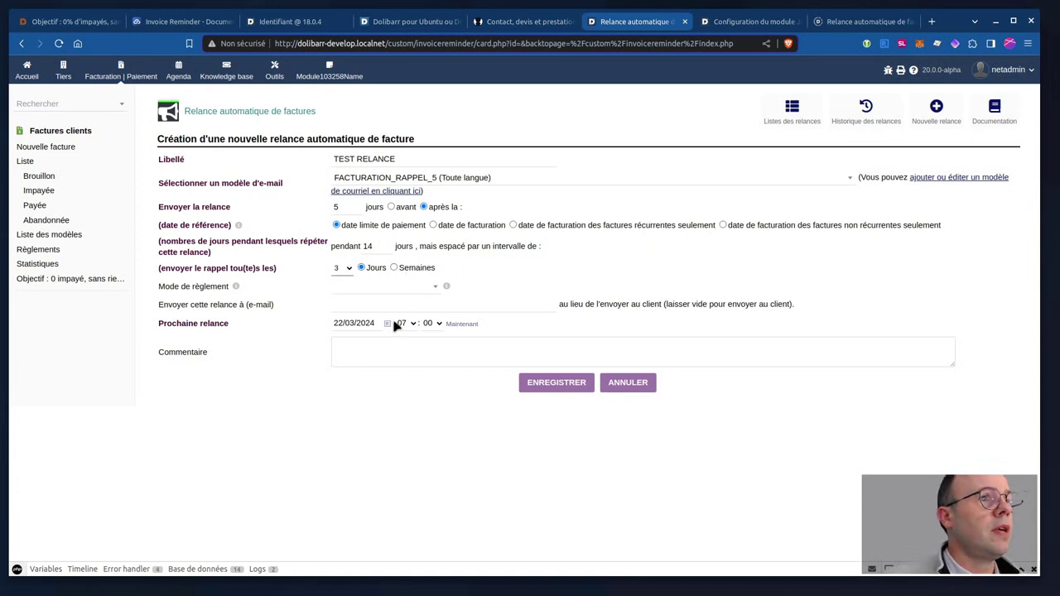
Save the TEST RELANCE reminder and highlight its new row in the list.
click(549, 387)
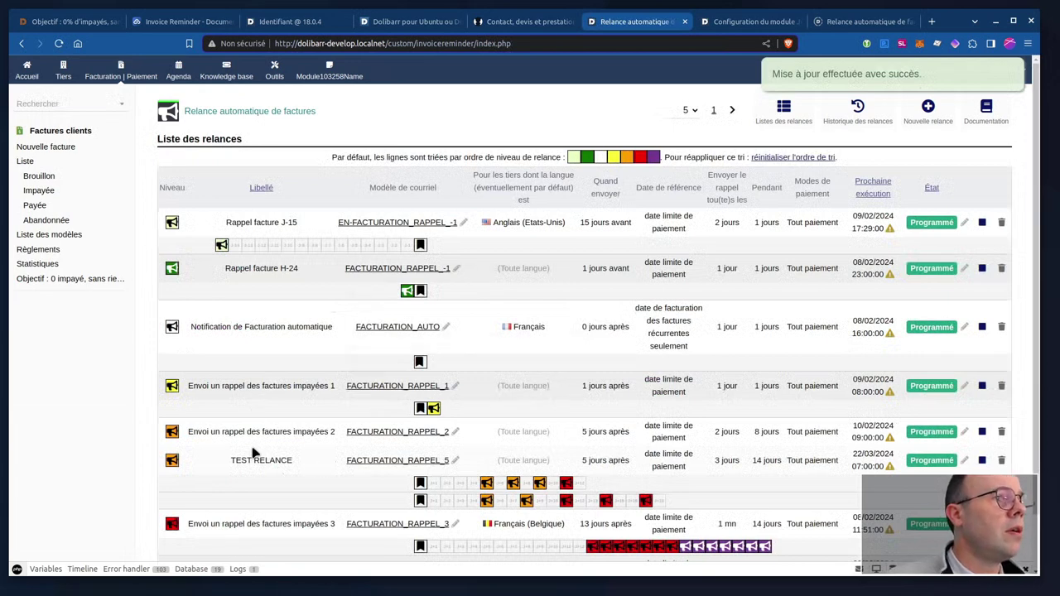
drag(230, 460, 314, 468)
scroll(317, 467, down, 1)
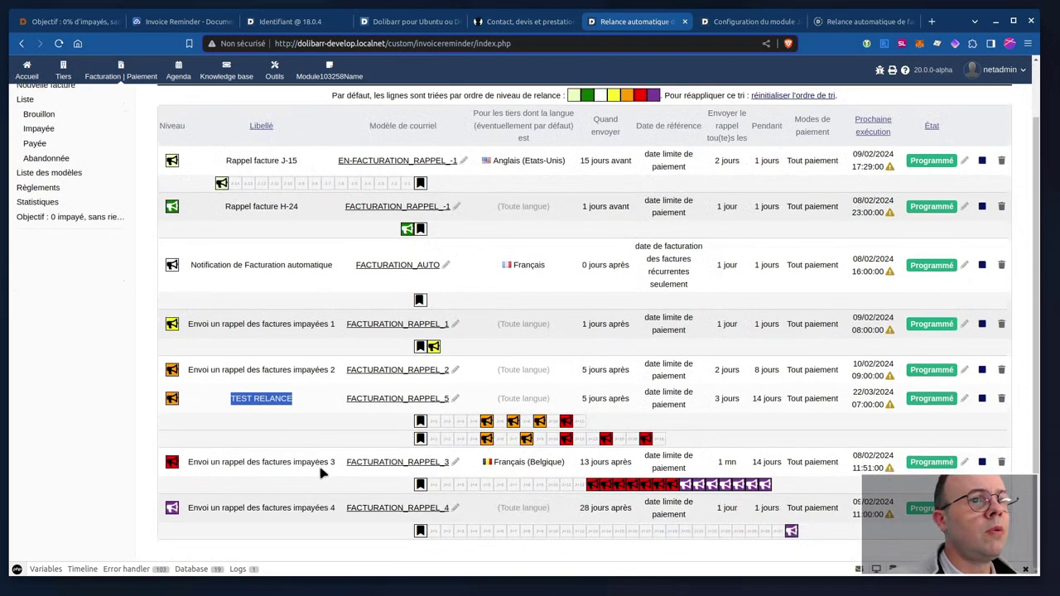
scroll(320, 466, up, 1)
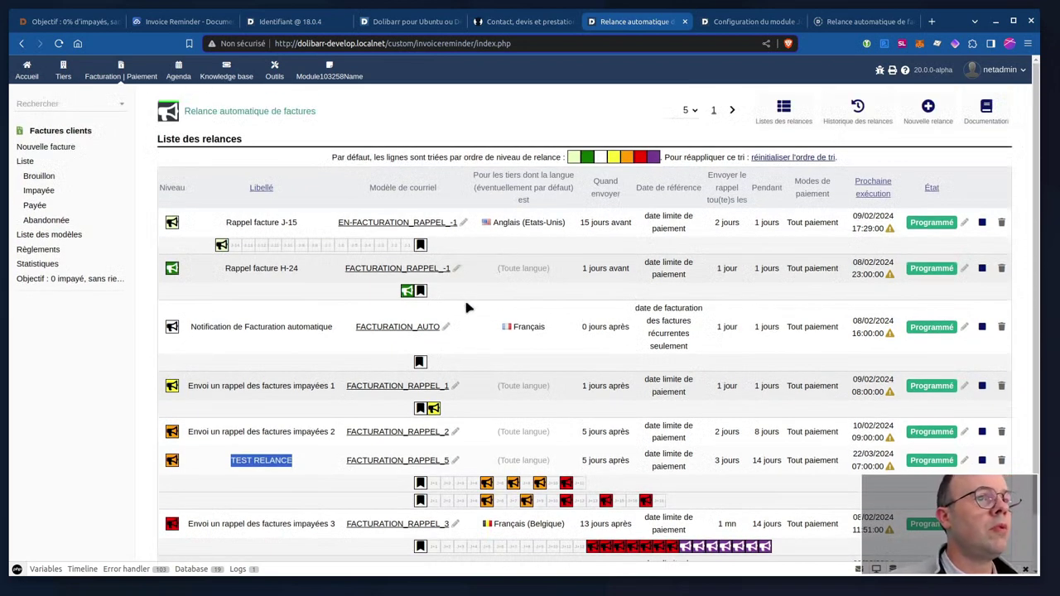
scroll(470, 305, down, 1)
scroll(470, 304, up, 1)
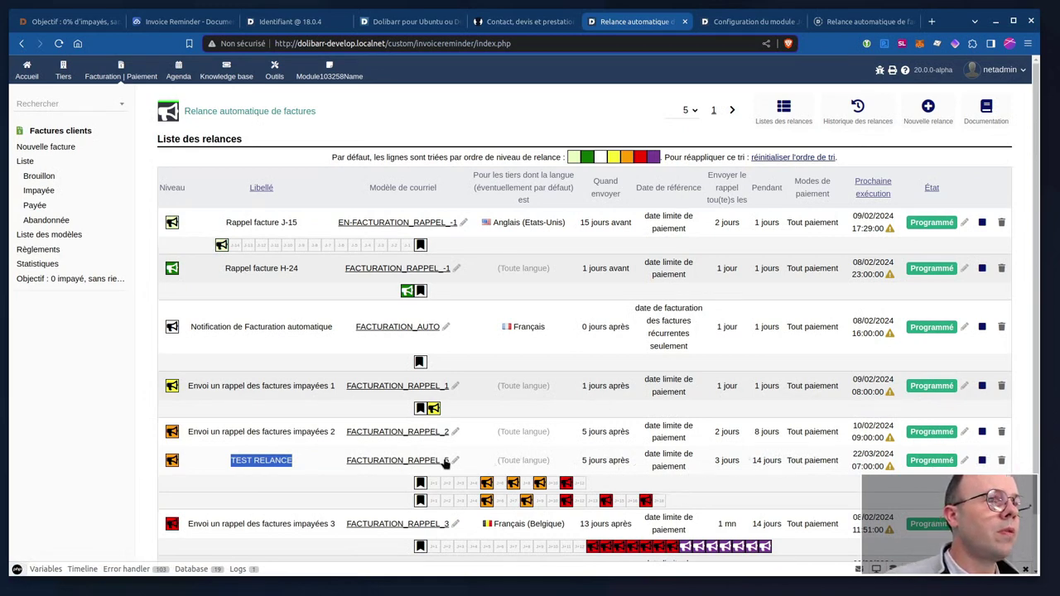
Review the TEST RELANCE row: FACTURATION_RAPPEL_5, scheduled for 22/03/2024 07:00.
mouse_move(396, 462)
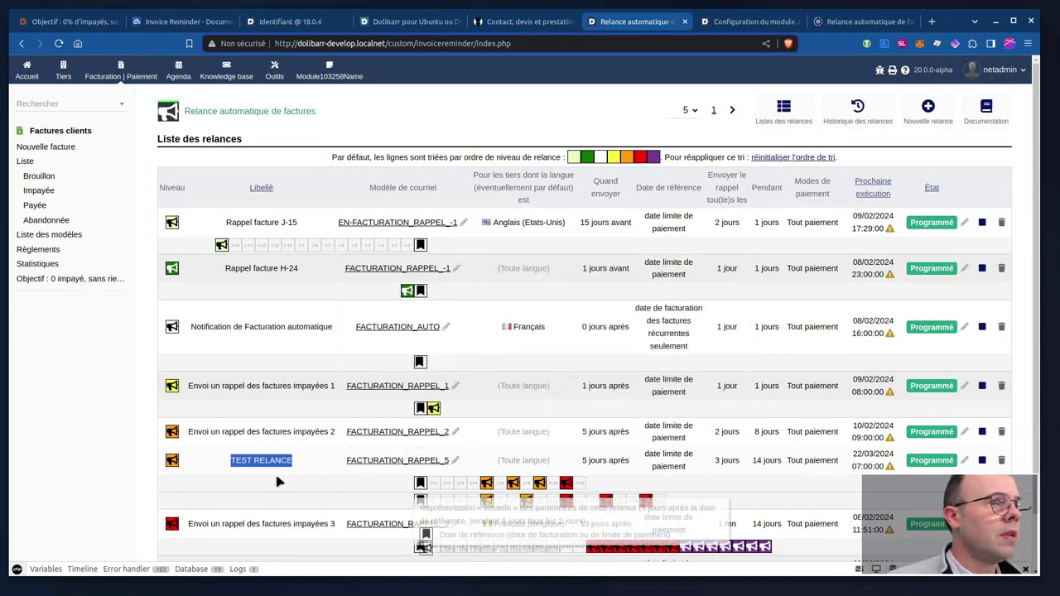
scroll(278, 480, down, 2)
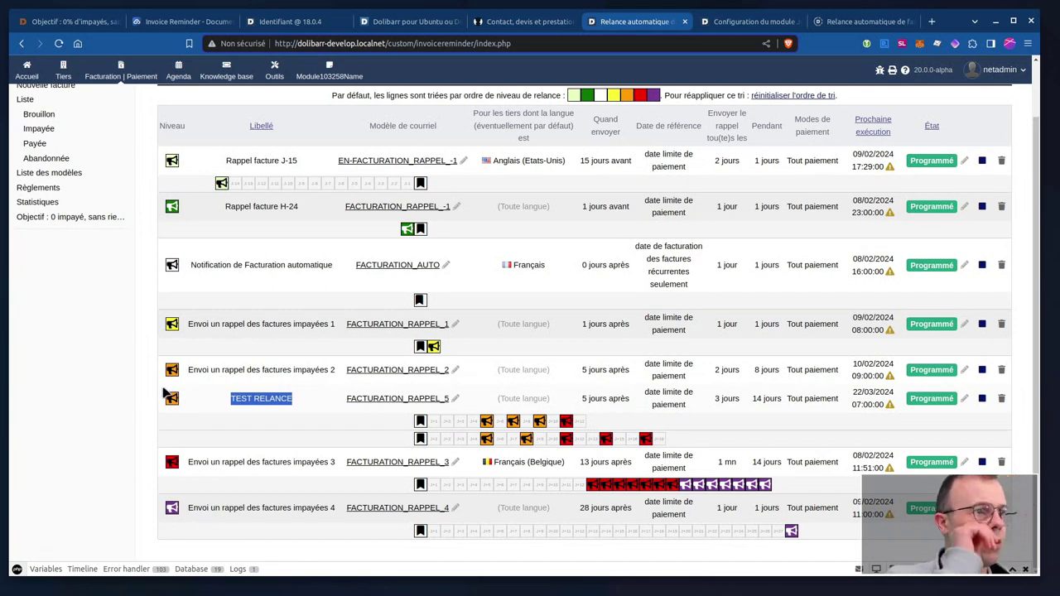
scroll(582, 239, up, 2)
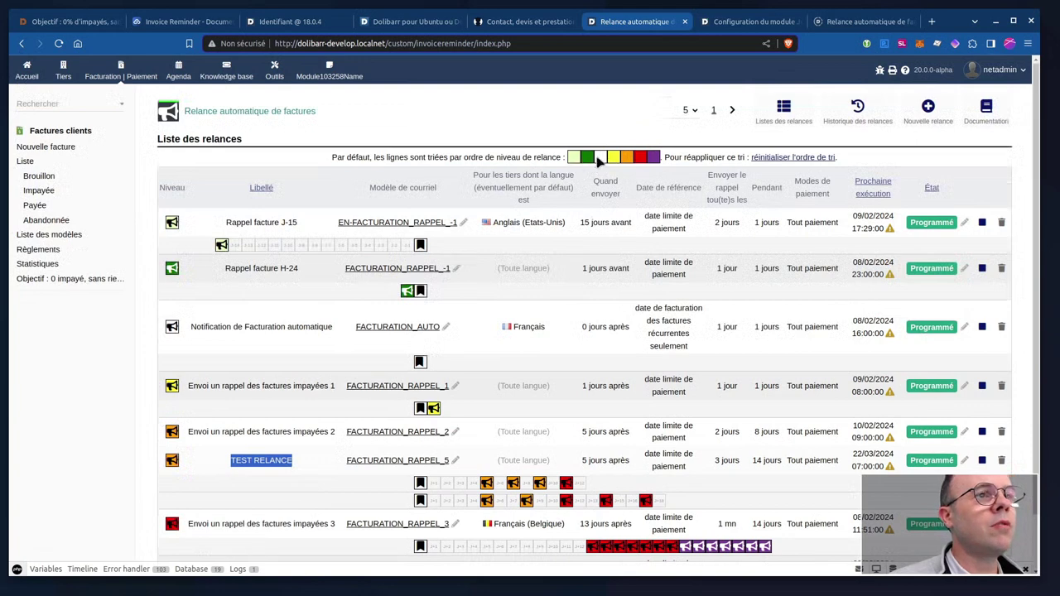
scroll(292, 386, down, 2)
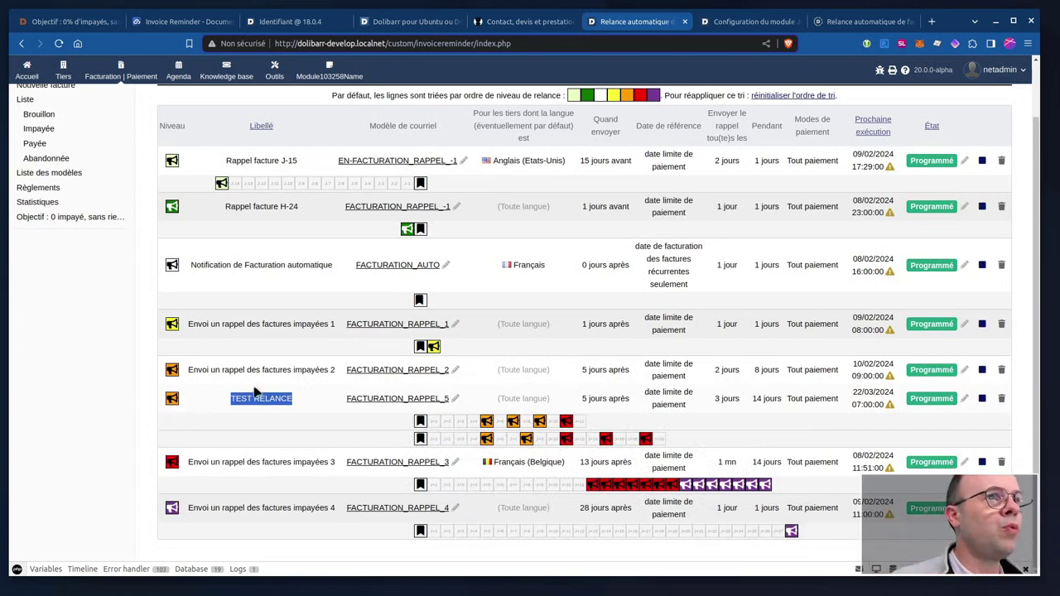
scroll(175, 397, up, 2)
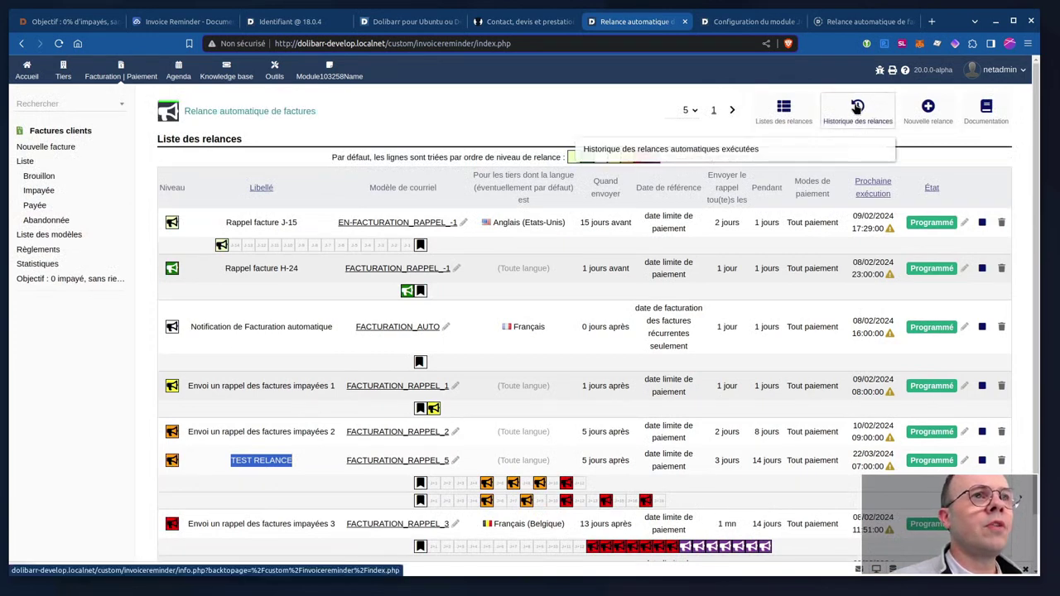
Review TEST RELANCE: 5 days after due date, every 3 days for 14 days.
click(213, 479)
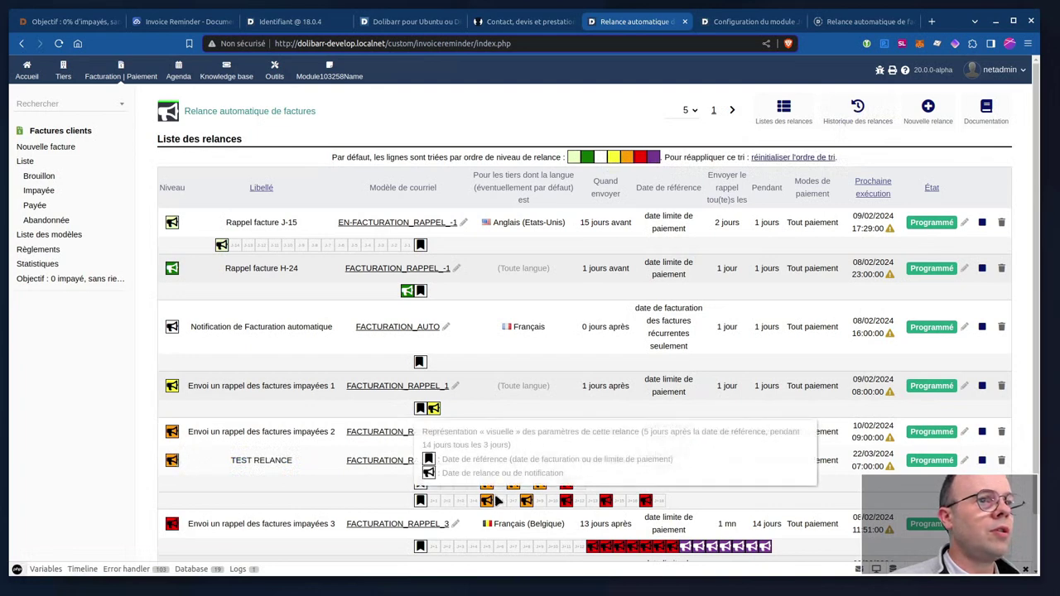
mouse_move(562, 479)
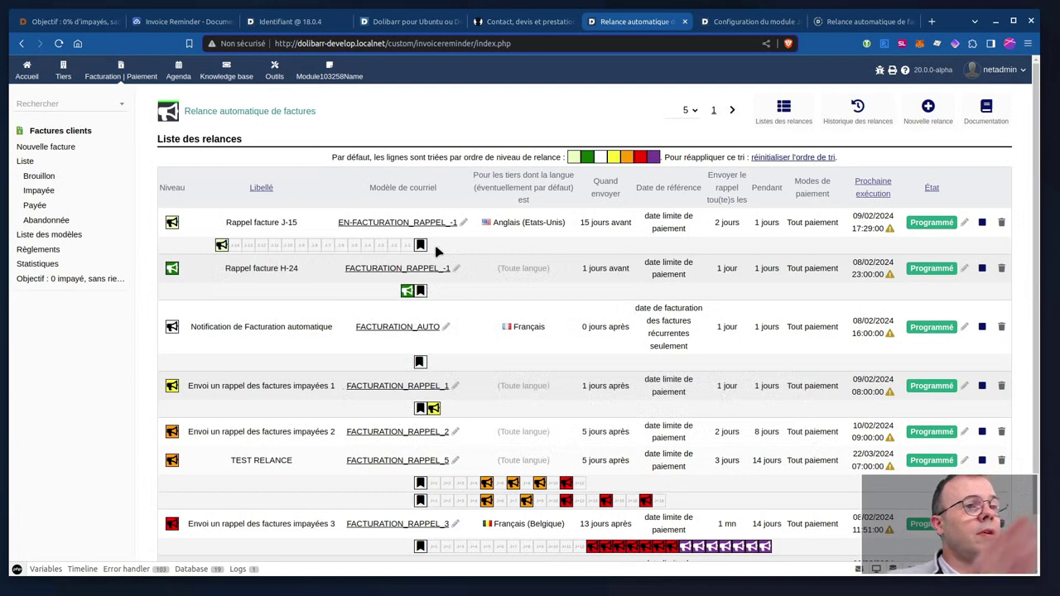
mouse_move(424, 251)
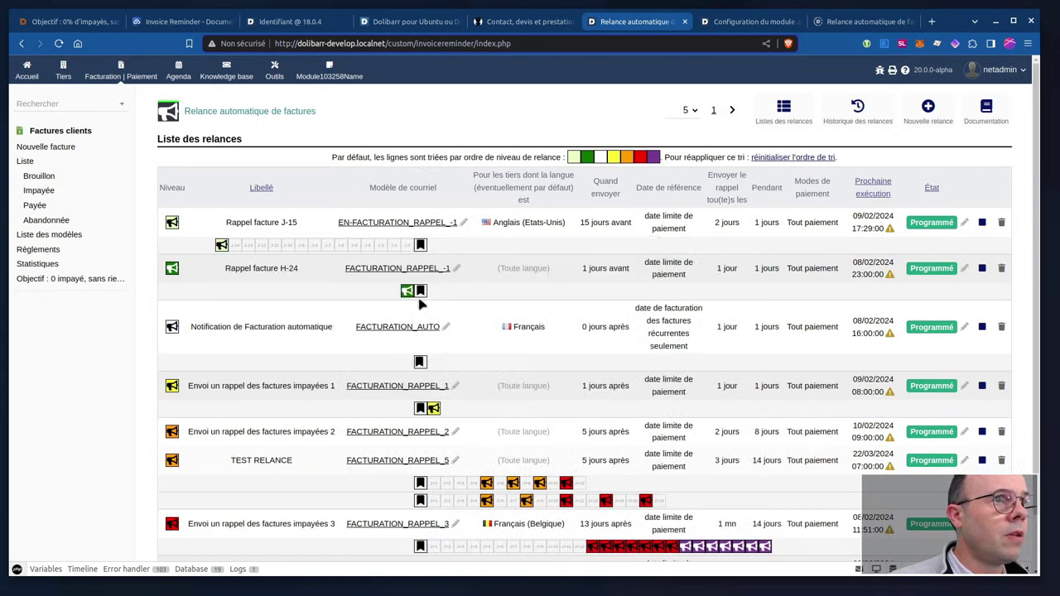
mouse_move(423, 293)
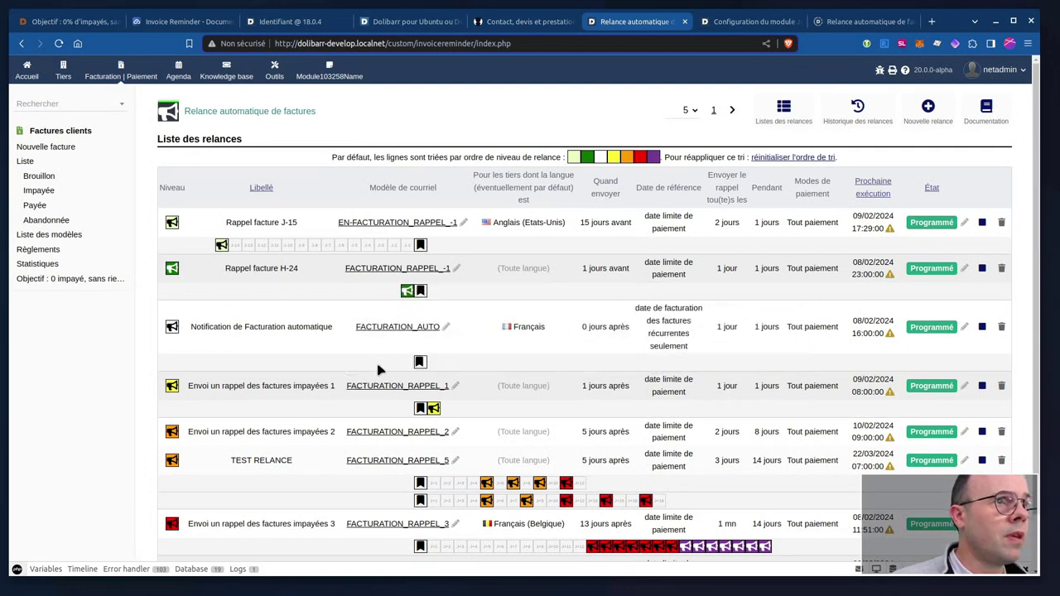
mouse_move(421, 362)
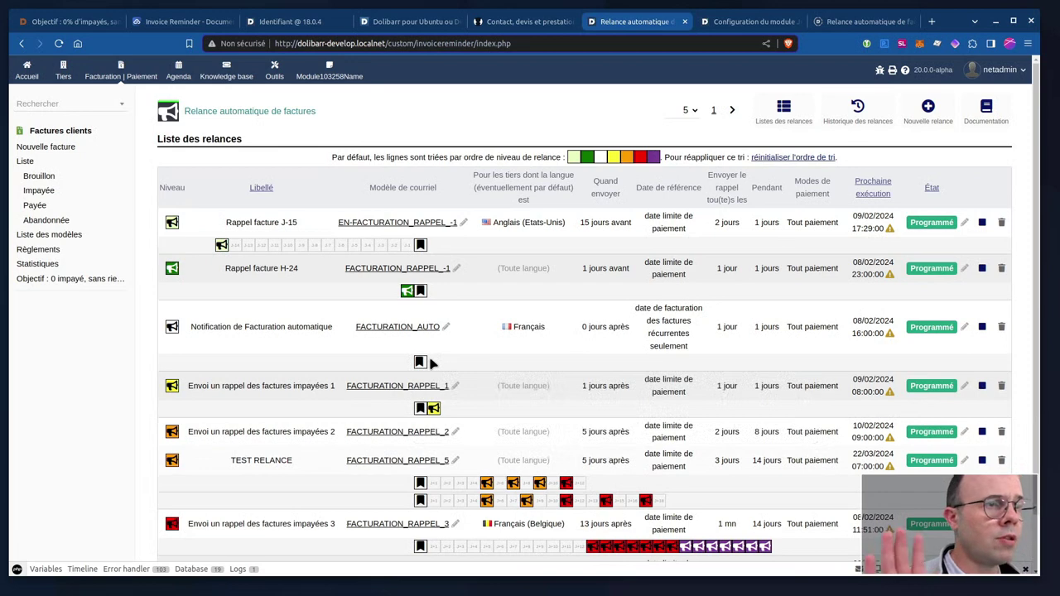
mouse_move(426, 414)
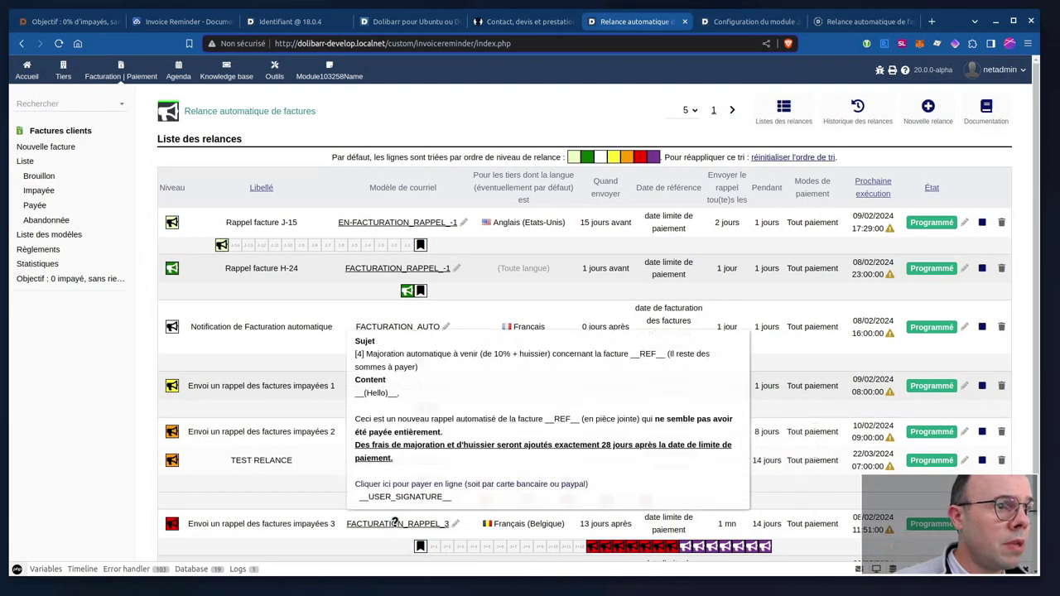
mouse_move(435, 496)
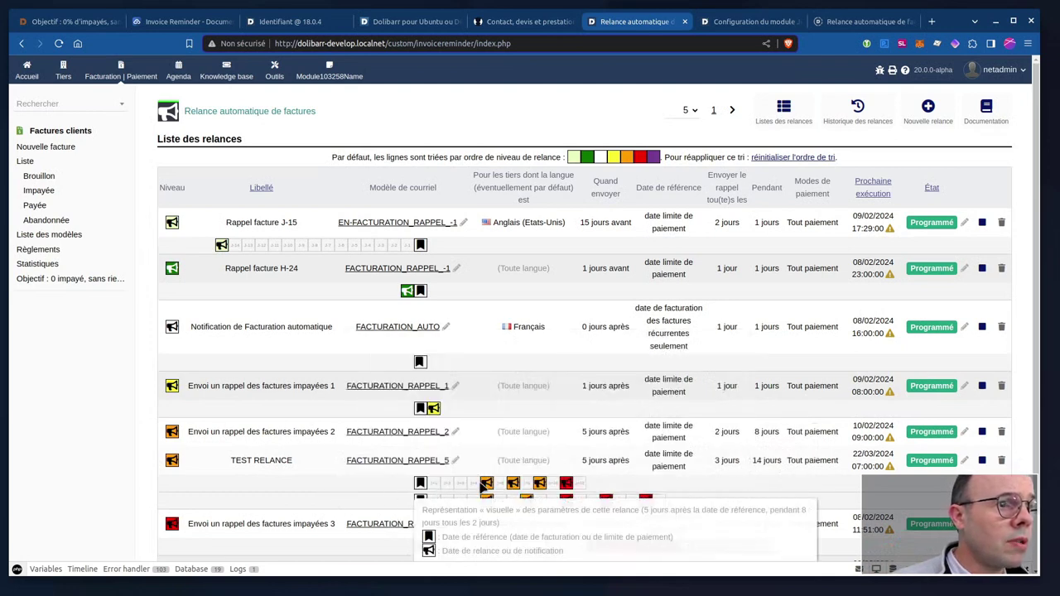
scroll(405, 481, down, 2)
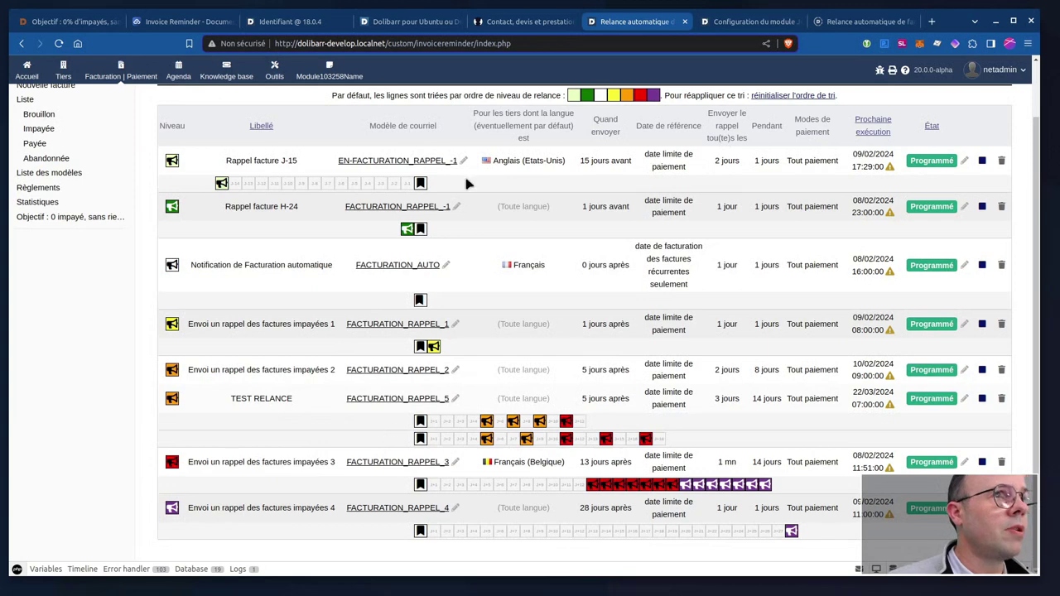
mouse_move(420, 534)
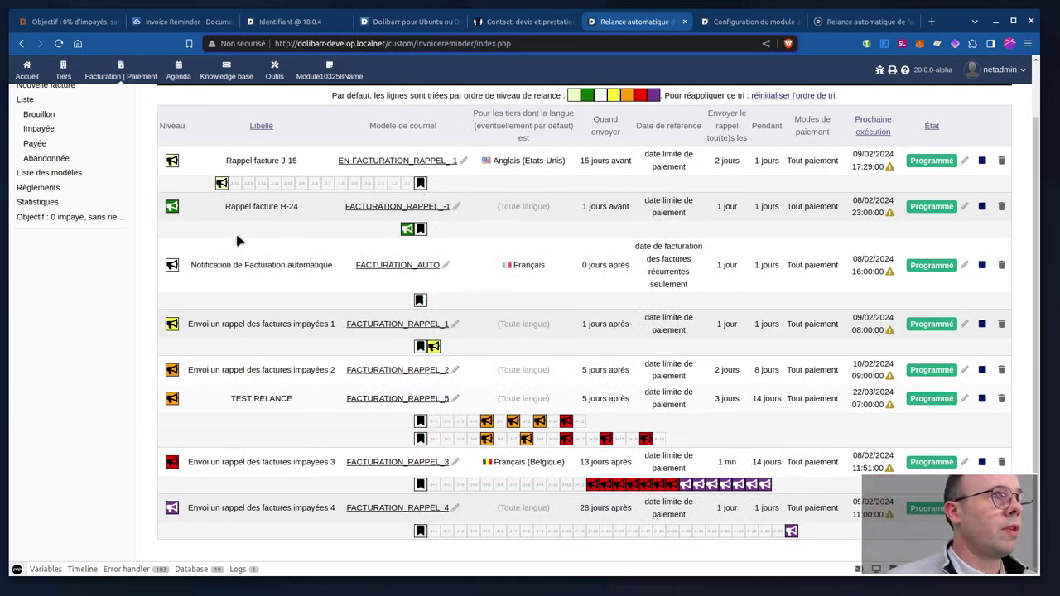
mouse_move(220, 183)
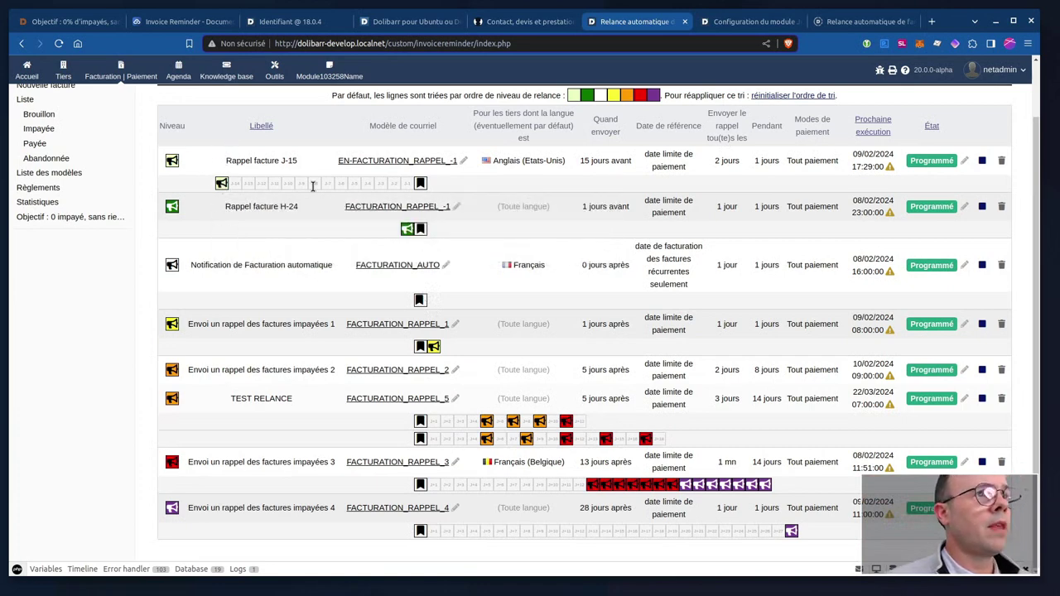
mouse_move(408, 231)
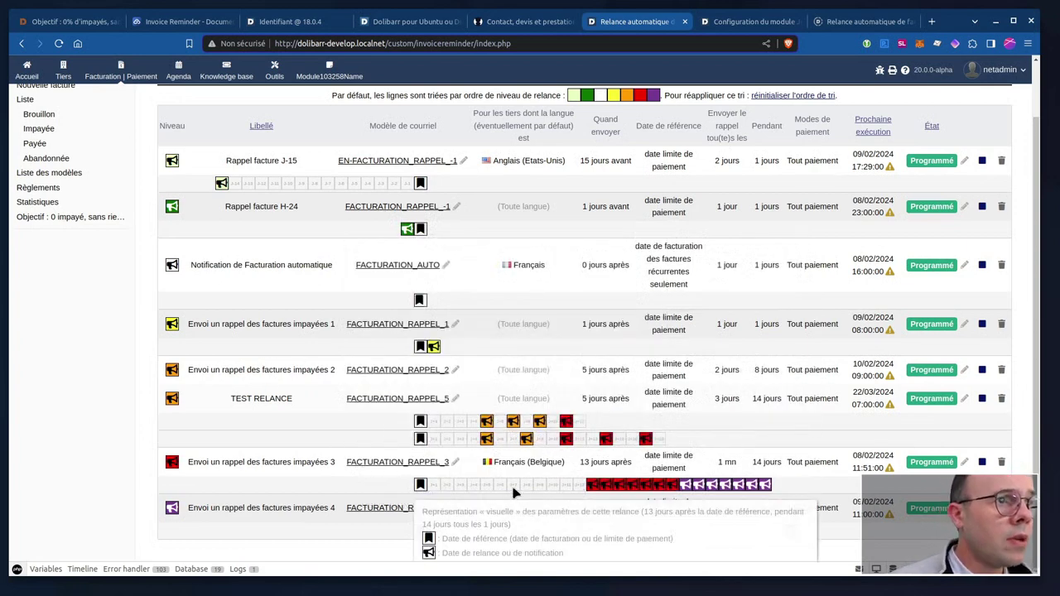
mouse_move(422, 424)
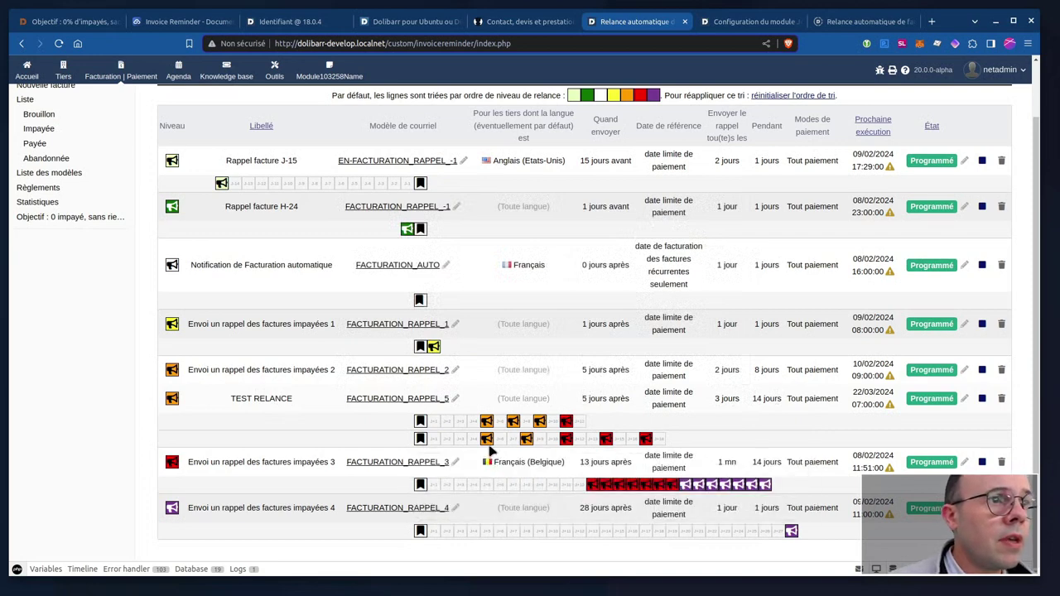
mouse_move(487, 427)
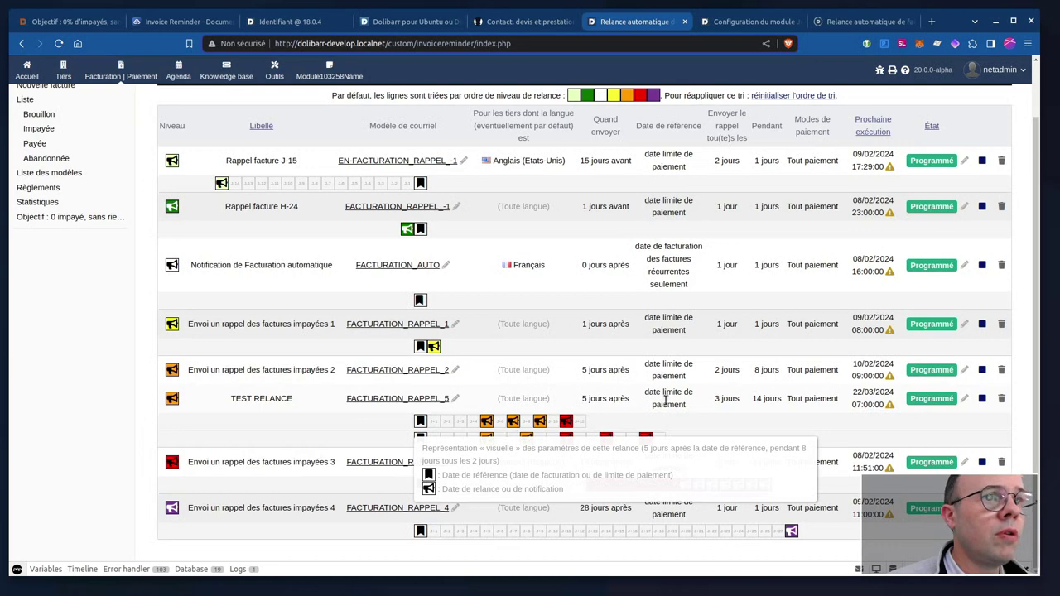
drag(716, 367, 738, 370)
mouse_move(566, 424)
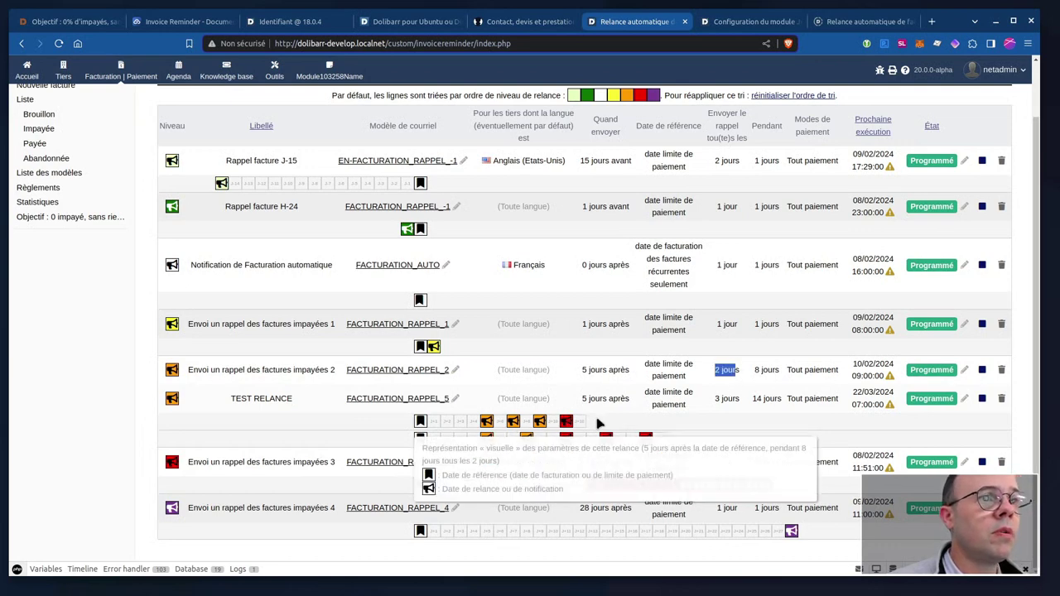
mouse_move(486, 424)
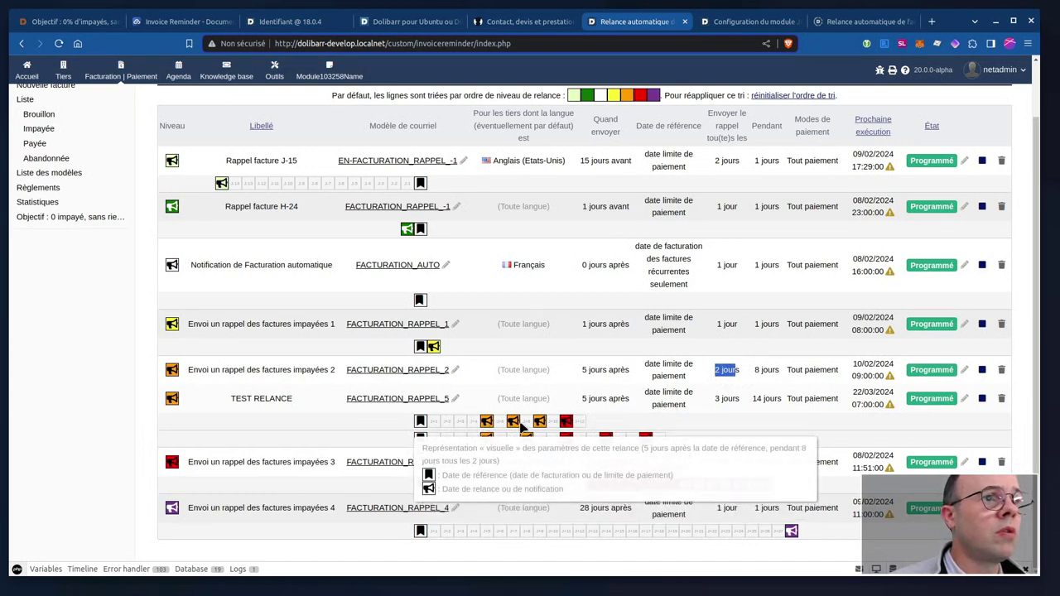
drag(583, 421, 502, 423)
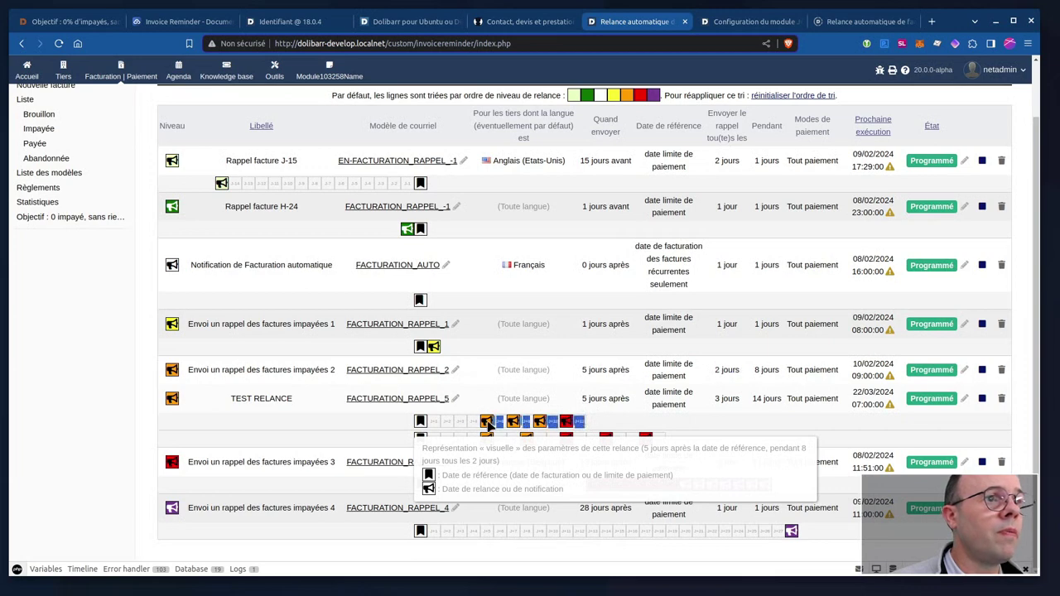
click(497, 423)
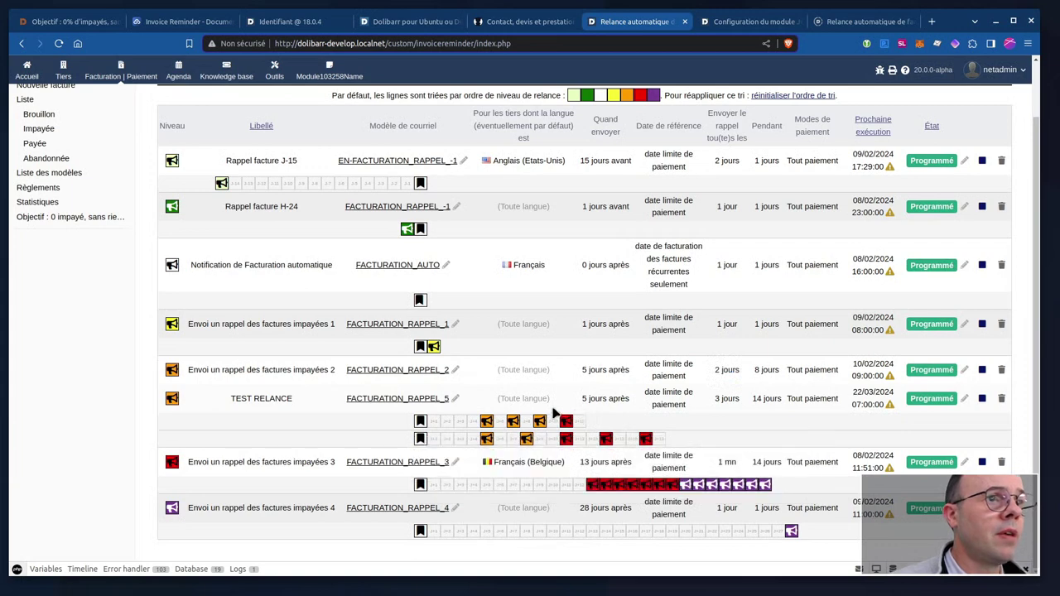
drag(254, 398, 280, 399)
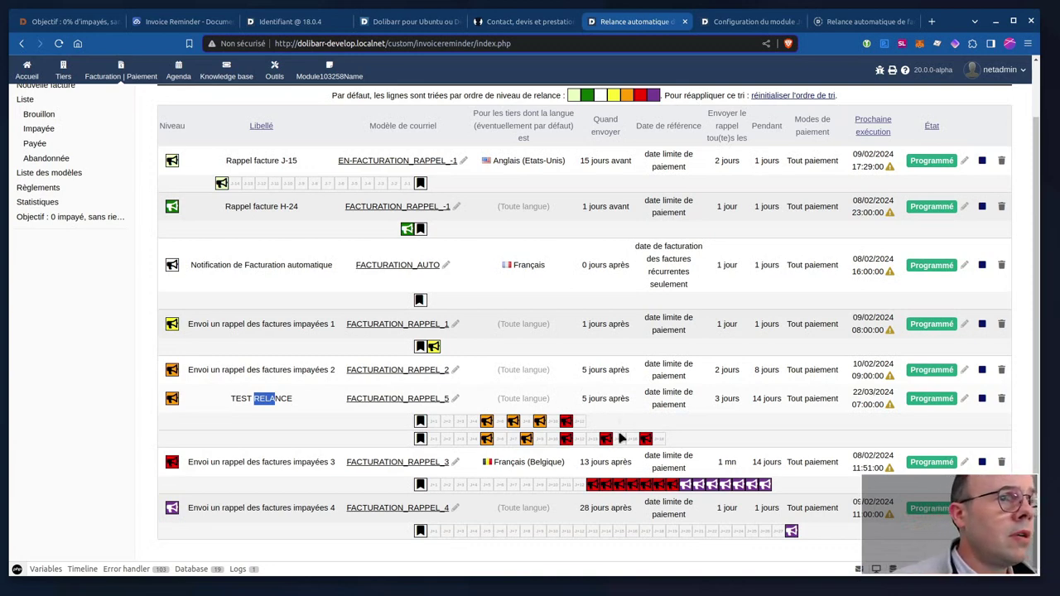
mouse_move(513, 486)
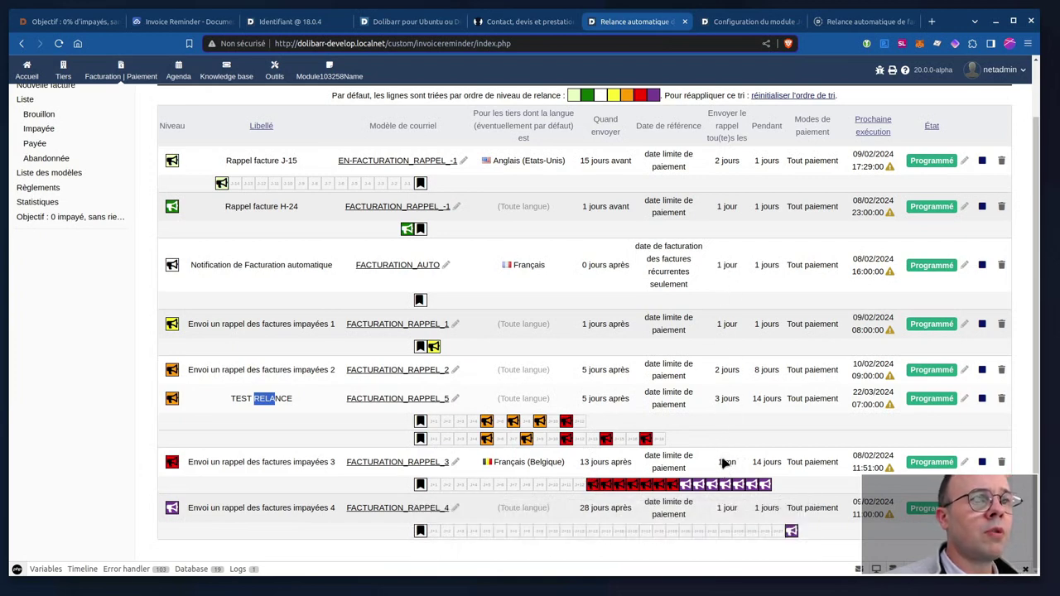
drag(718, 462, 739, 466)
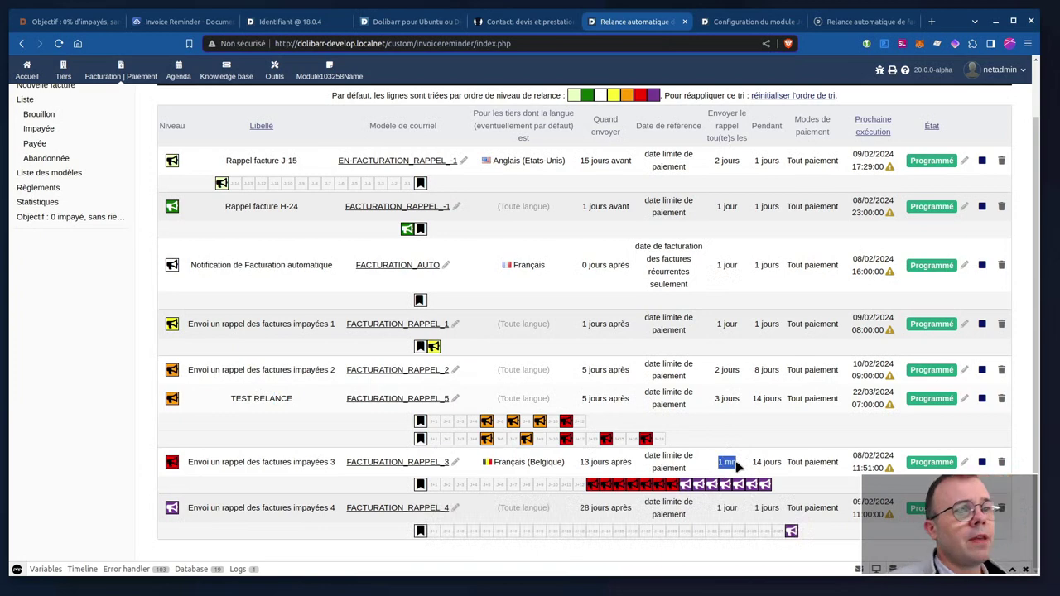
mouse_move(647, 489)
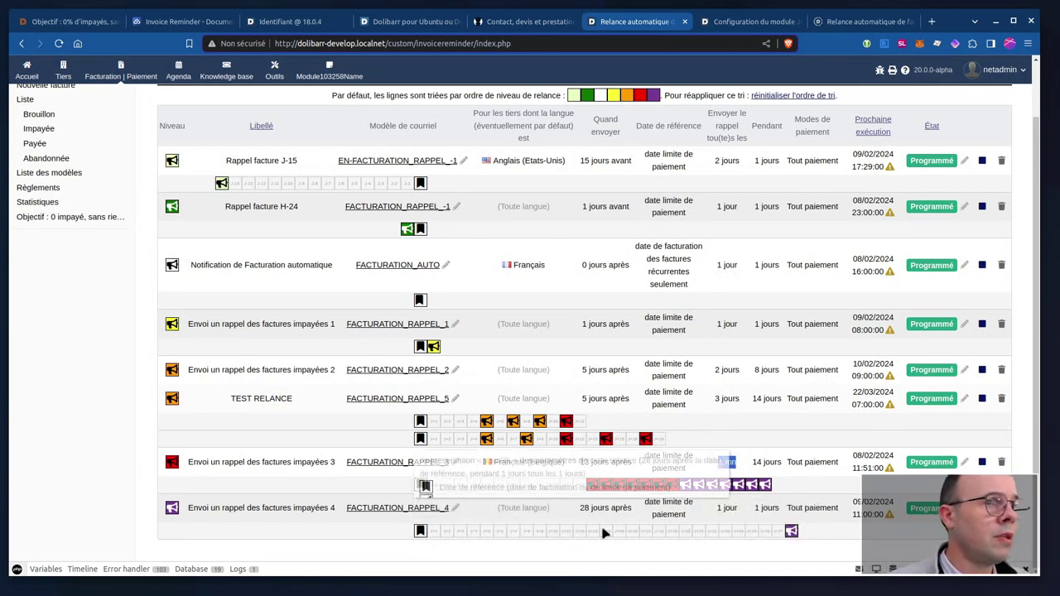
mouse_move(595, 531)
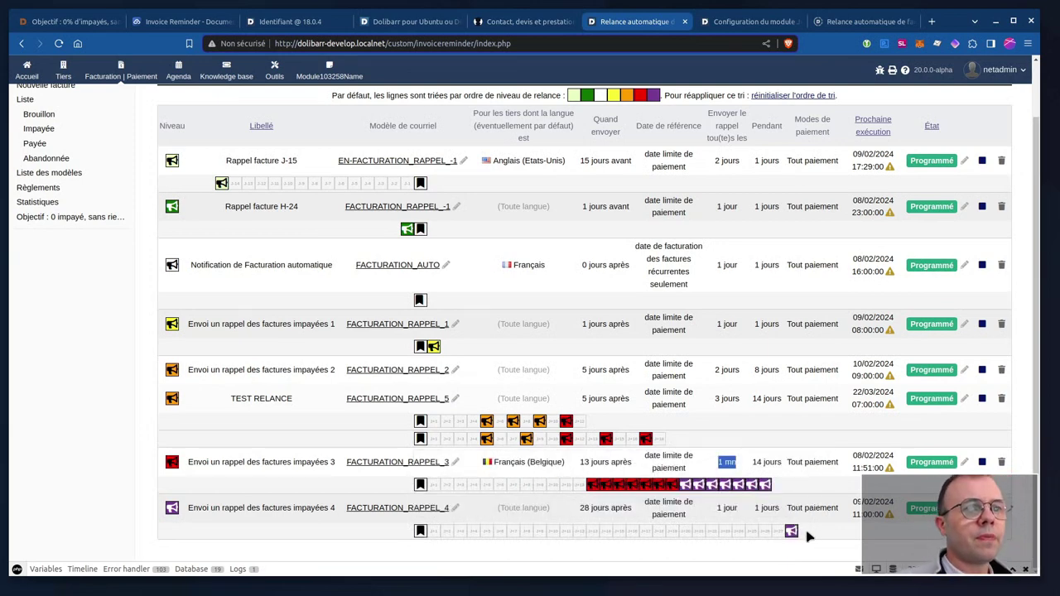
mouse_move(791, 531)
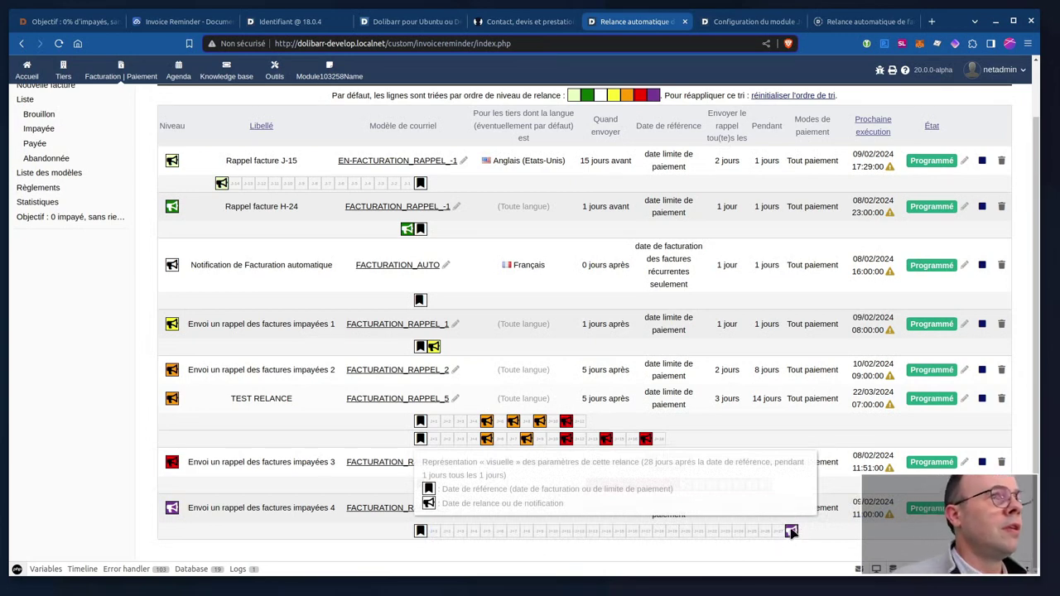
scroll(525, 260, up, 2)
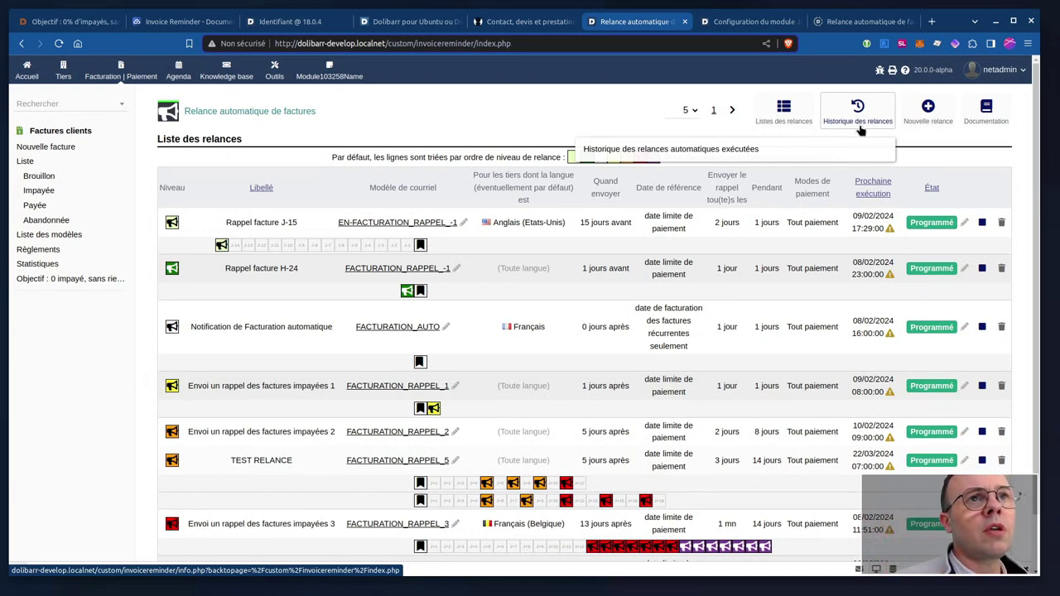
Show the FA2401-0001 reminder history and open the latest one, sent 08/02/2024 11:50.
click(857, 123)
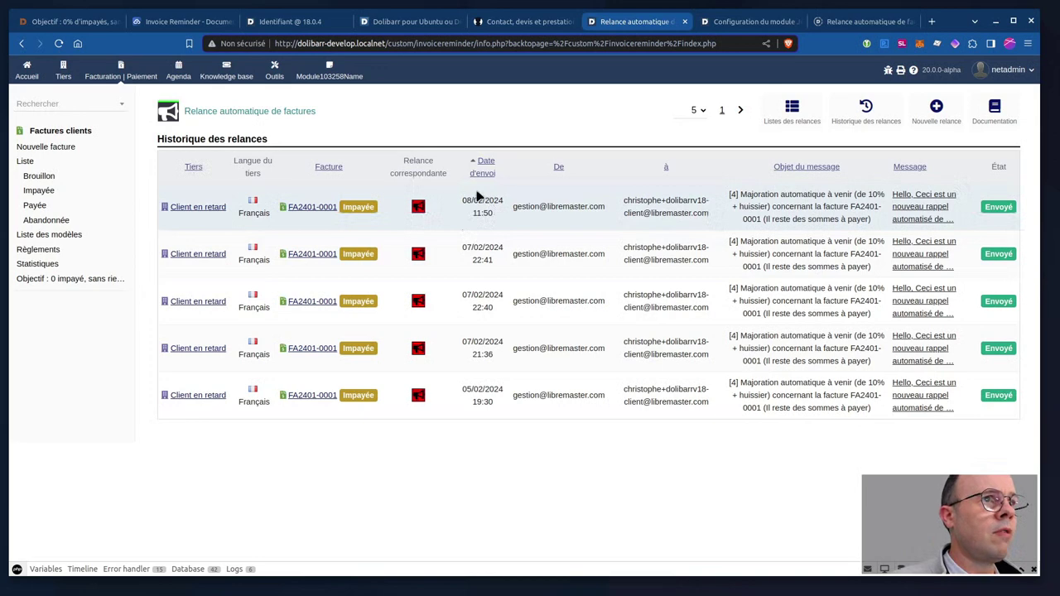
drag(464, 200, 502, 214)
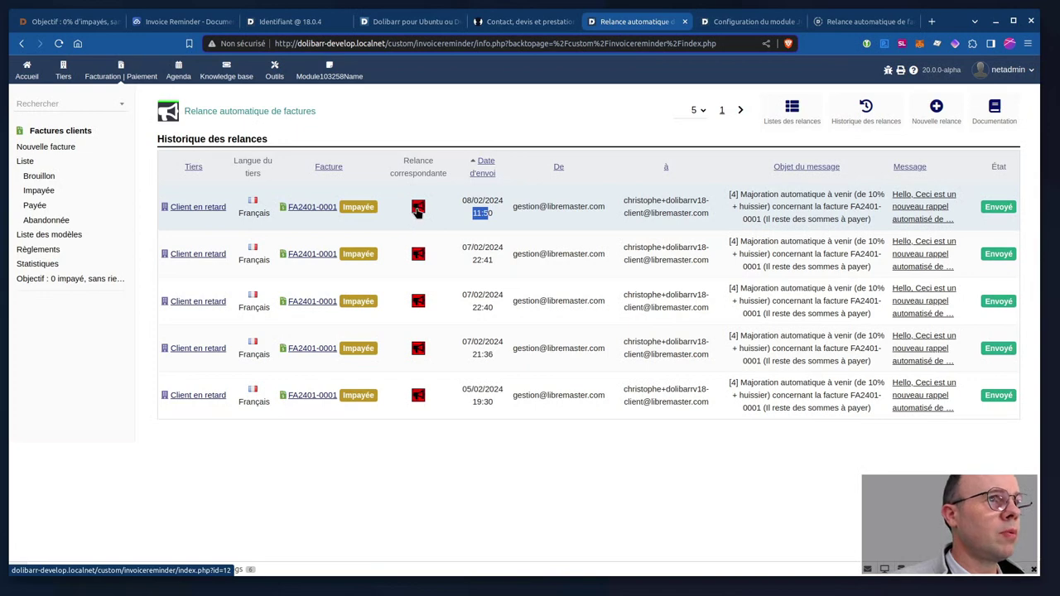
click(418, 209)
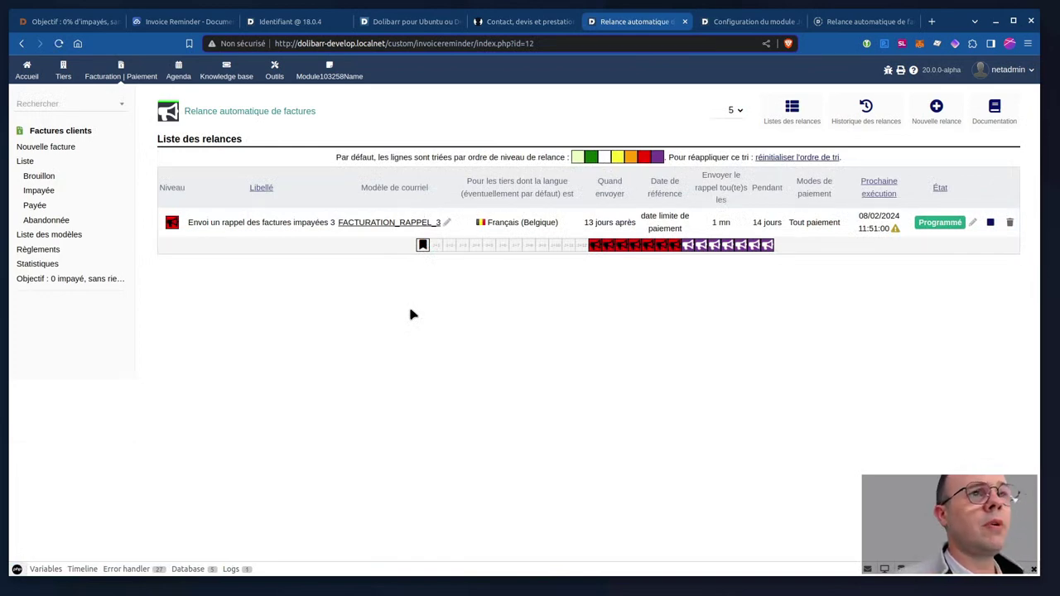
click(22, 43)
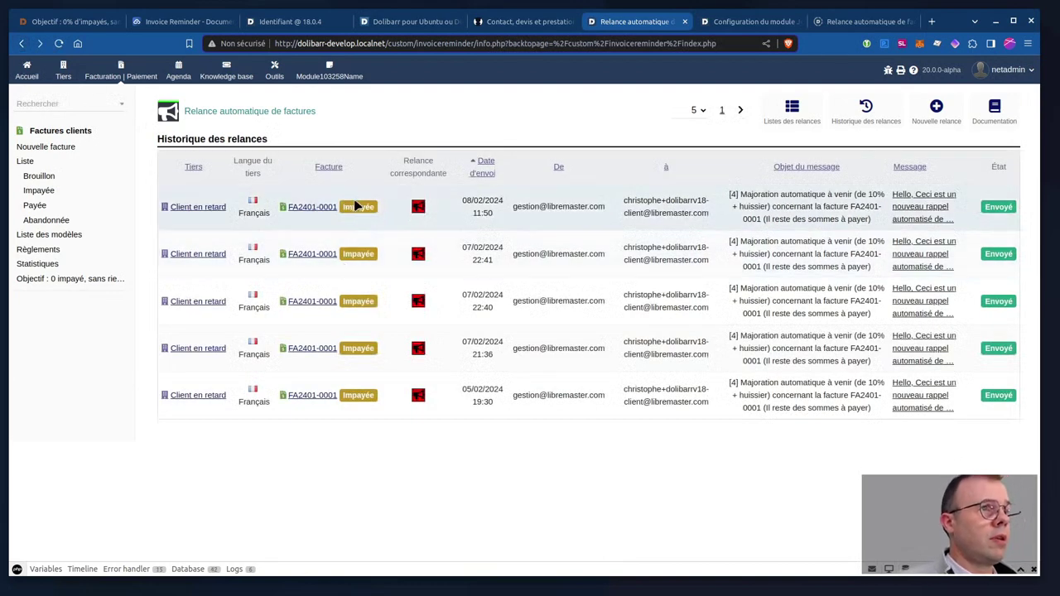
mouse_move(317, 210)
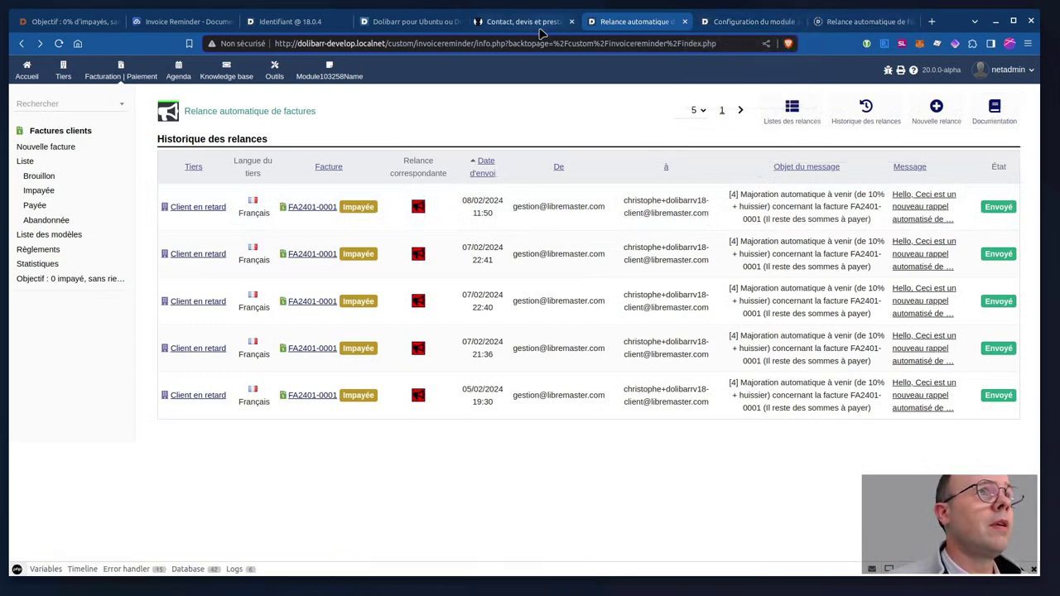
click(738, 27)
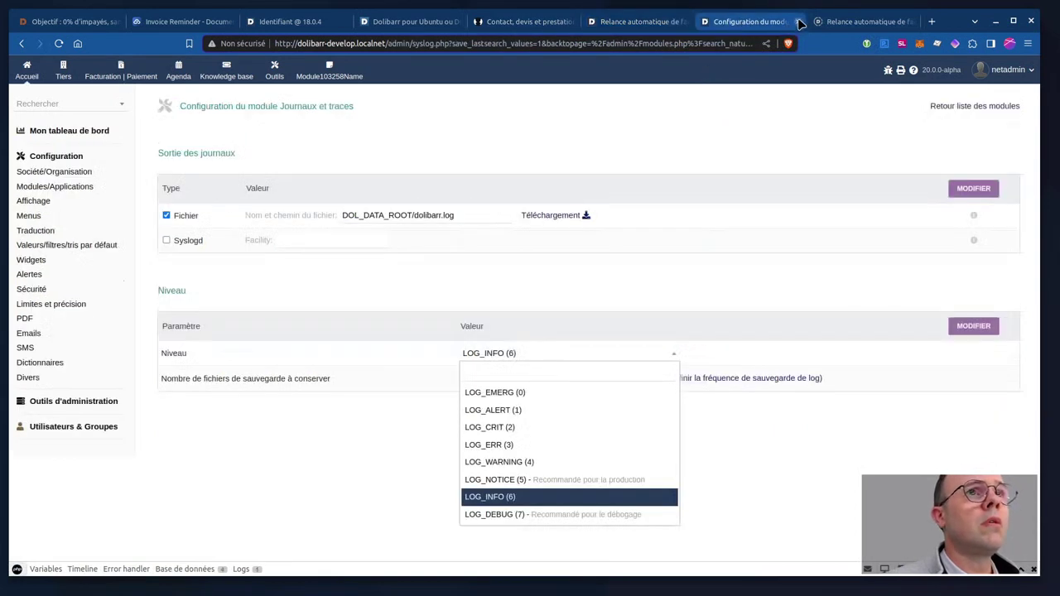
Close the extra configuration and reminder tabs, then open the Invoice Reminder FR documentation.
click(797, 22)
click(751, 24)
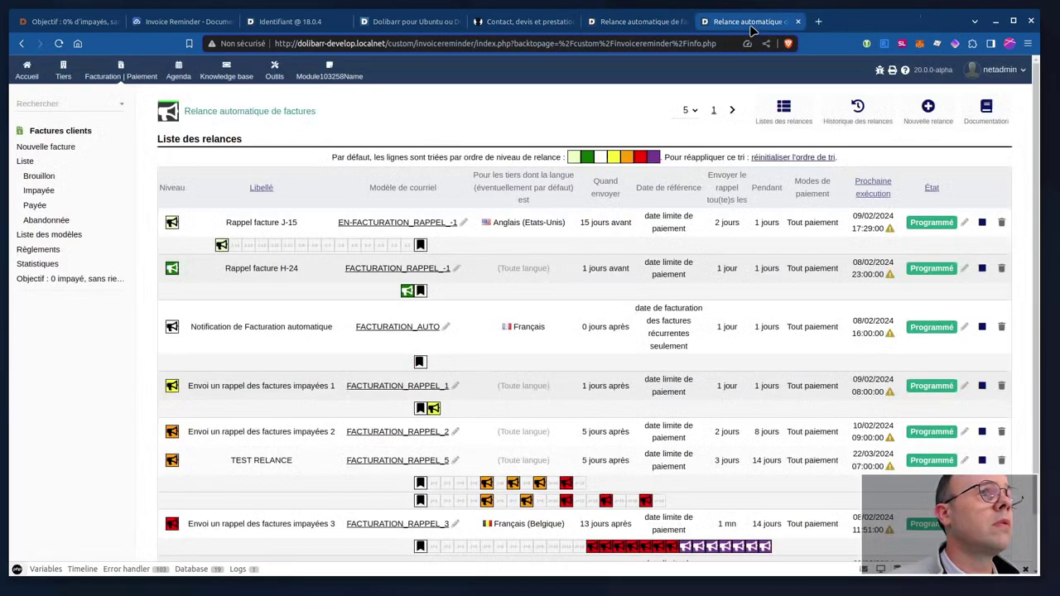
click(799, 22)
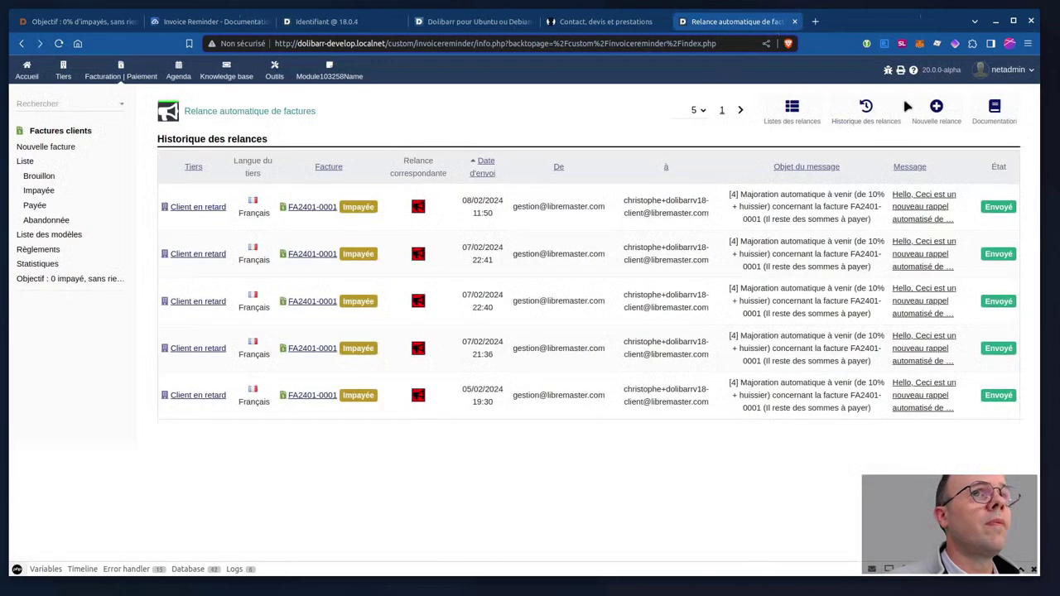
click(987, 122)
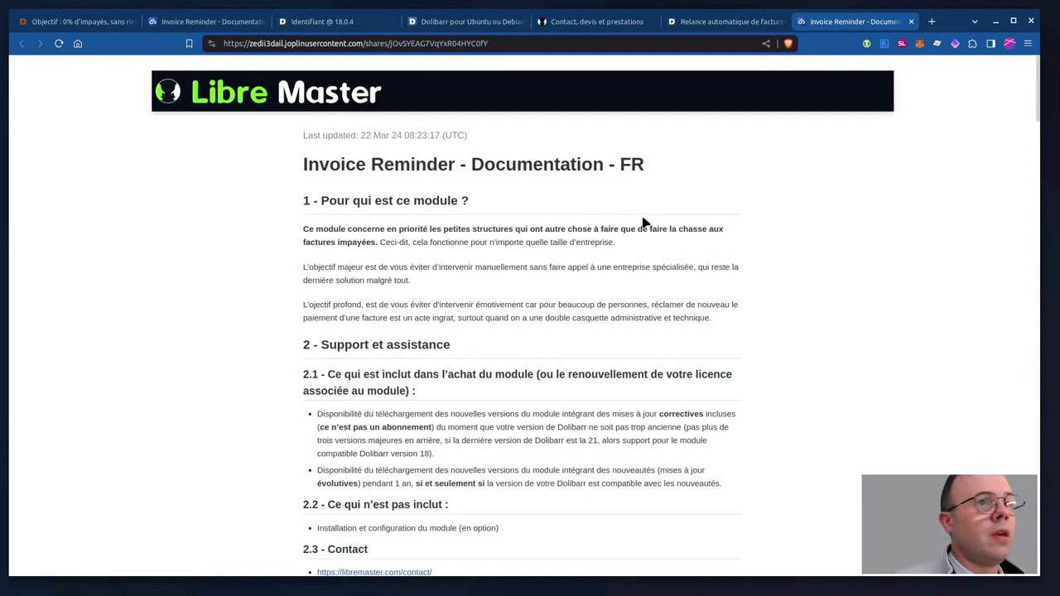
Scroll to section 6 of the Invoice Reminder documentation and highlight the '6.0 - CRON' heading.
scroll(642, 223, down, 15)
scroll(640, 229, down, 15)
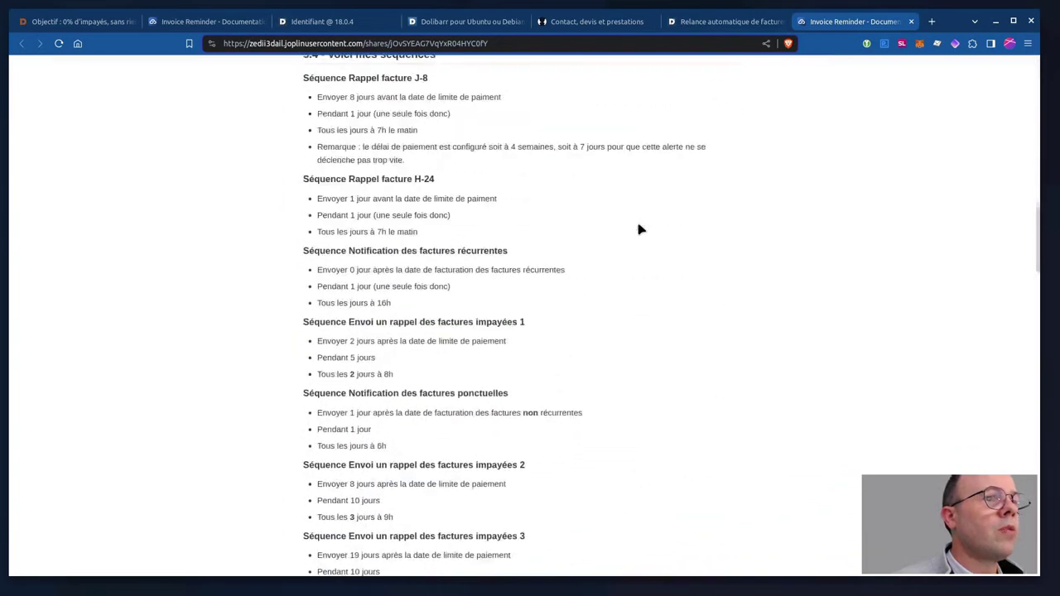
scroll(642, 229, down, 20)
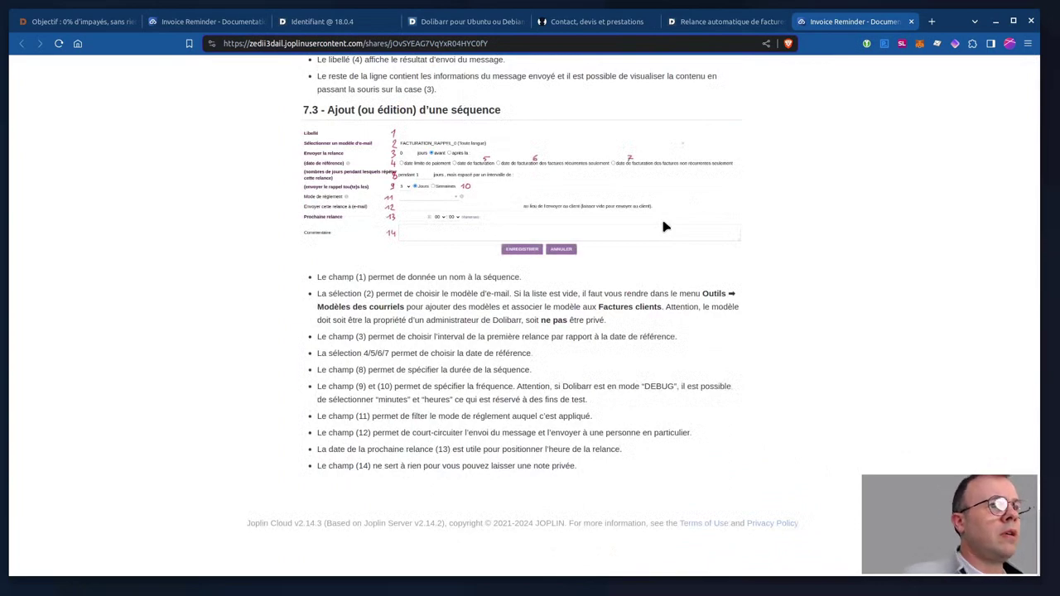
scroll(691, 237, up, 12)
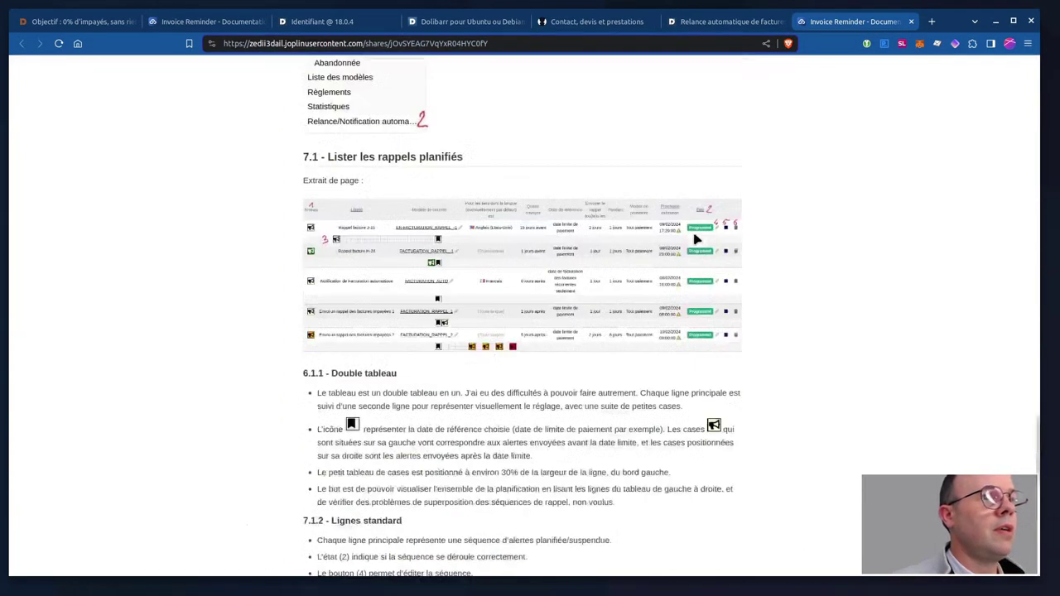
scroll(698, 240, up, 5)
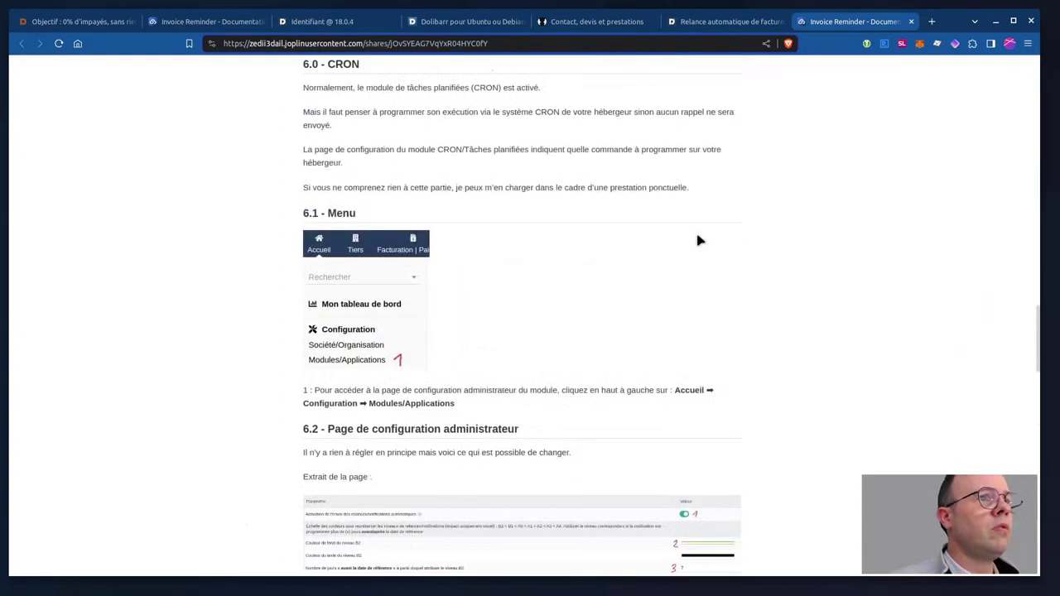
scroll(699, 240, up, 4)
scroll(699, 241, down, 3)
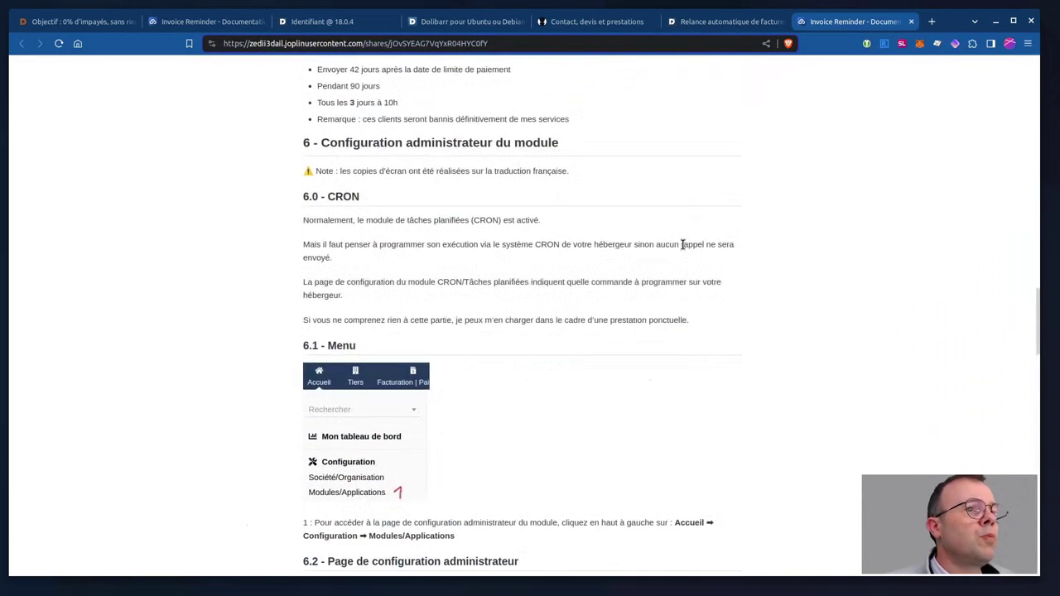
drag(301, 197, 371, 201)
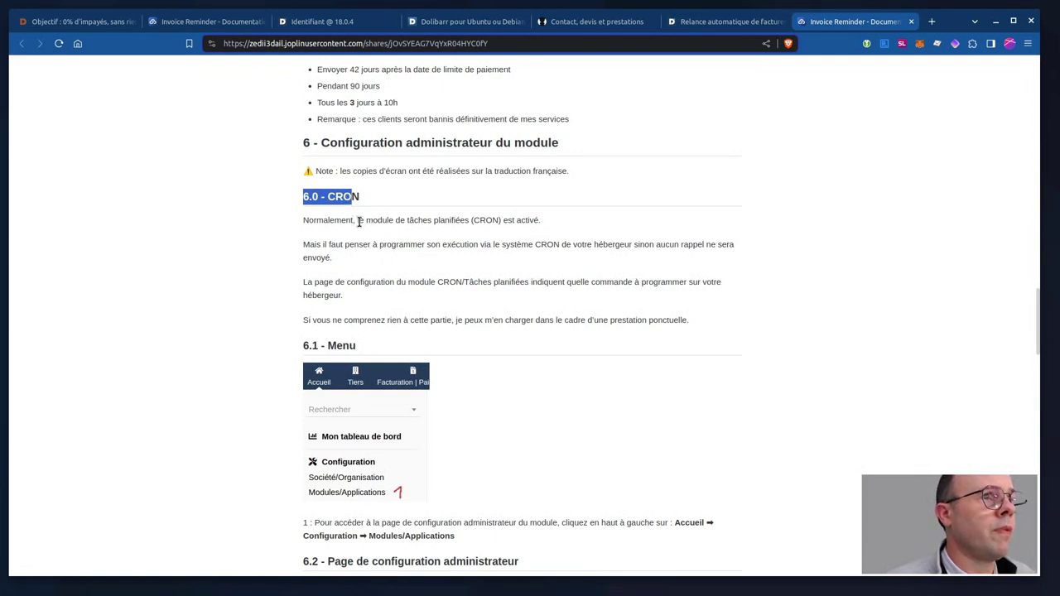
scroll(365, 232, down, 2)
scroll(371, 239, down, 2)
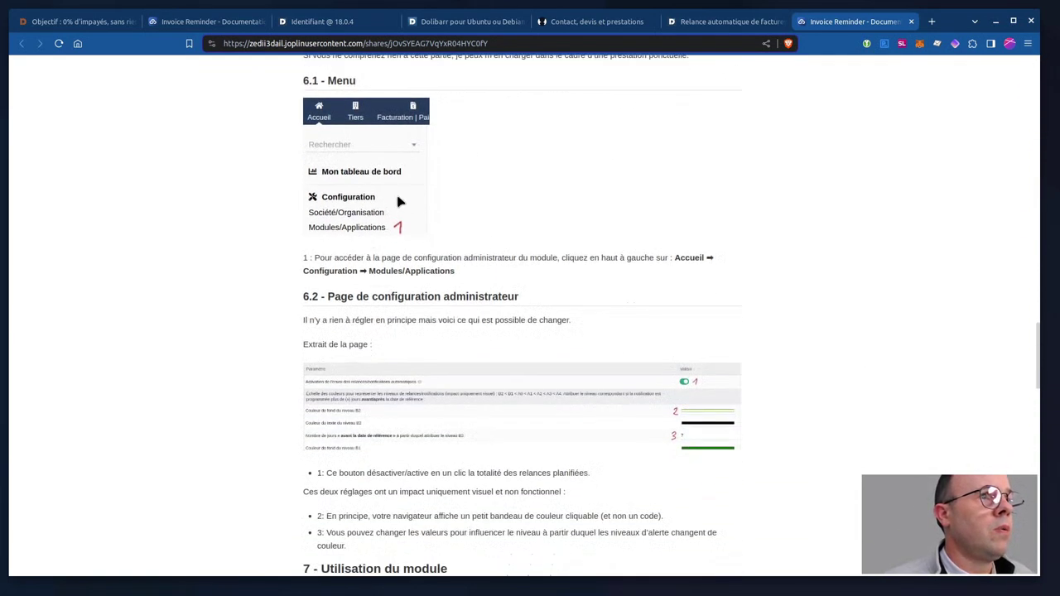
scroll(391, 237, down, 5)
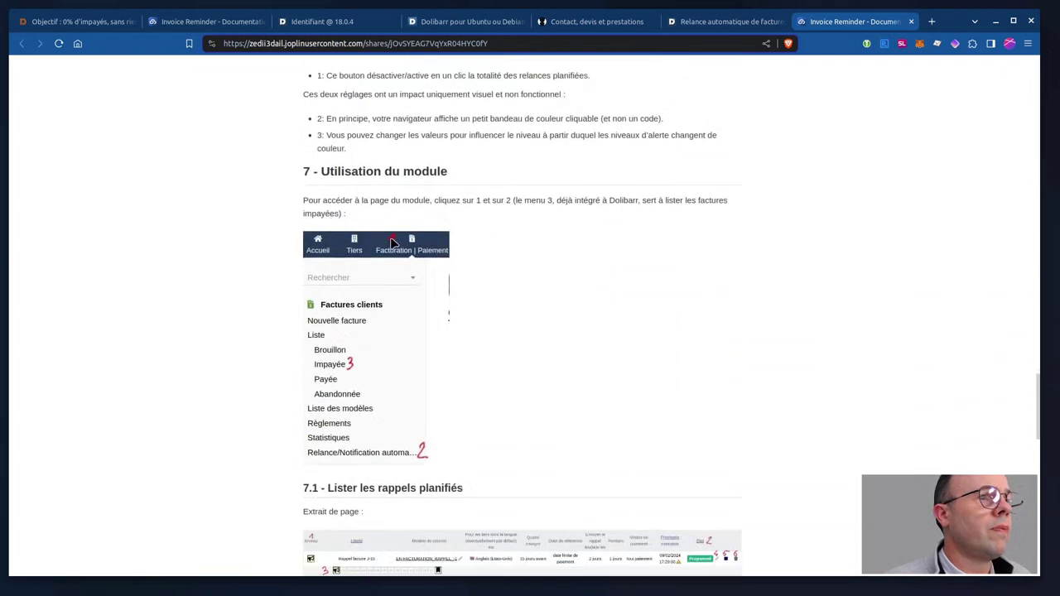
scroll(393, 241, down, 1)
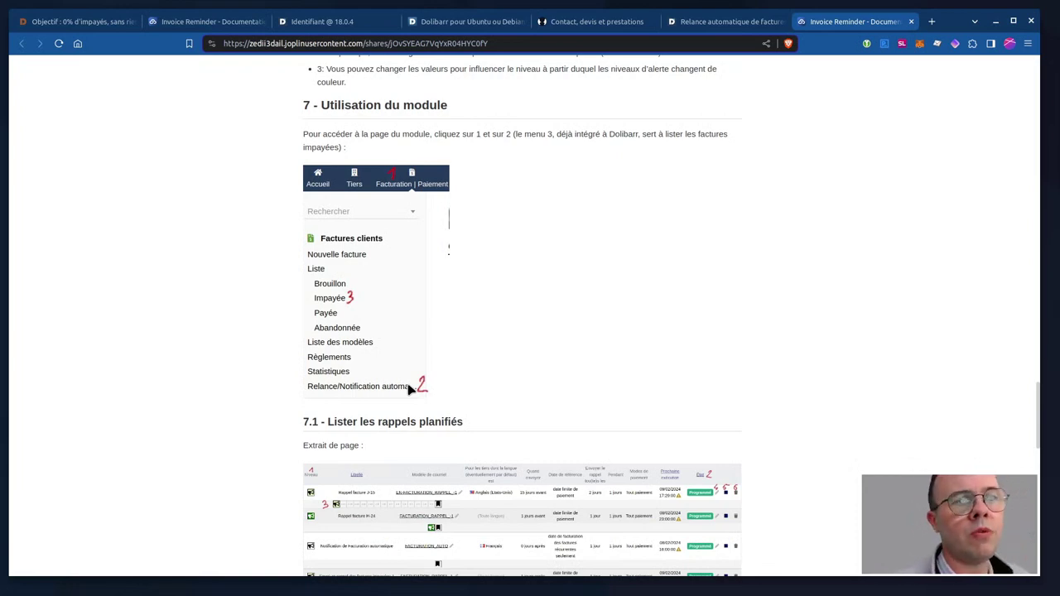
scroll(481, 336, down, 6)
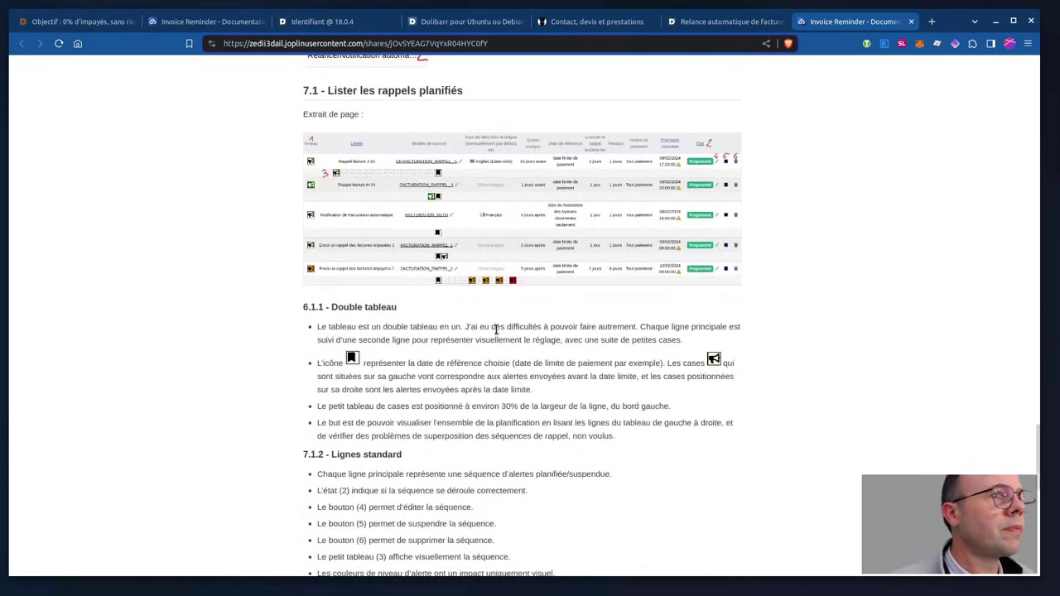
scroll(501, 327, down, 4)
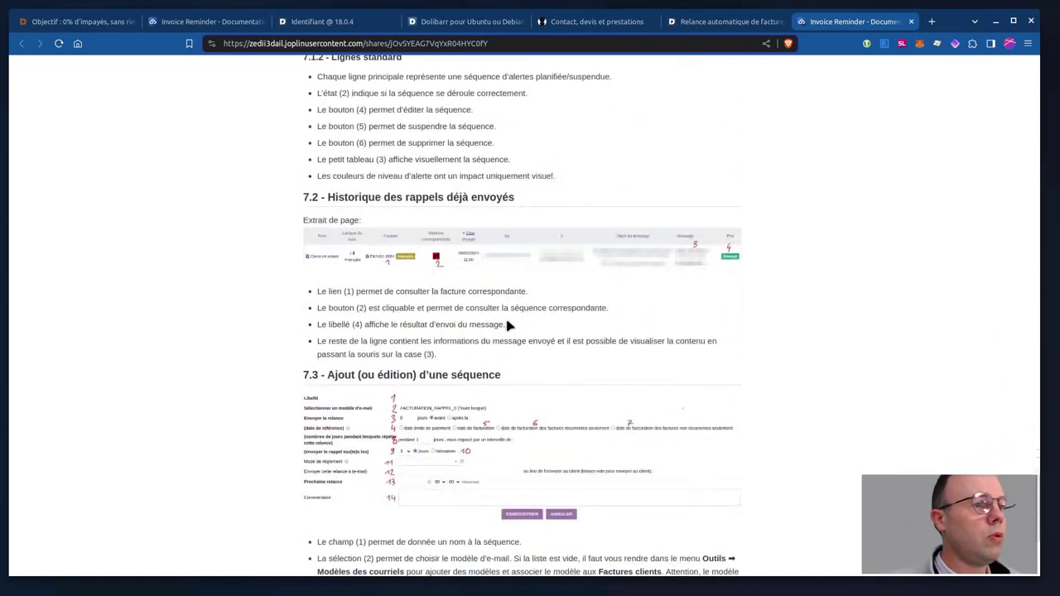
scroll(509, 325, down, 5)
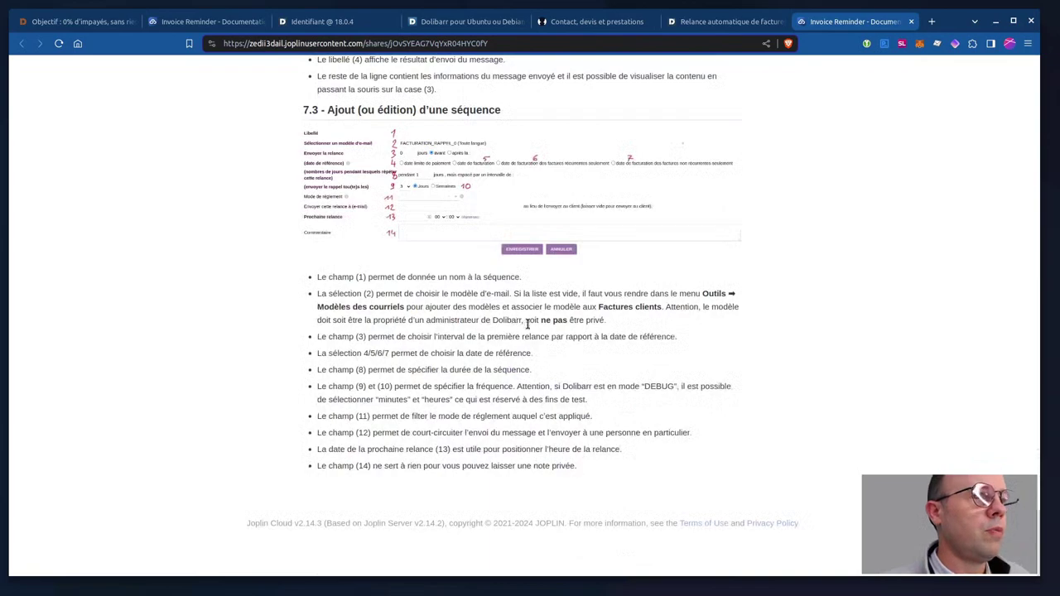
scroll(538, 333, up, 20)
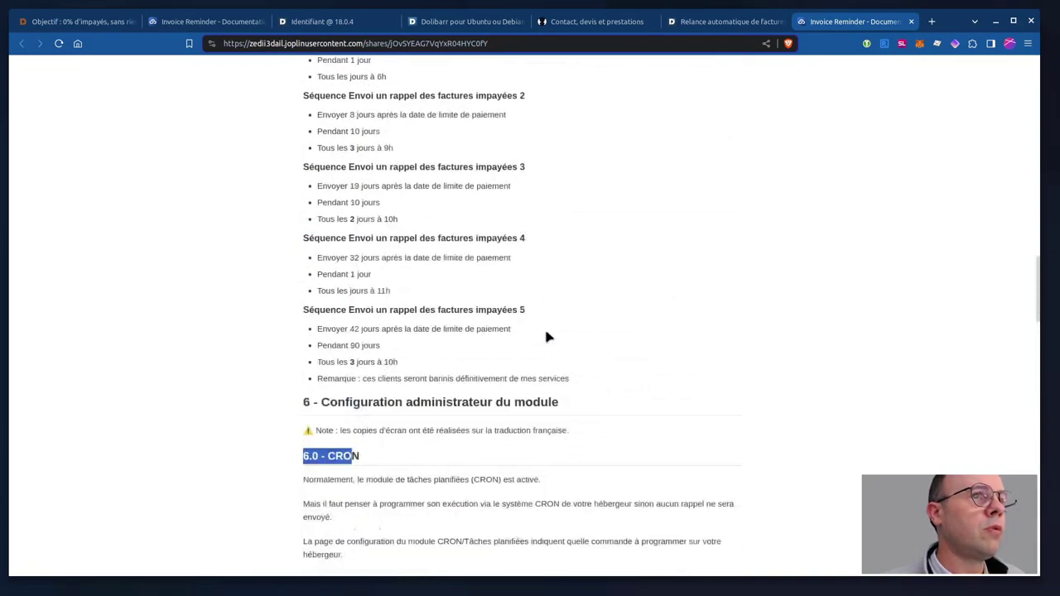
scroll(550, 337, up, 10)
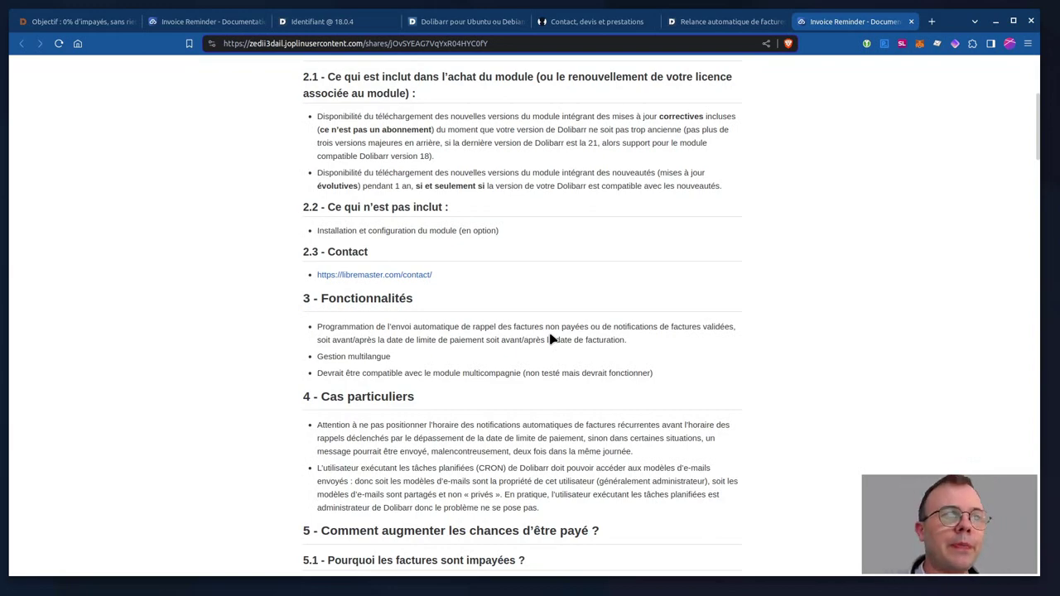
scroll(552, 338, down, 10)
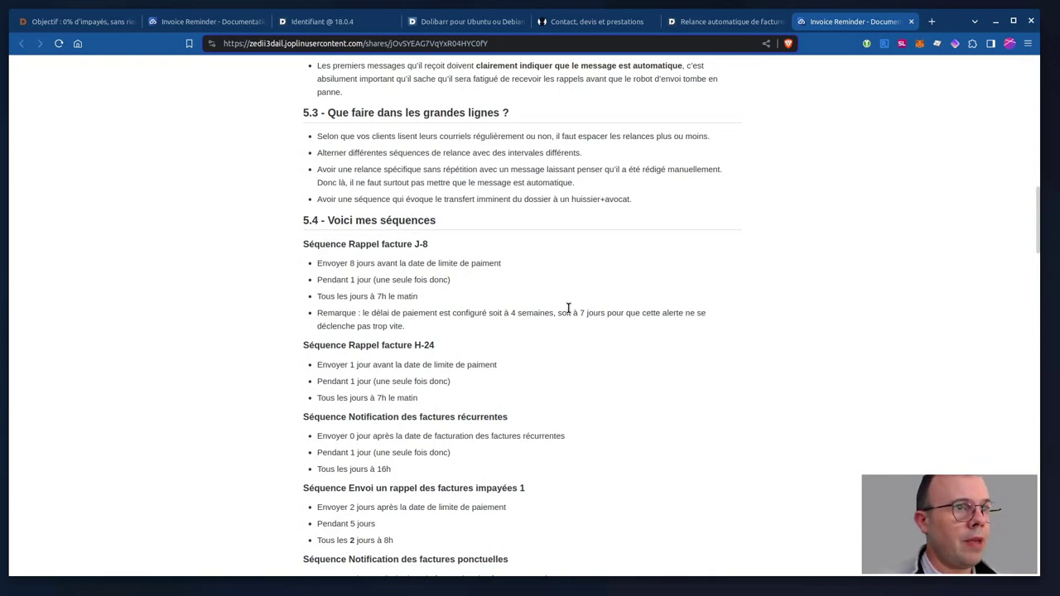
scroll(571, 305, down, 15)
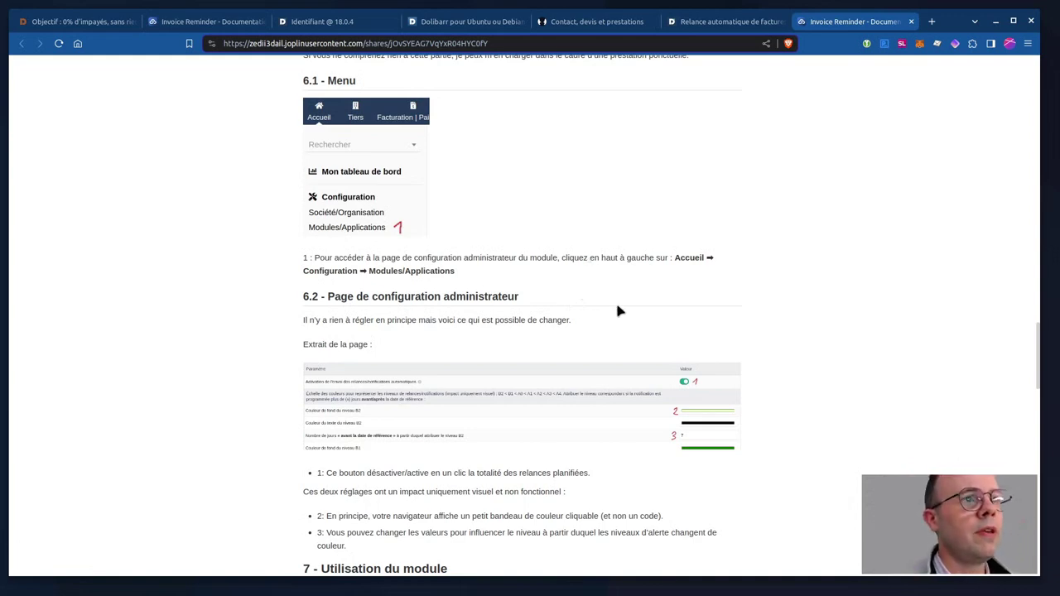
scroll(620, 309, up, 20)
scroll(649, 302, up, 5)
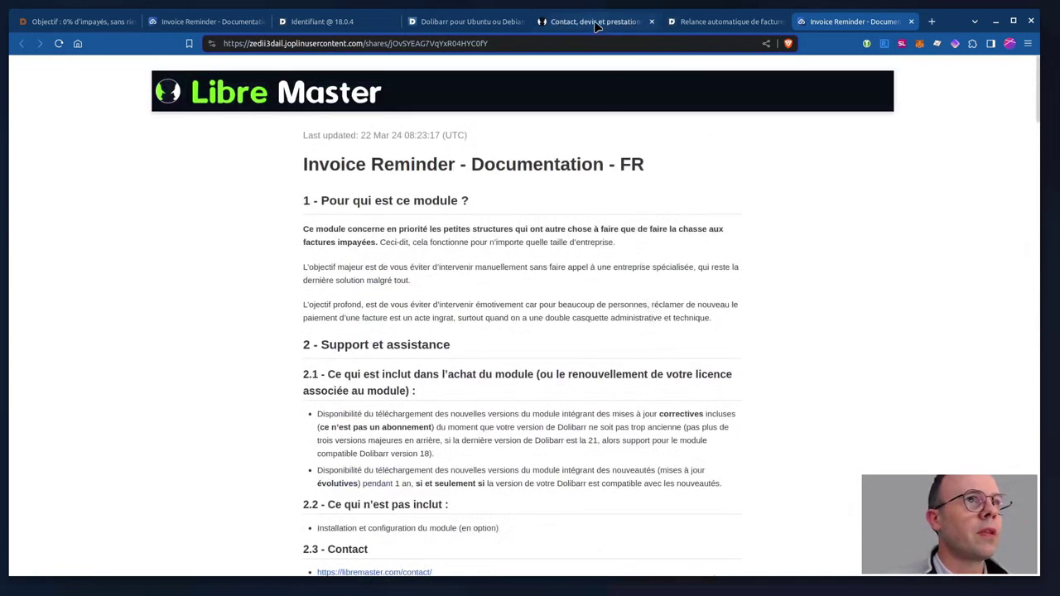
Switch to the libremaster.com 'Contact, devis et prestations' tab and browse its quote-request form.
click(595, 22)
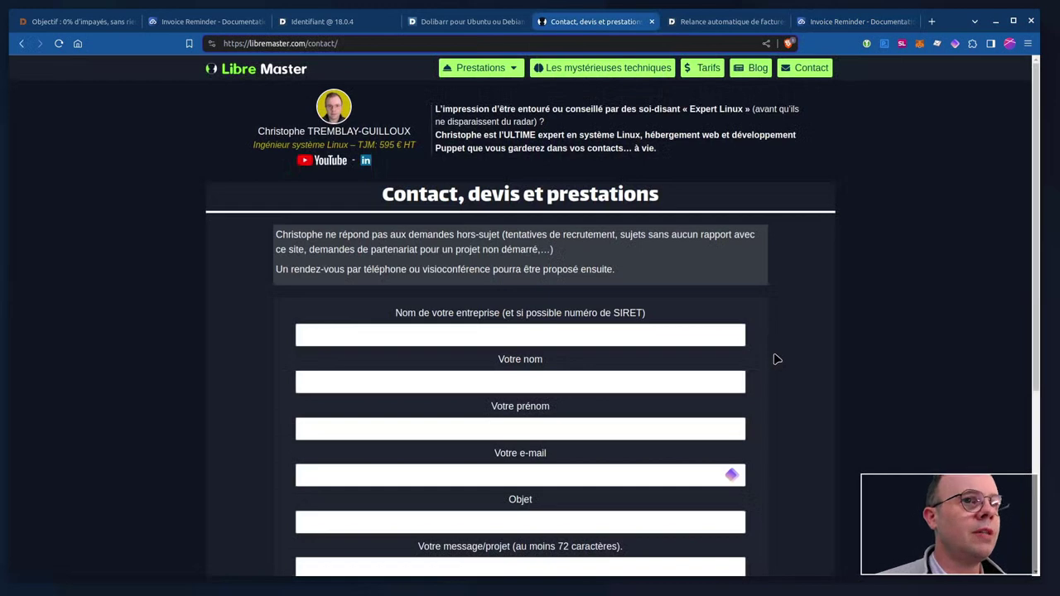
scroll(776, 359, down, 3)
scroll(780, 363, up, 1)
scroll(780, 362, up, 1)
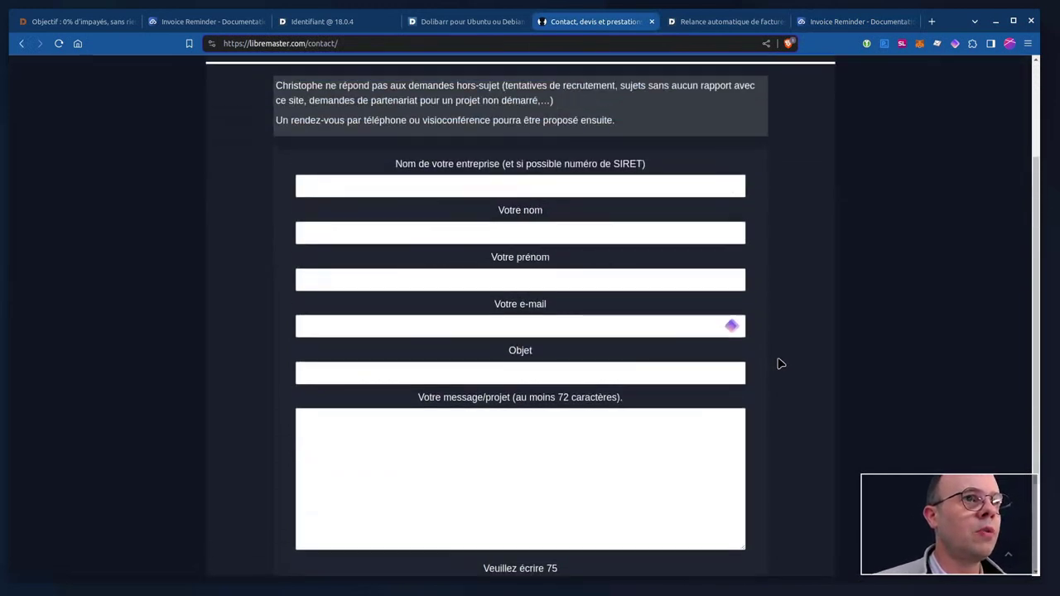
scroll(783, 365, up, 3)
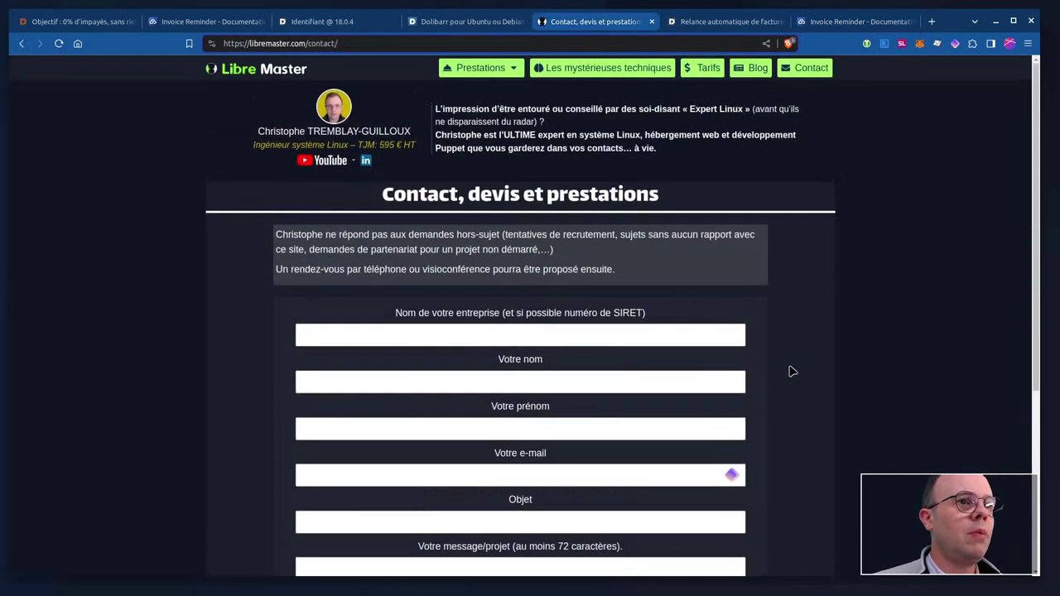
scroll(792, 372, down, 3)
scroll(793, 371, up, 2)
scroll(792, 372, down, 1)
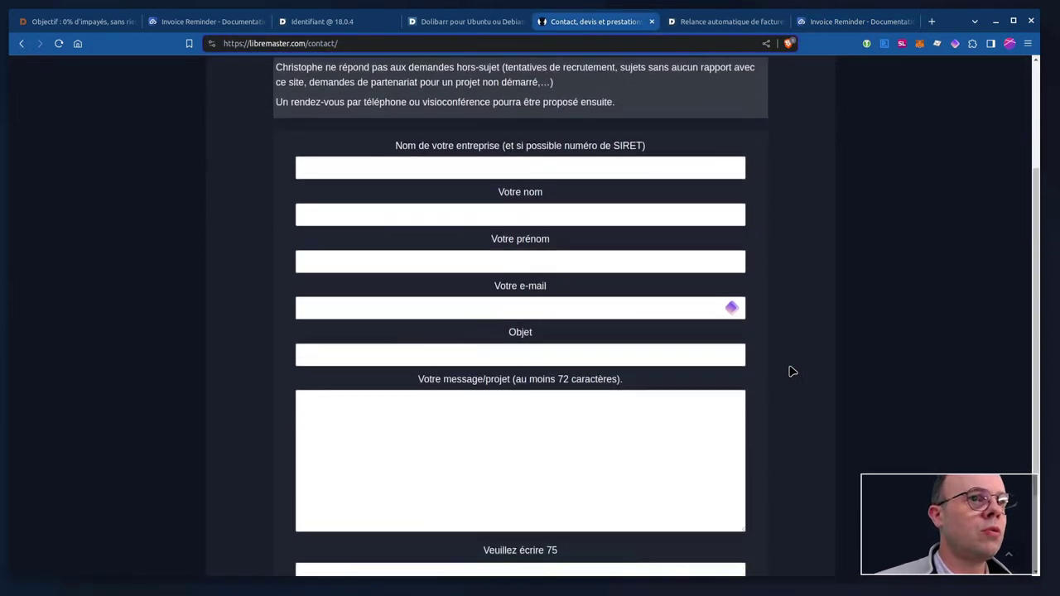
scroll(793, 372, down, 2)
scroll(792, 372, up, 1)
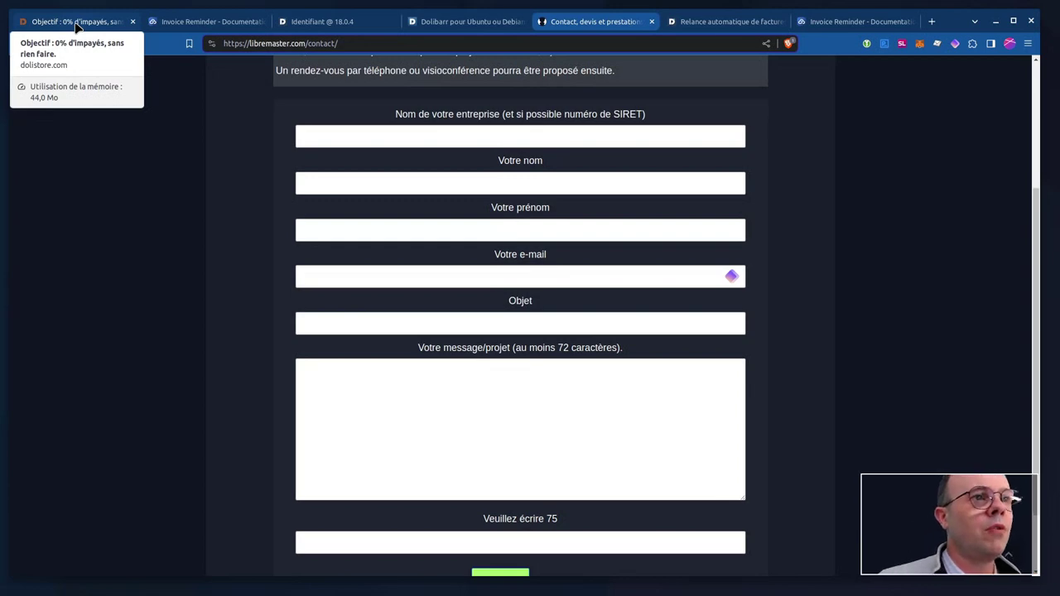
scroll(833, 224, down, 2)
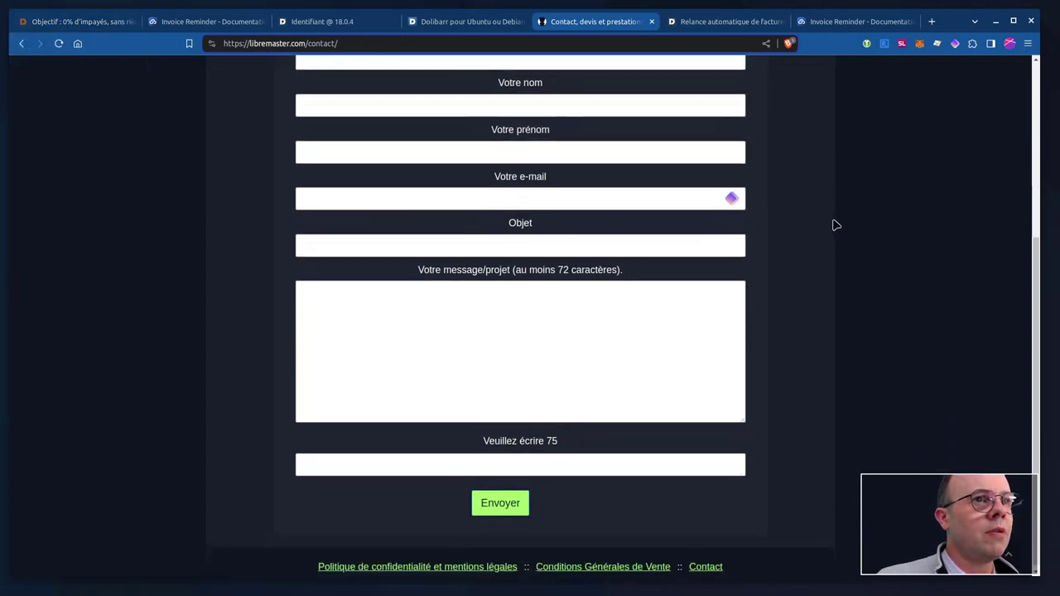
scroll(833, 225, up, 4)
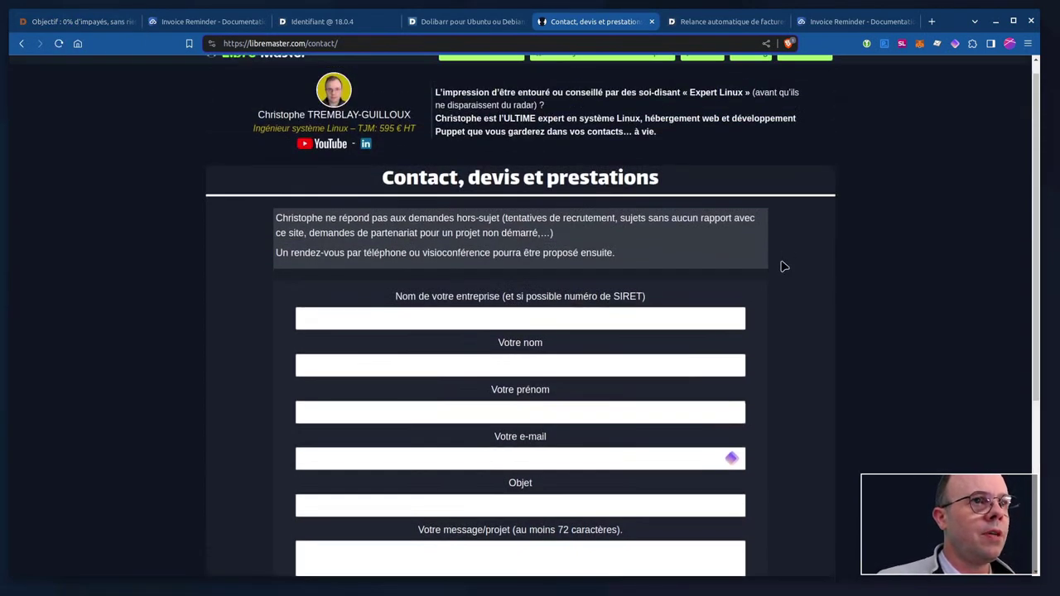
scroll(784, 269, up, 1)
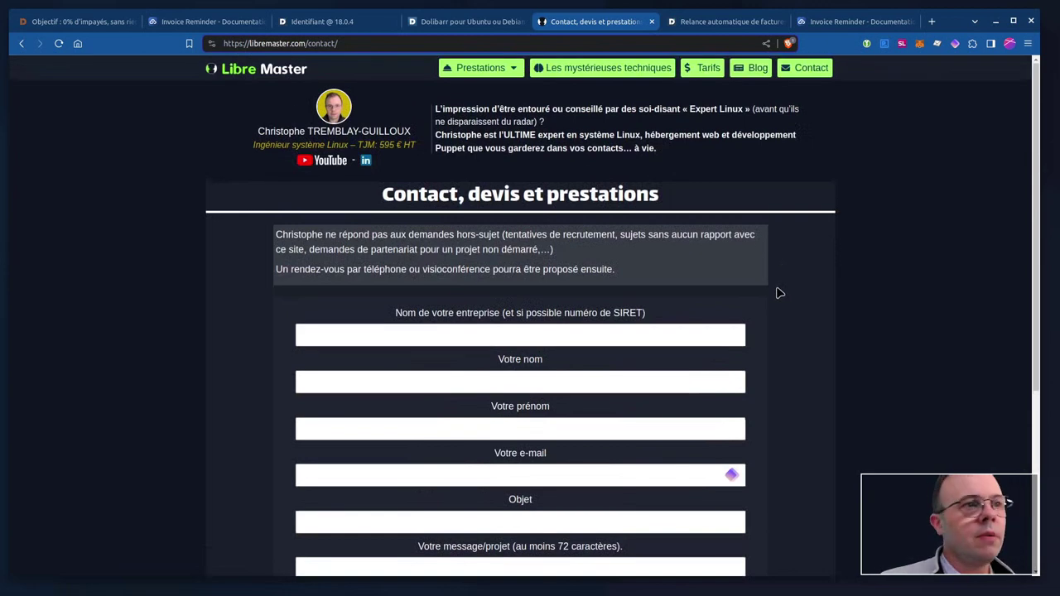